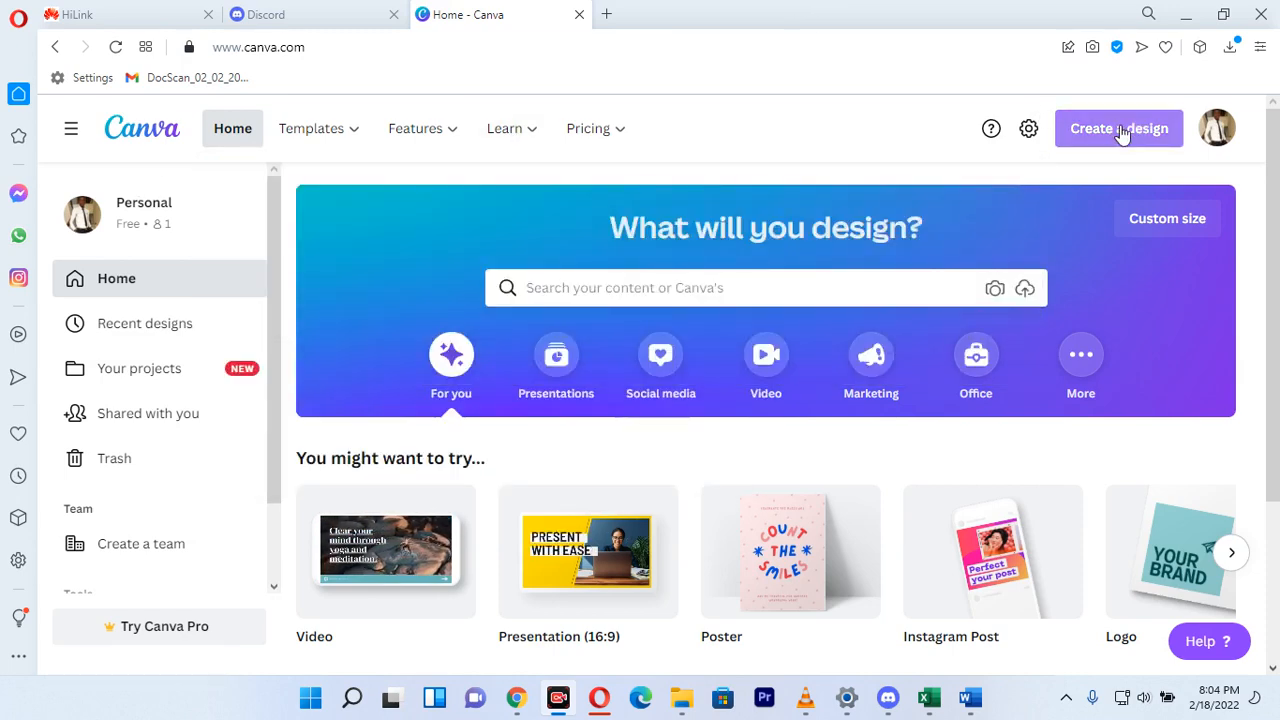
pyautogui.click(1086, 138)
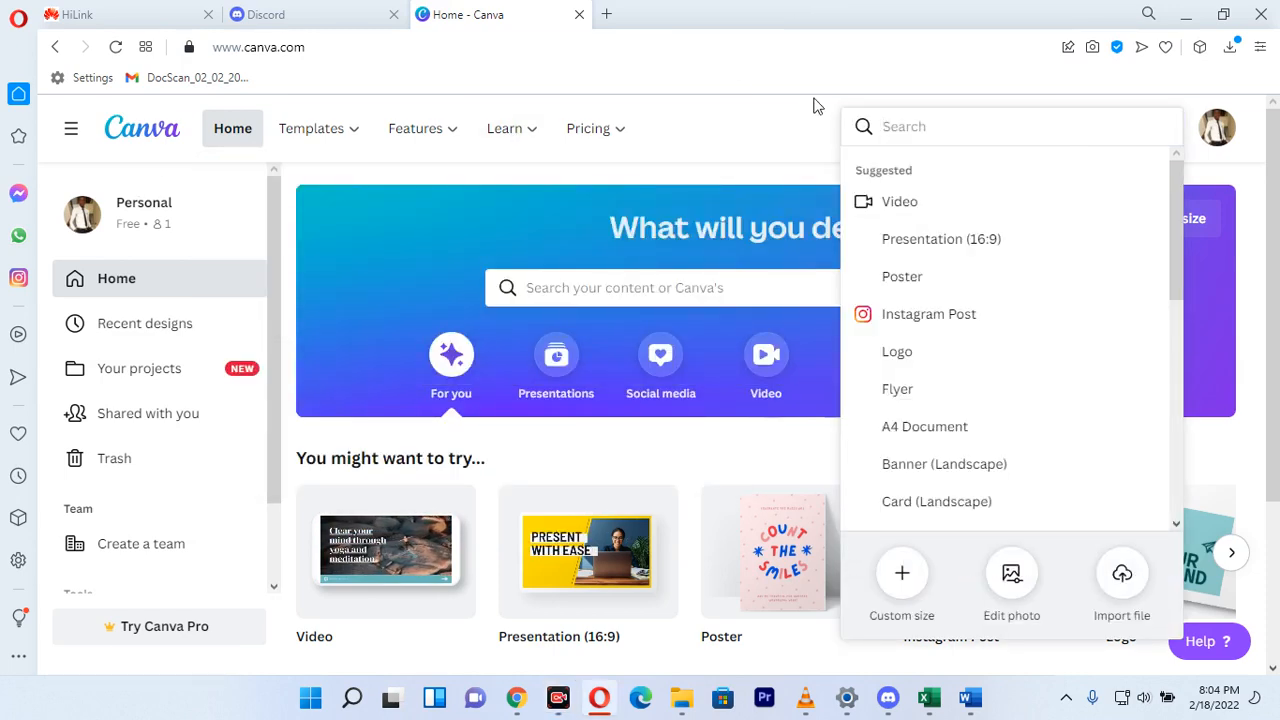
pyautogui.click(747, 103)
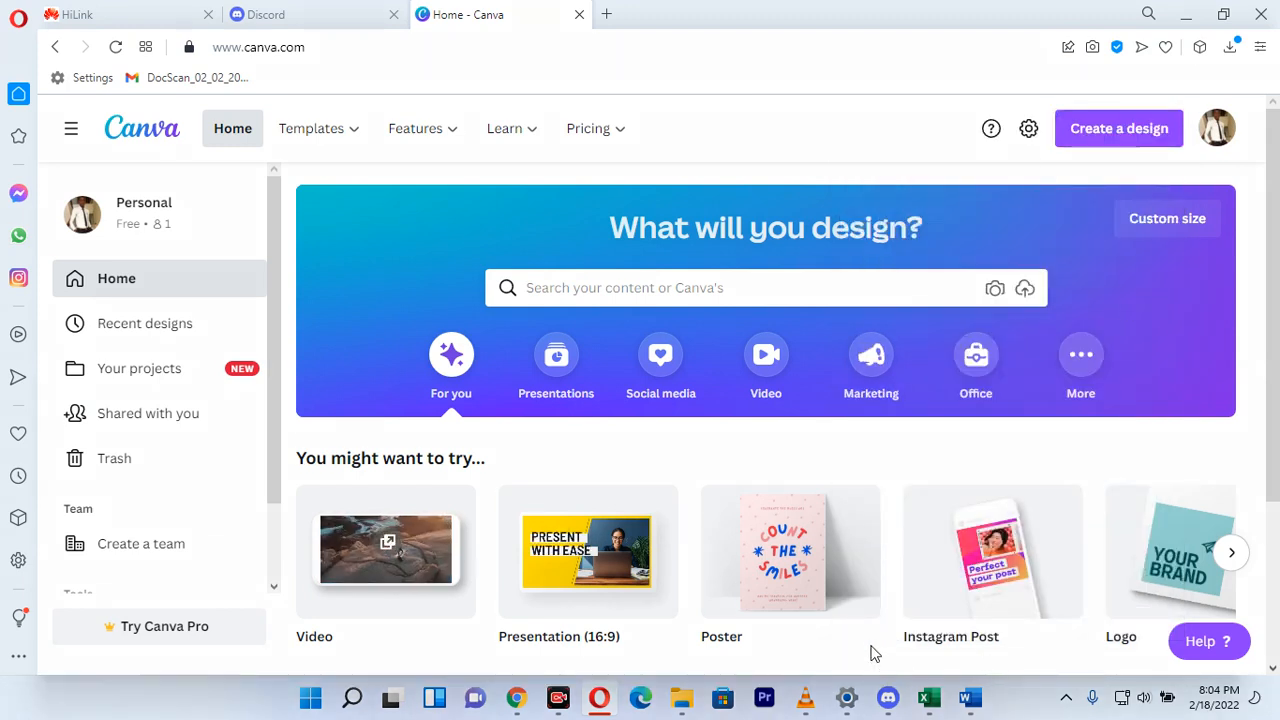
pyautogui.moveTo(931, 247); pyautogui.dragTo(1082, 133)
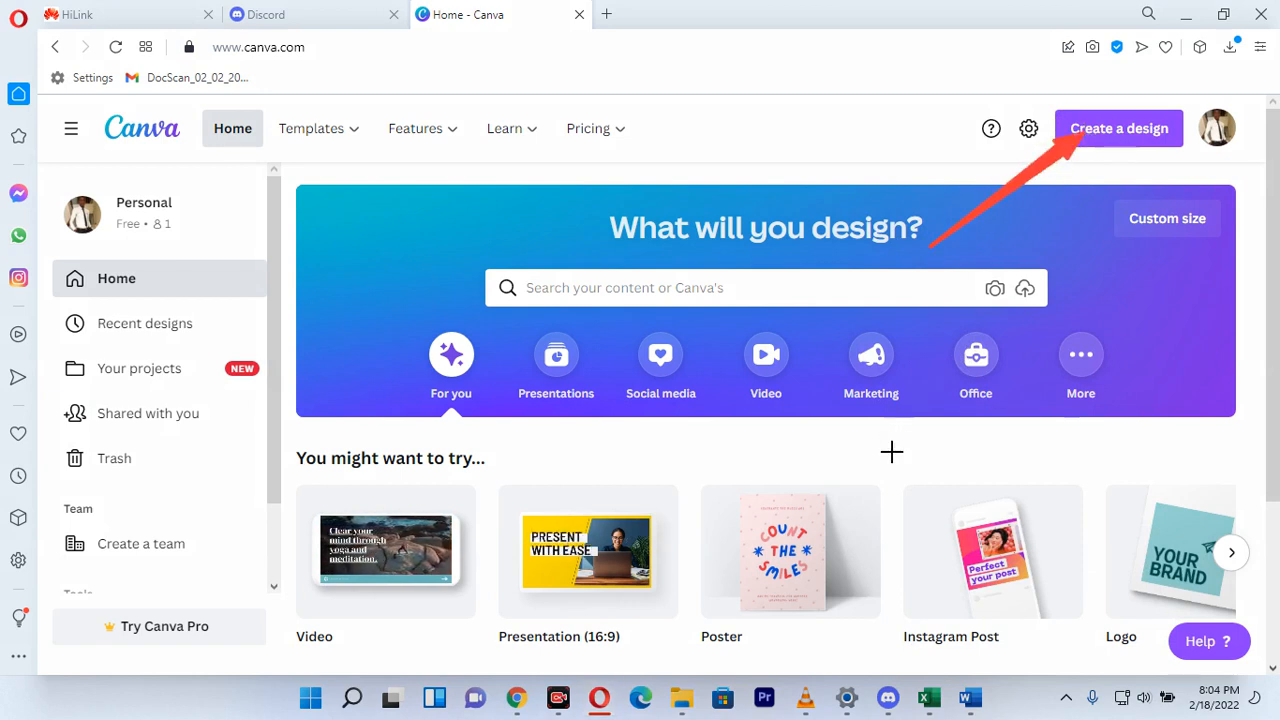
pyautogui.click(704, 651)
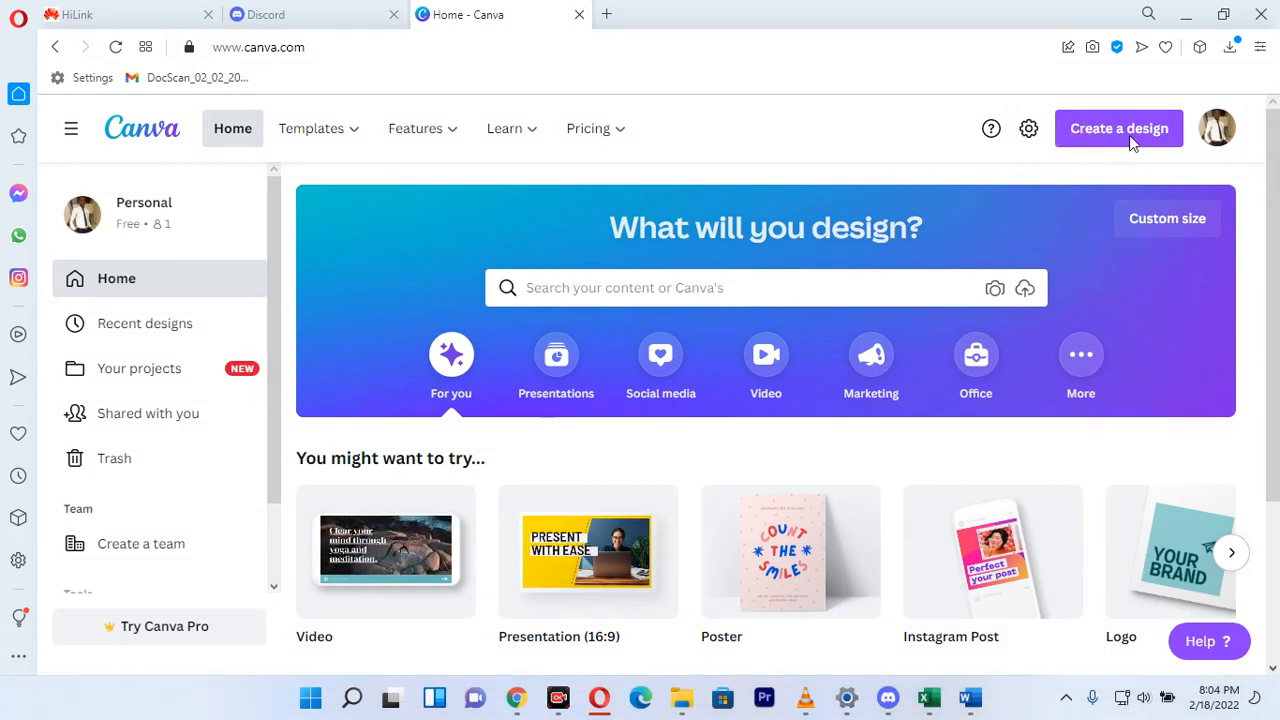
# - Search the design types for "Banner" and create a new Banner (Landscape) design
pyautogui.click(1124, 136)
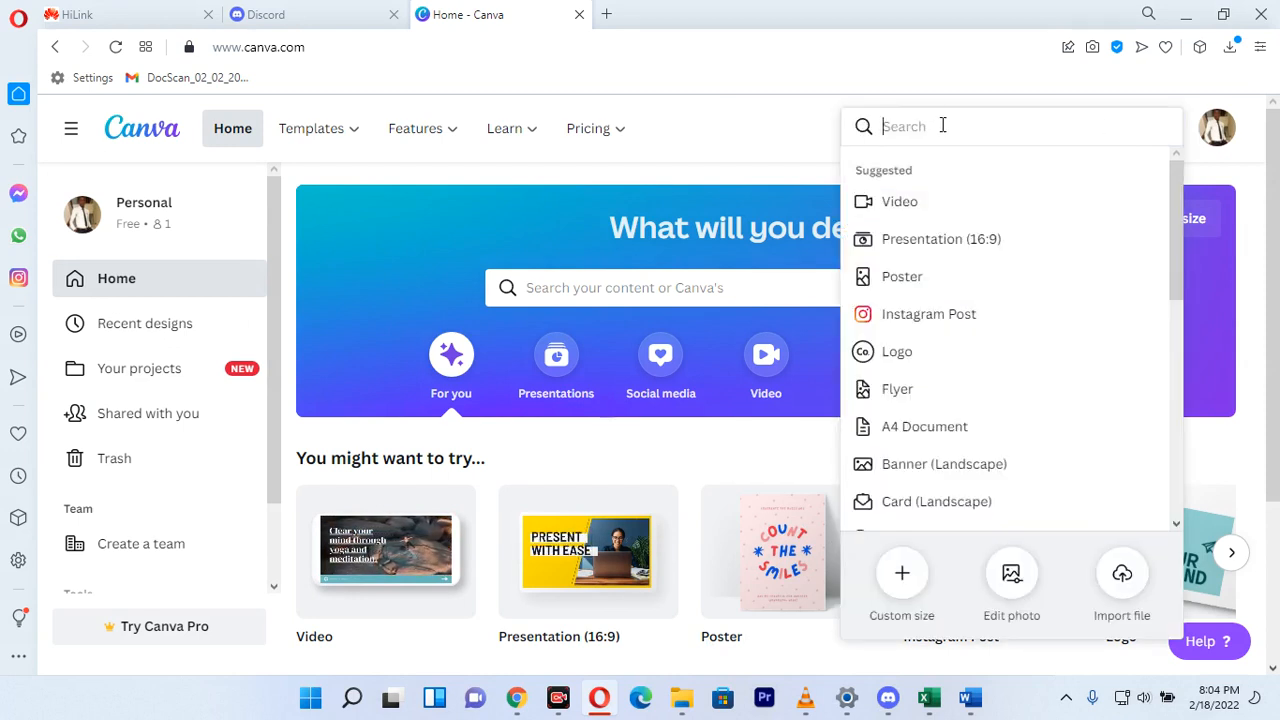
pyautogui.write('B')
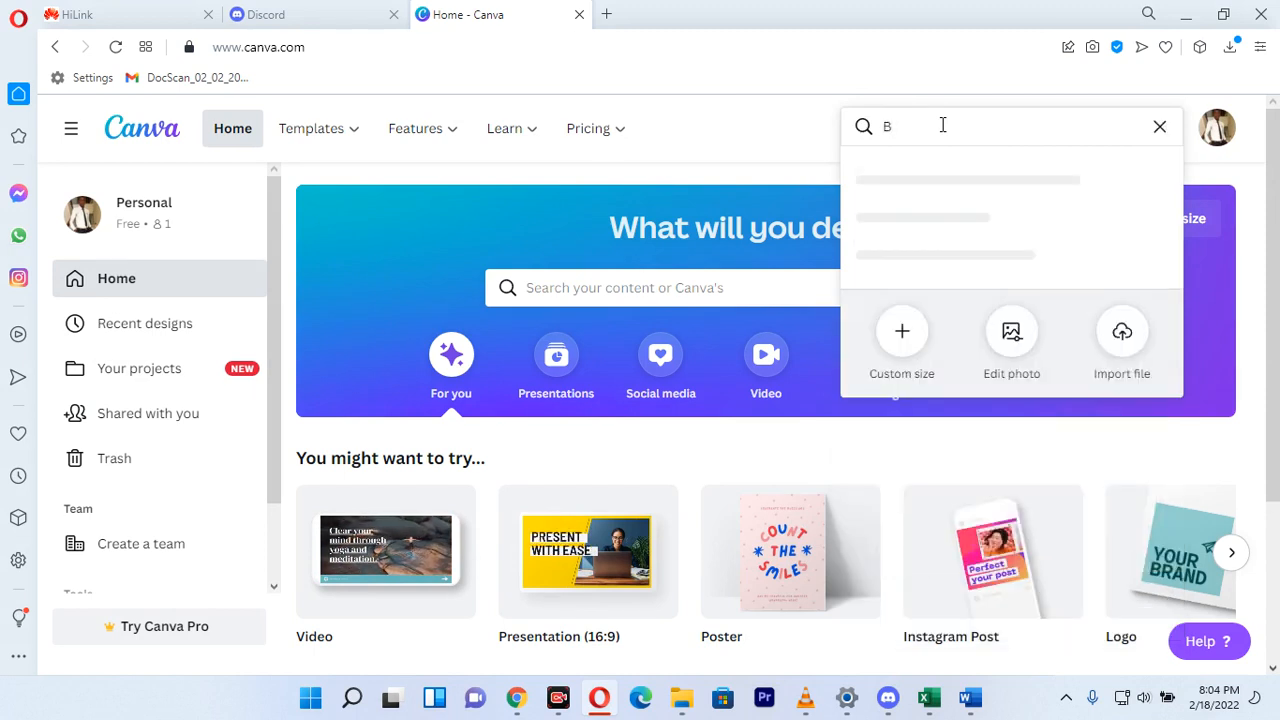
pyautogui.write('anner')
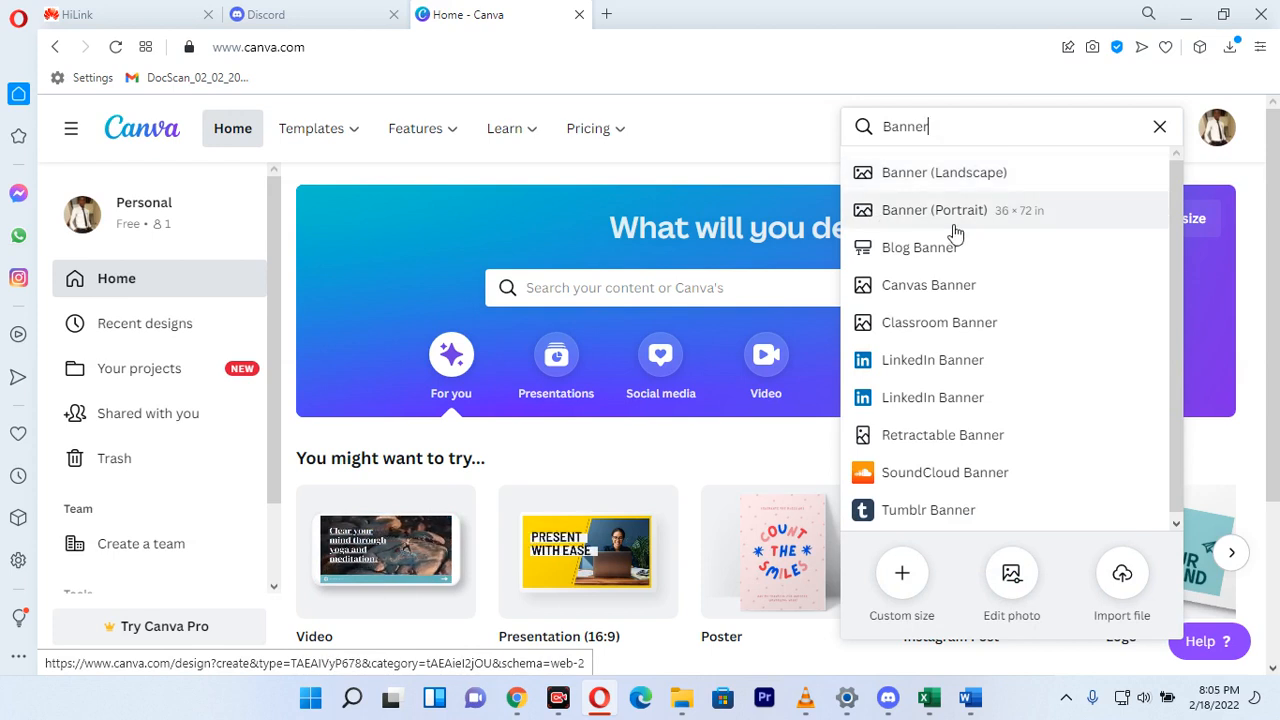
pyautogui.click(937, 177)
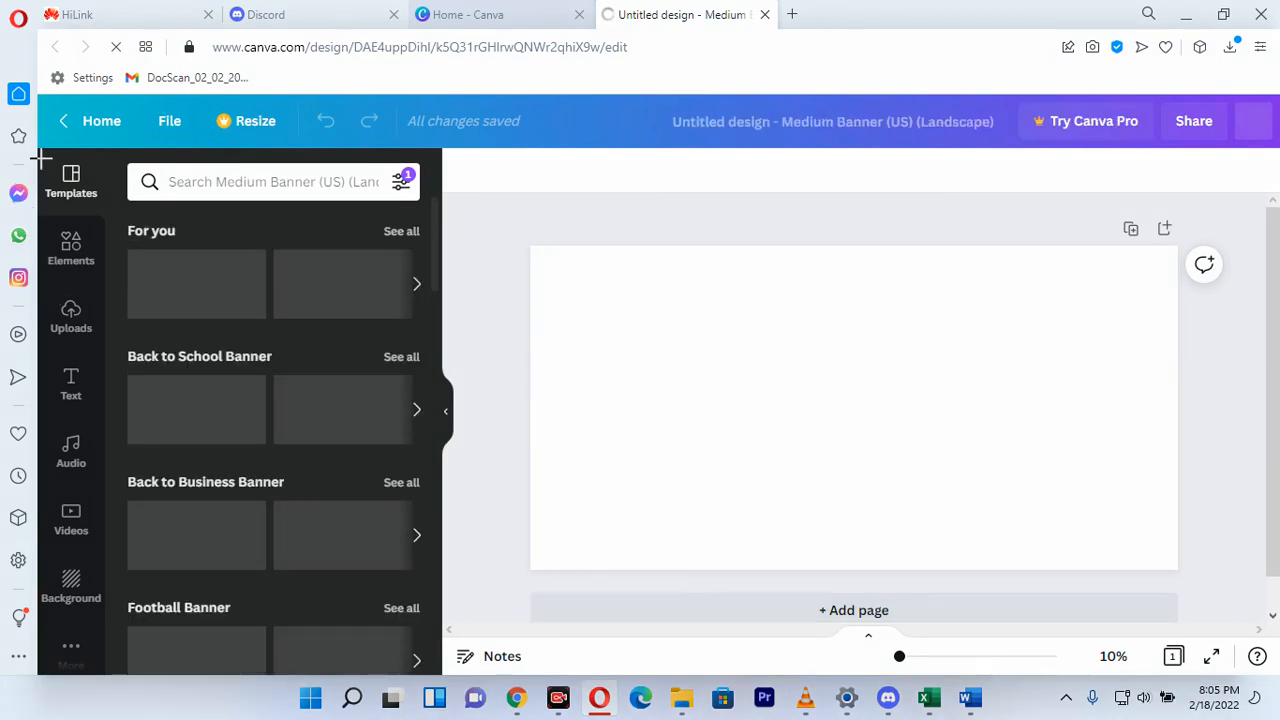
pyautogui.moveTo(40, 158); pyautogui.dragTo(92, 310)
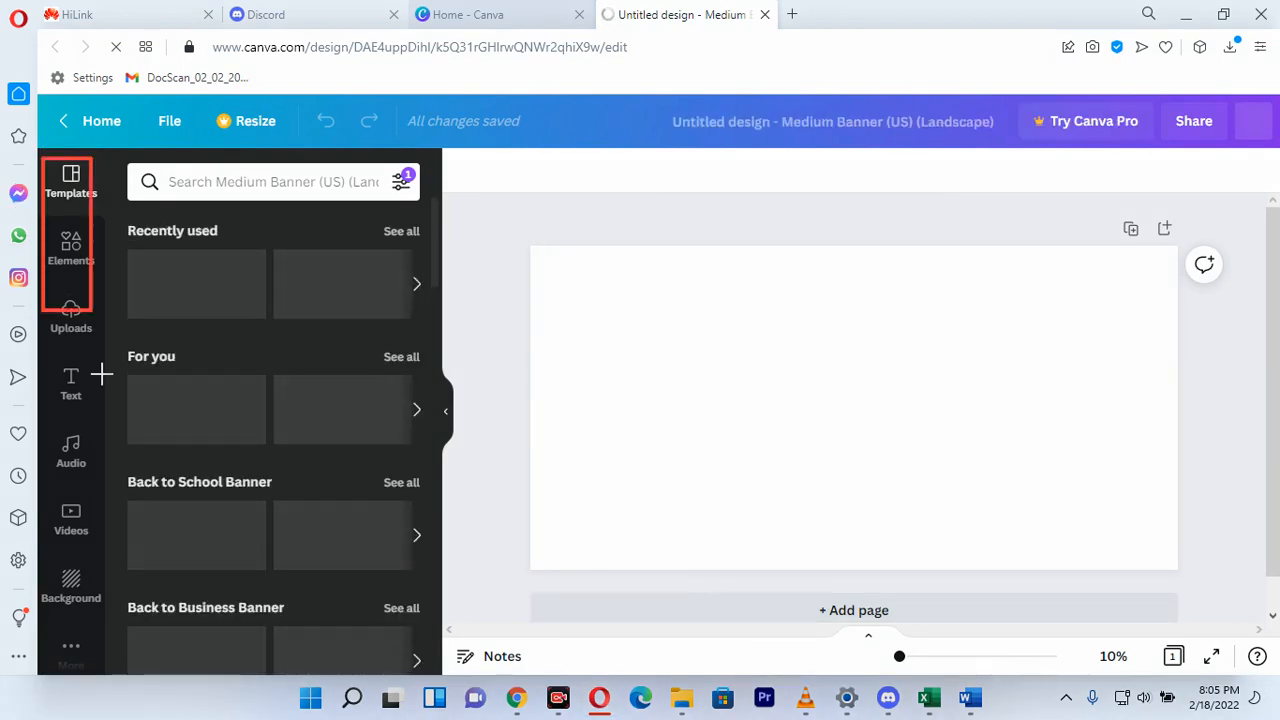
pyautogui.moveTo(101, 375)
pyautogui.mouseDown()
pyautogui.moveTo(114, 474)
pyautogui.moveTo(100, 609)
pyautogui.moveTo(114, 651)
pyautogui.mouseUp()
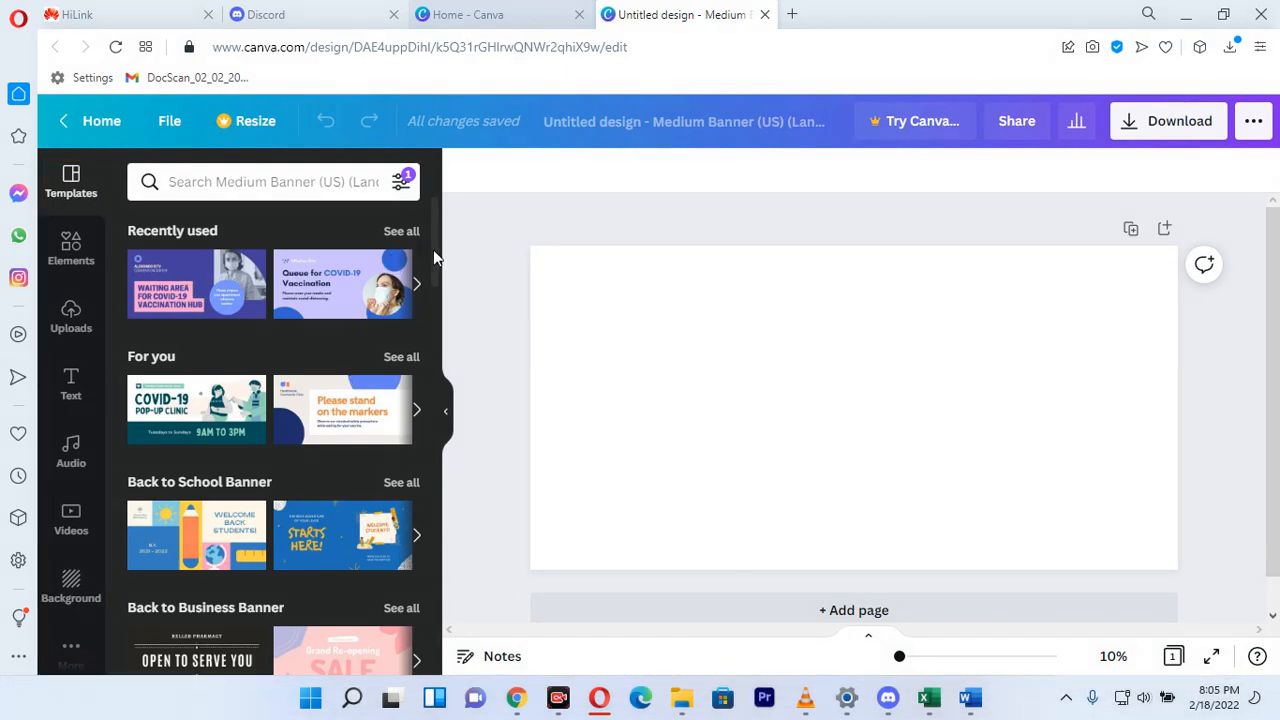
# - Apply the "COVID-19 Vaccination Program starts June 4." template from the Covid-19 Banner category to the blank page
pyautogui.moveTo(433, 250); pyautogui.dragTo(443, 363)
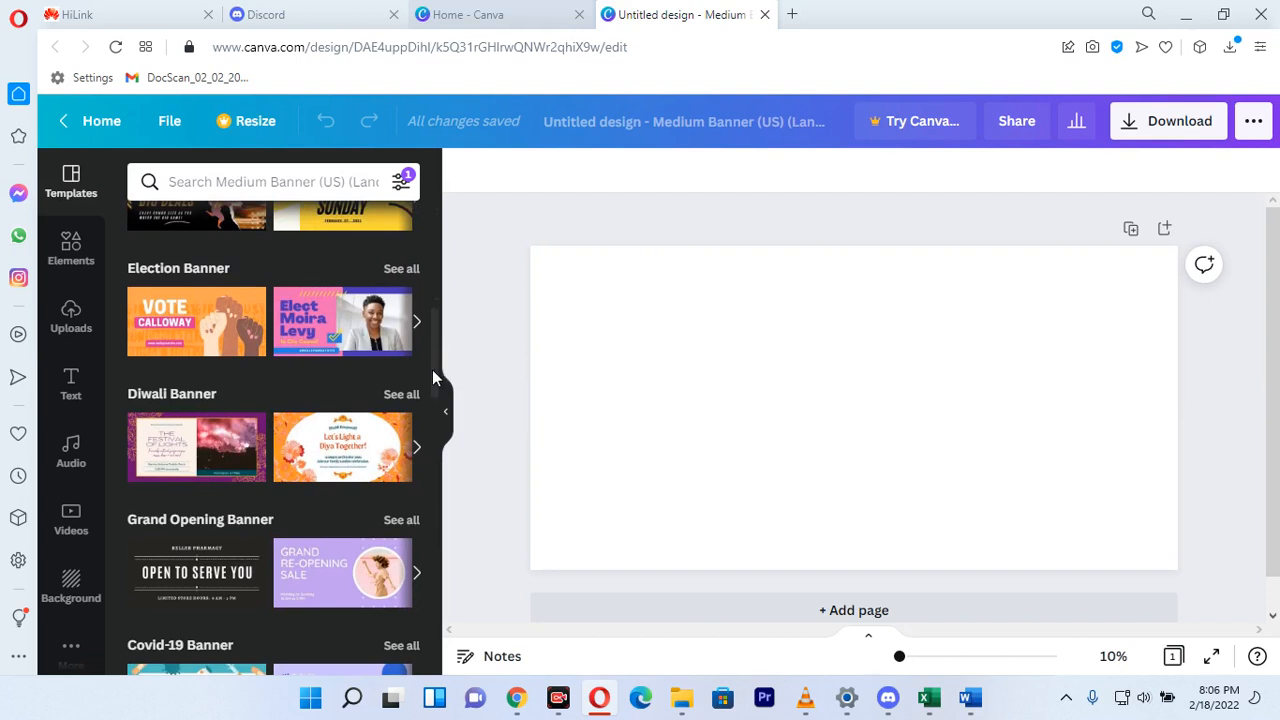
pyautogui.moveTo(433, 371); pyautogui.dragTo(437, 426)
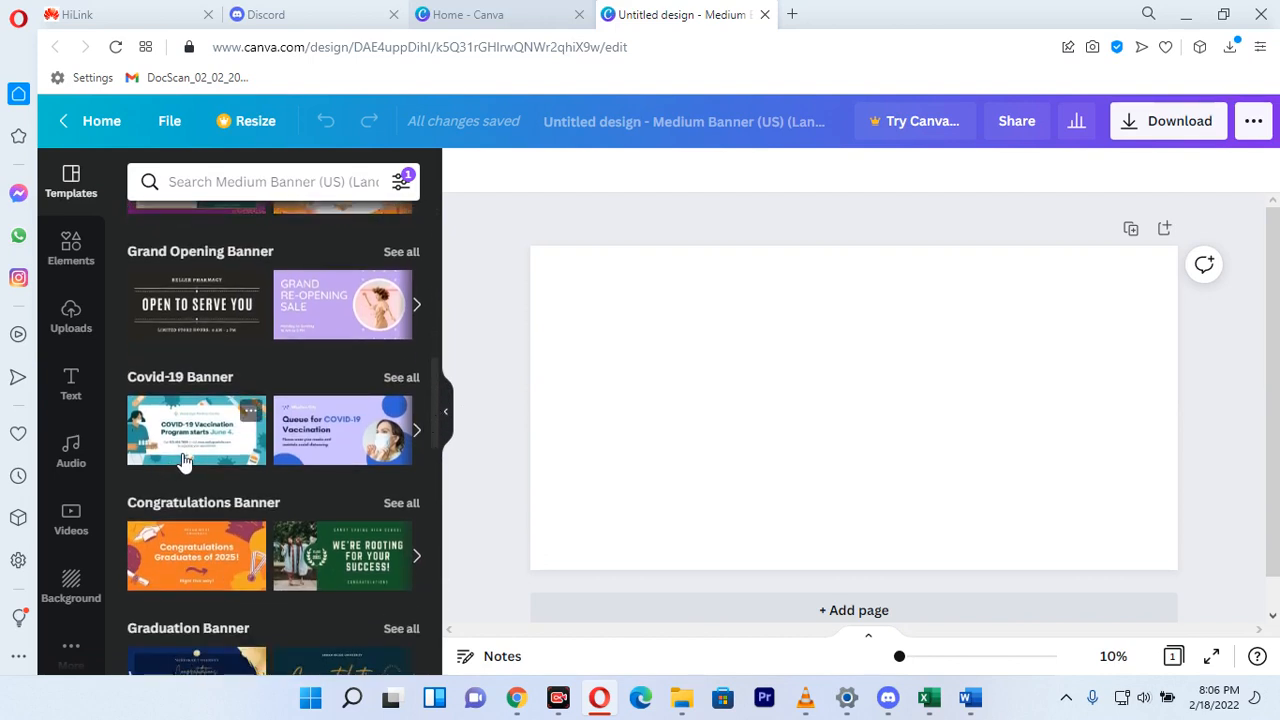
pyautogui.click(183, 460)
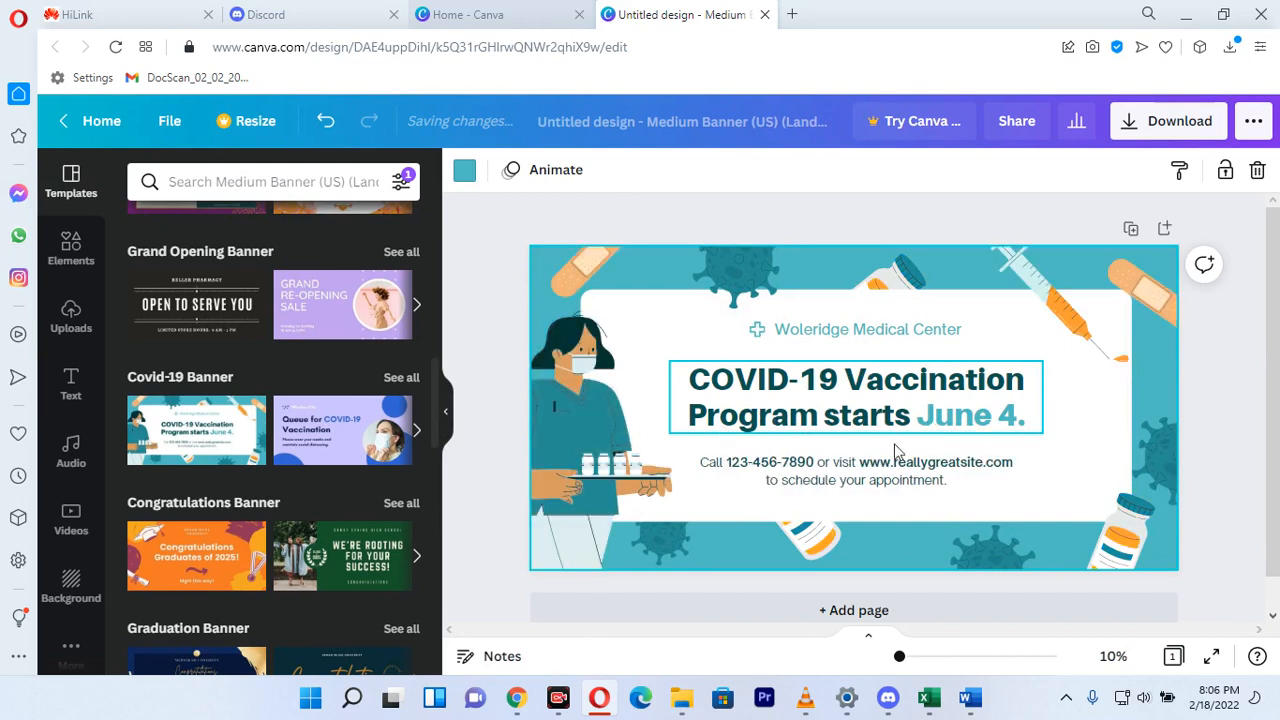
# - Delete the contact line, the "COVID-19 Vaccination Program" headline and the "Woleridge Medical Center" text from the banner
pyautogui.click(779, 482)
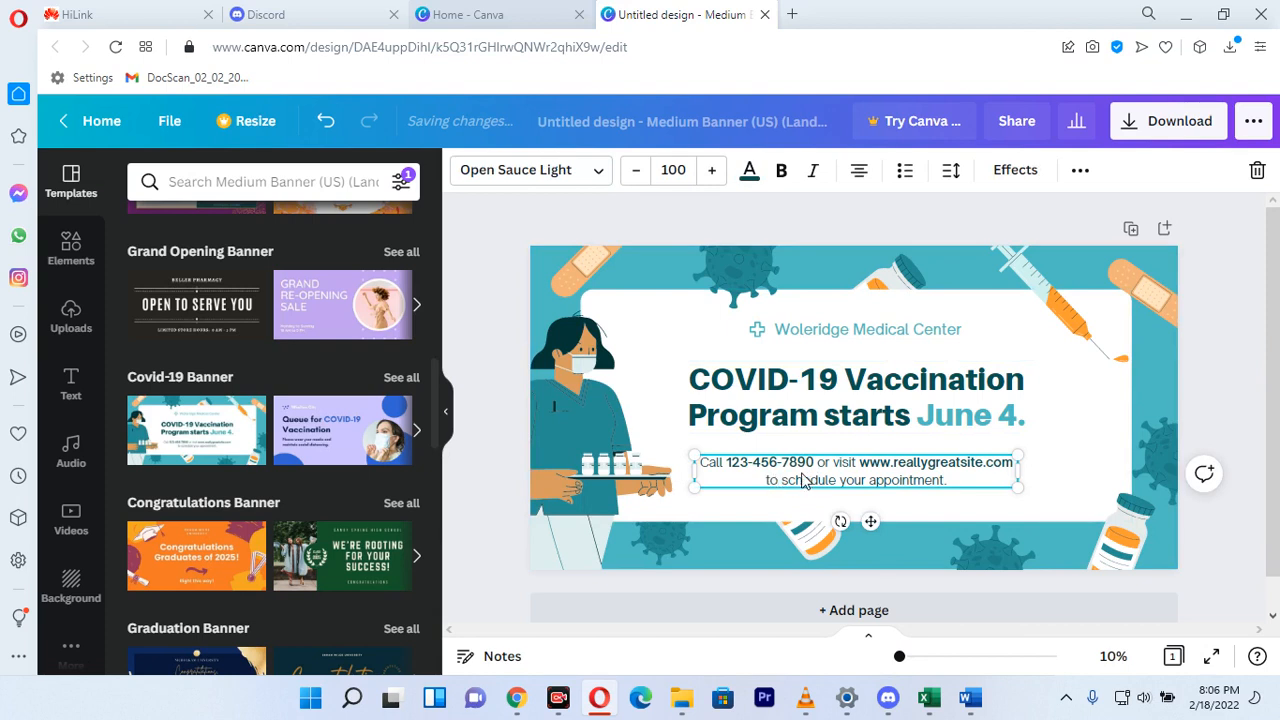
pyautogui.press('Delete')
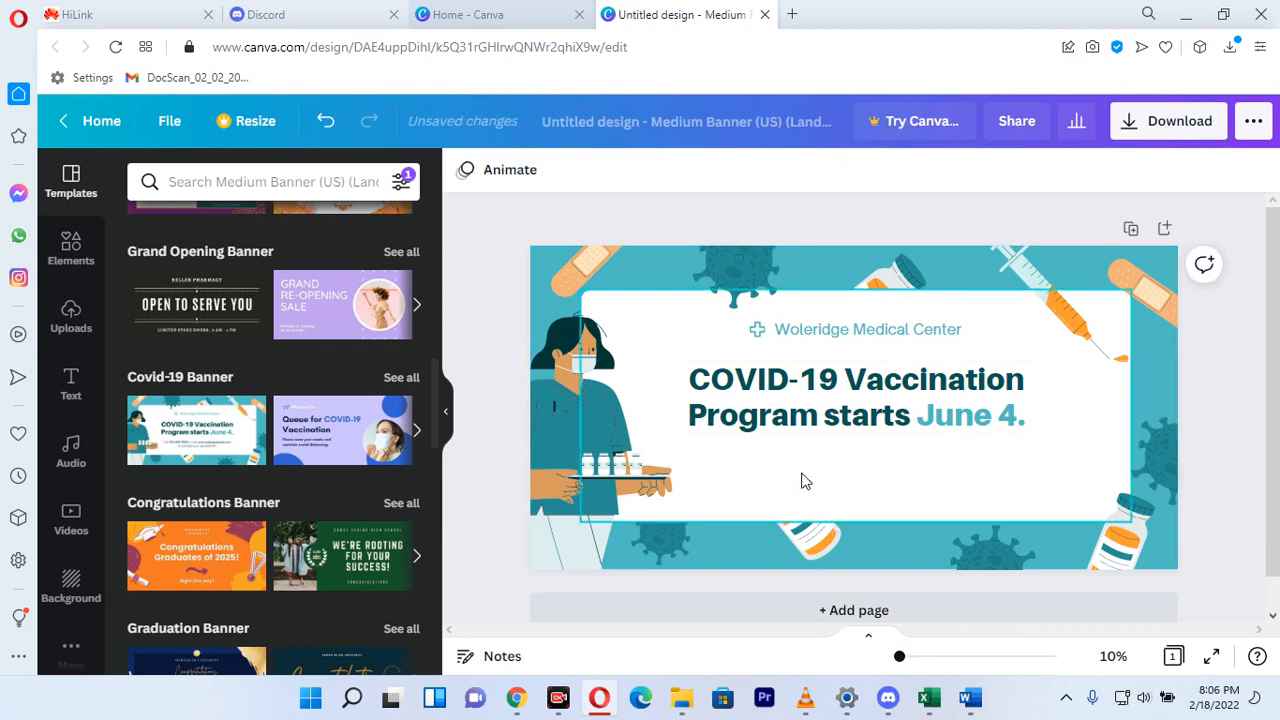
pyautogui.click(800, 418)
pyautogui.press('Delete')
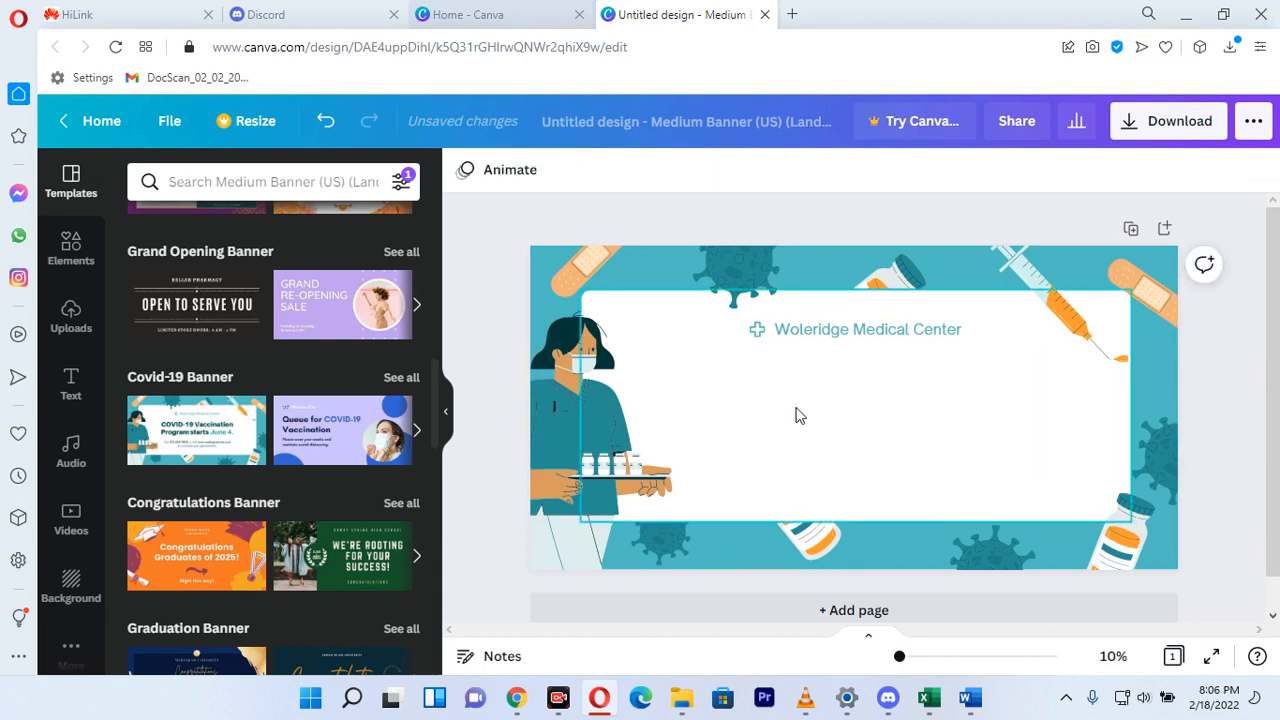
pyautogui.click(787, 330)
pyautogui.press('Delete')
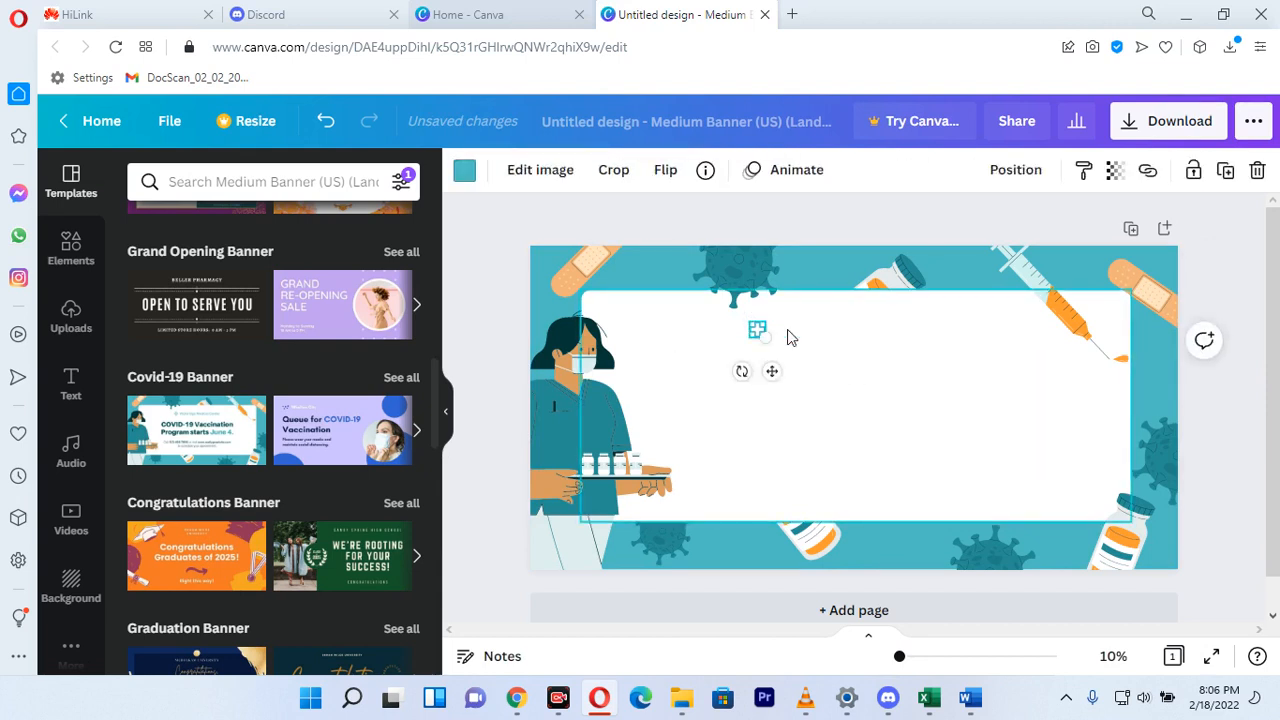
# - Delete the nurse illustration, the bandage in the banner's upper-left corner and the syringe
pyautogui.click(676, 262)
pyautogui.click(687, 314)
pyautogui.press('Delete')
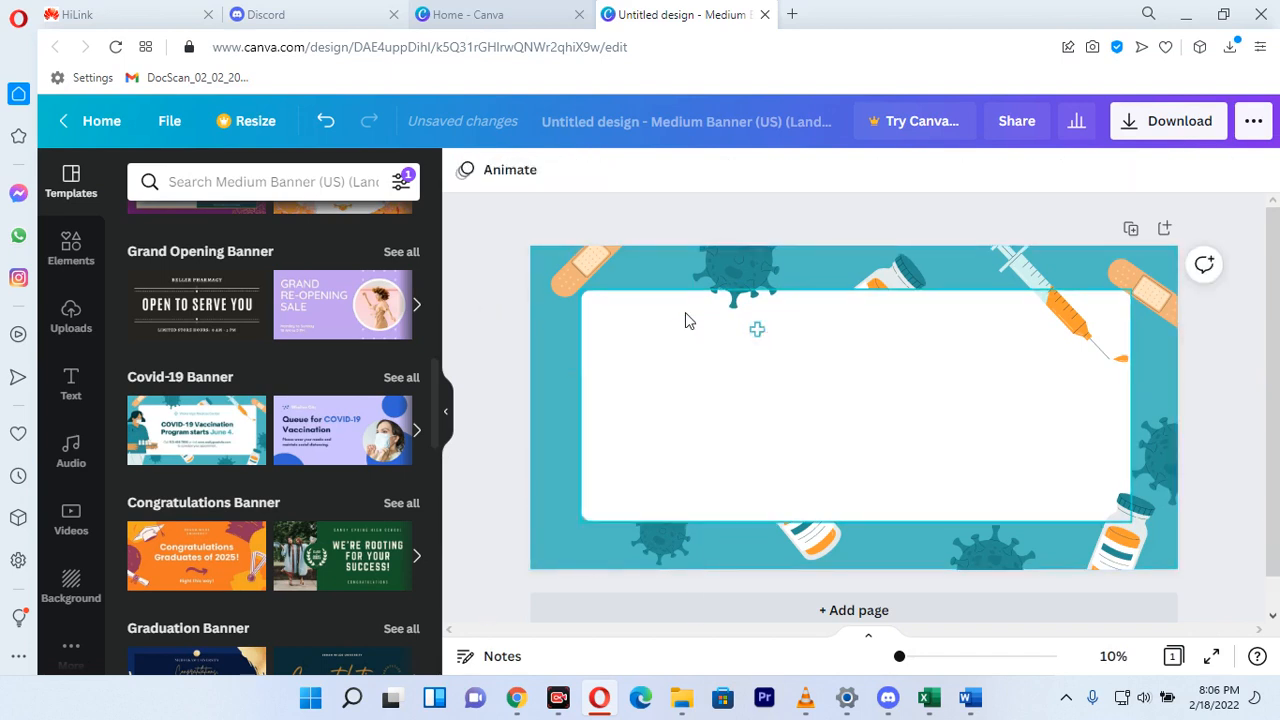
pyautogui.click(609, 251)
pyautogui.press('Delete')
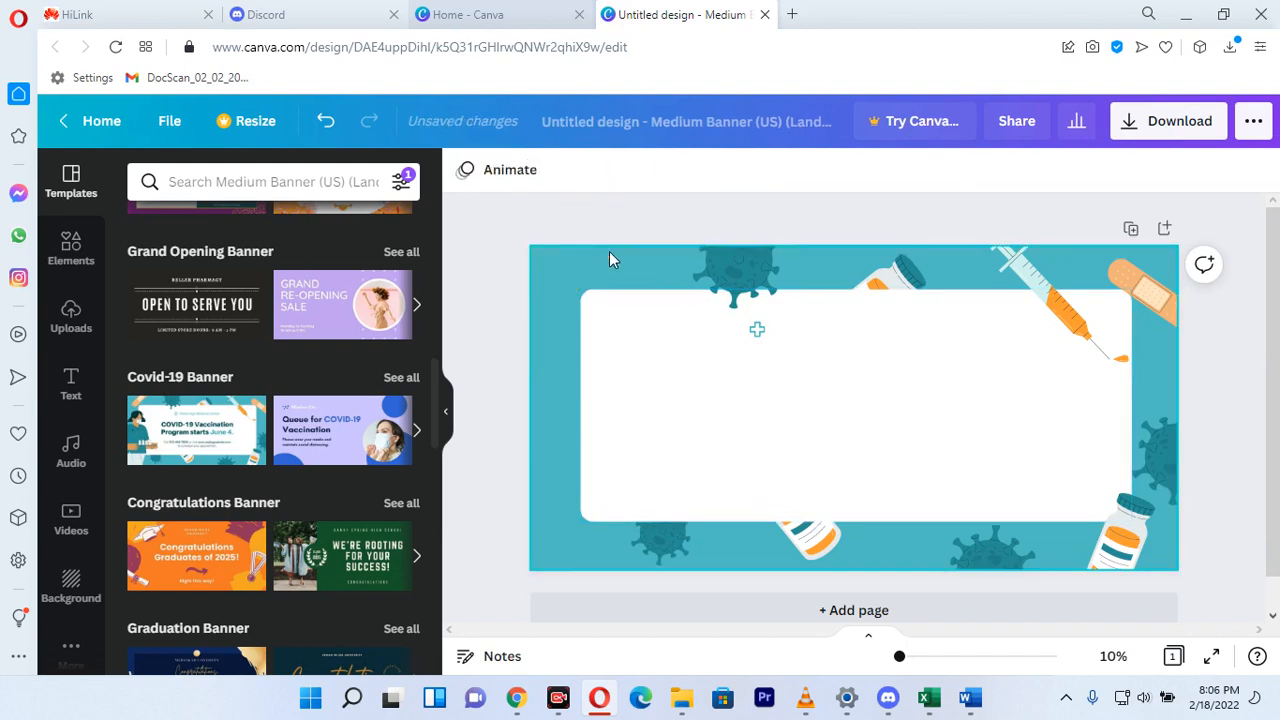
pyautogui.click(1085, 297)
pyautogui.press('Delete')
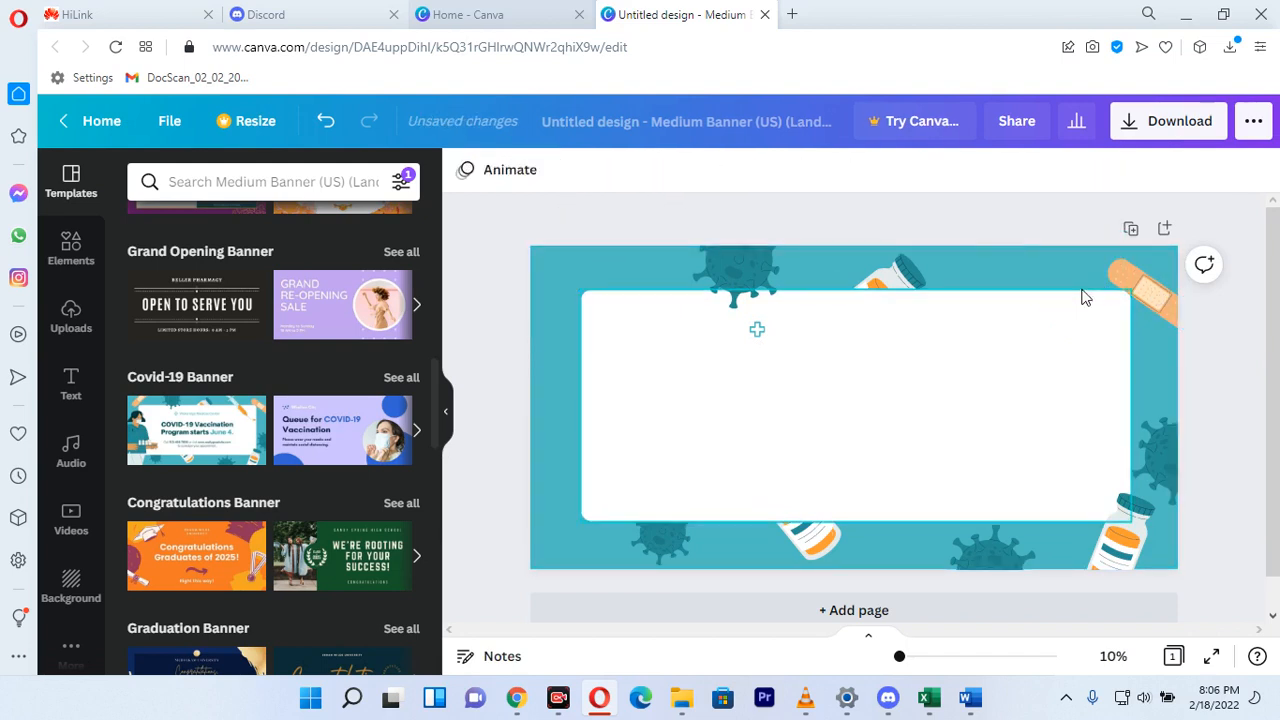
# - Delete the three vaccine bottles and the bandage in the banner's upper-right corner
pyautogui.click(922, 276)
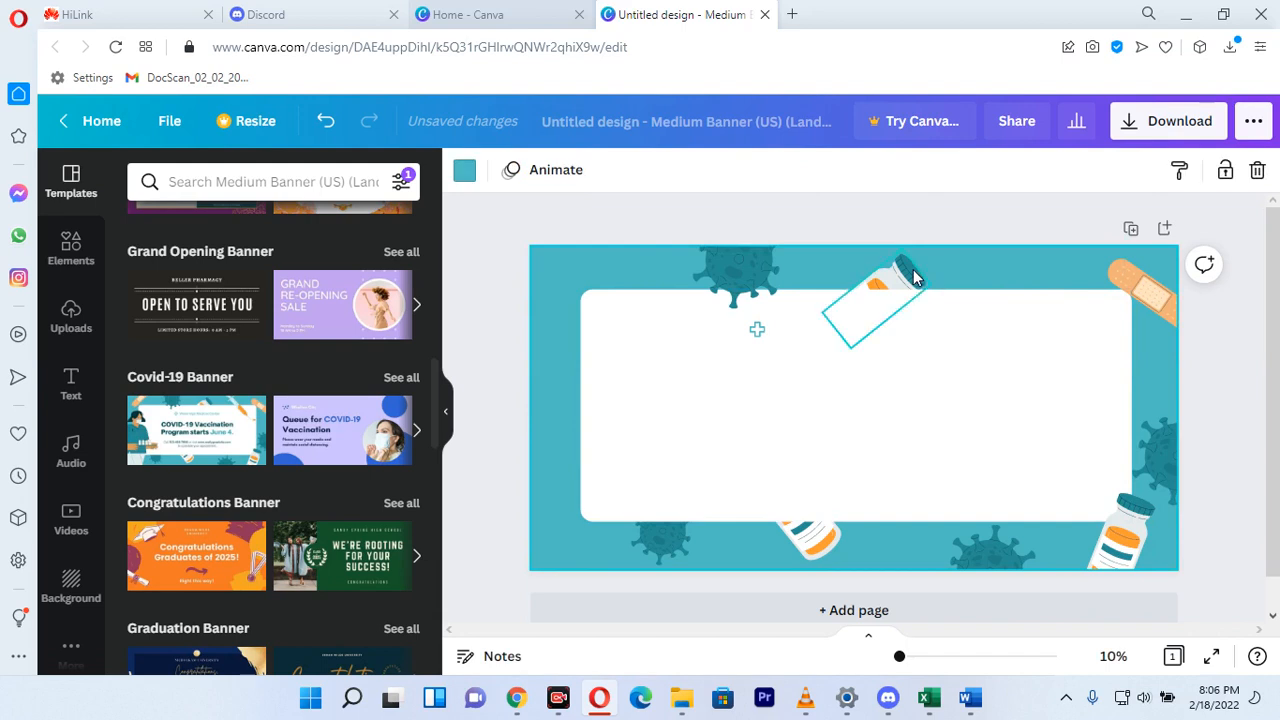
pyautogui.press('Delete')
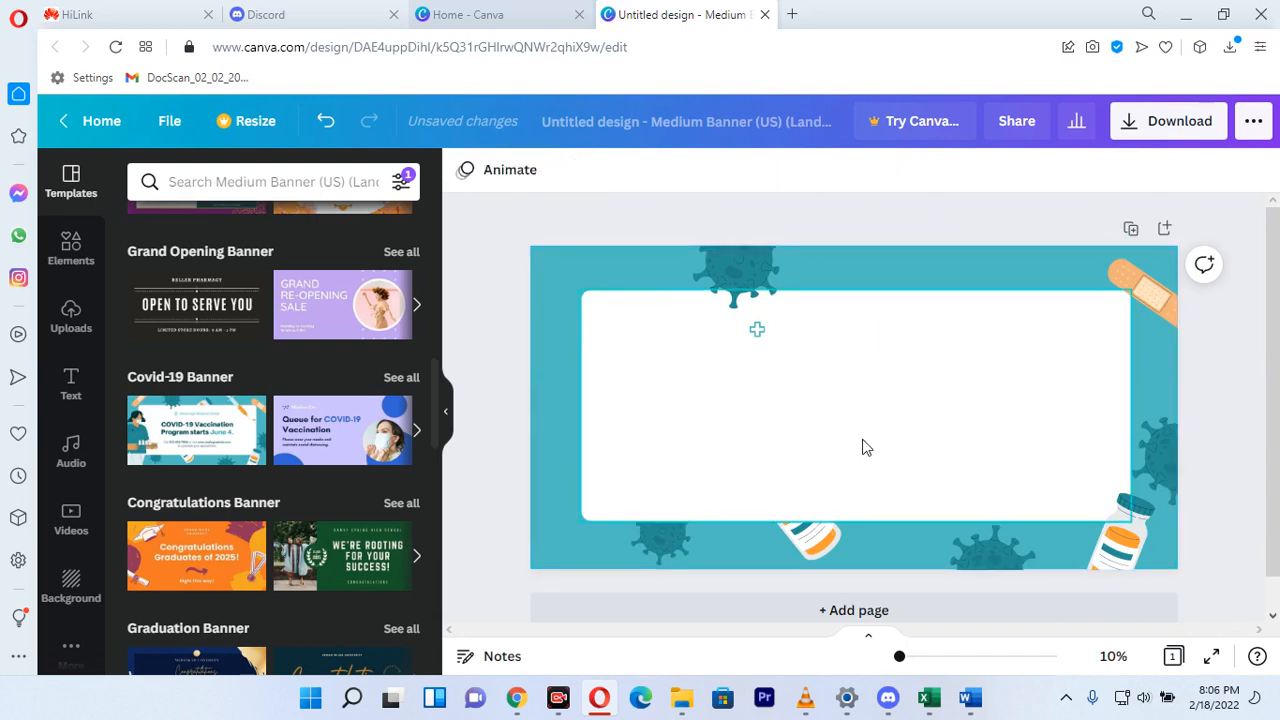
pyautogui.click(828, 541)
pyautogui.press('Delete')
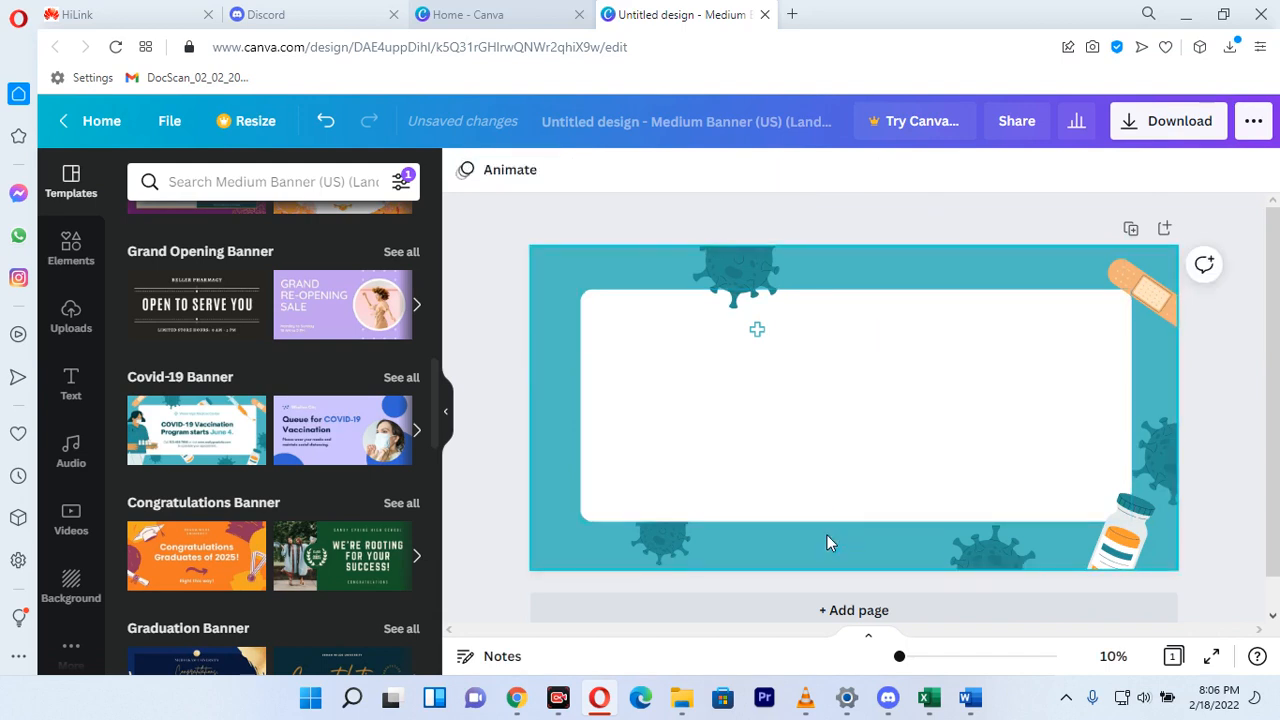
pyautogui.click(1106, 528)
pyautogui.press('Delete')
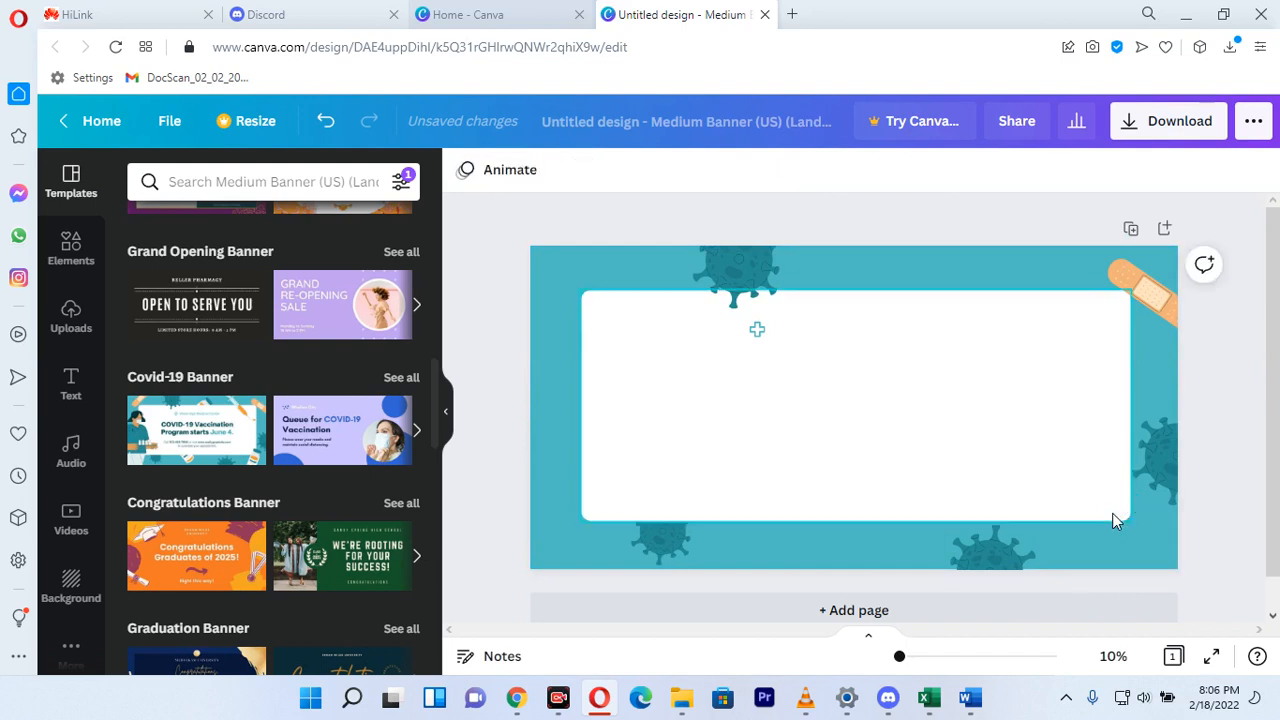
pyautogui.click(1160, 290)
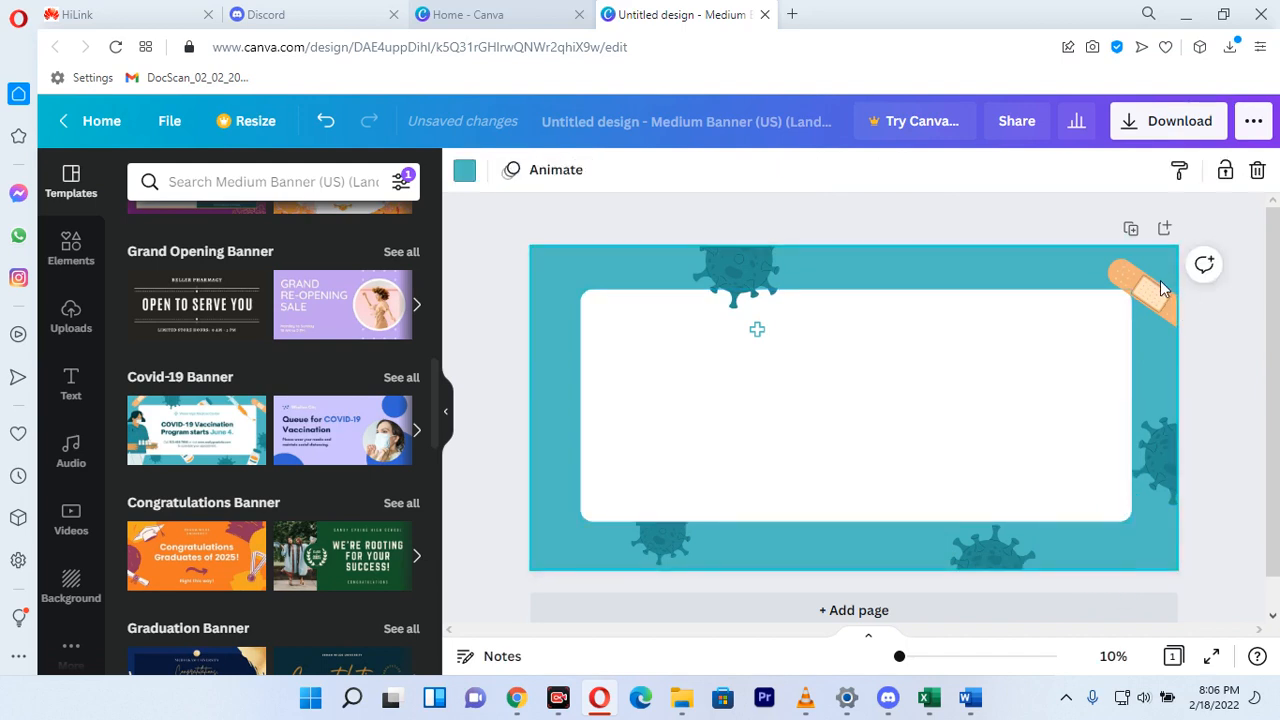
pyautogui.click(1155, 290)
pyautogui.press('Delete')
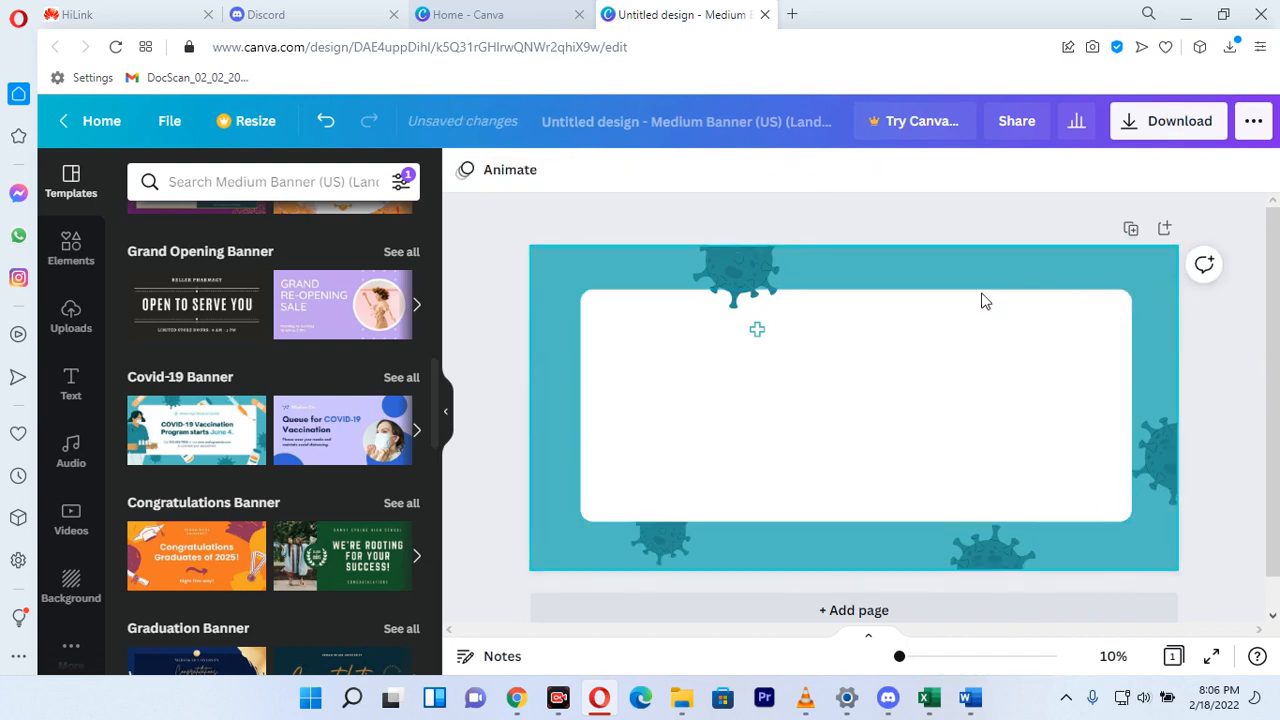
# - Delete the four virus graphics, the white rounded panel and the small cross icon from the banner
pyautogui.click(762, 278)
pyautogui.press('Delete')
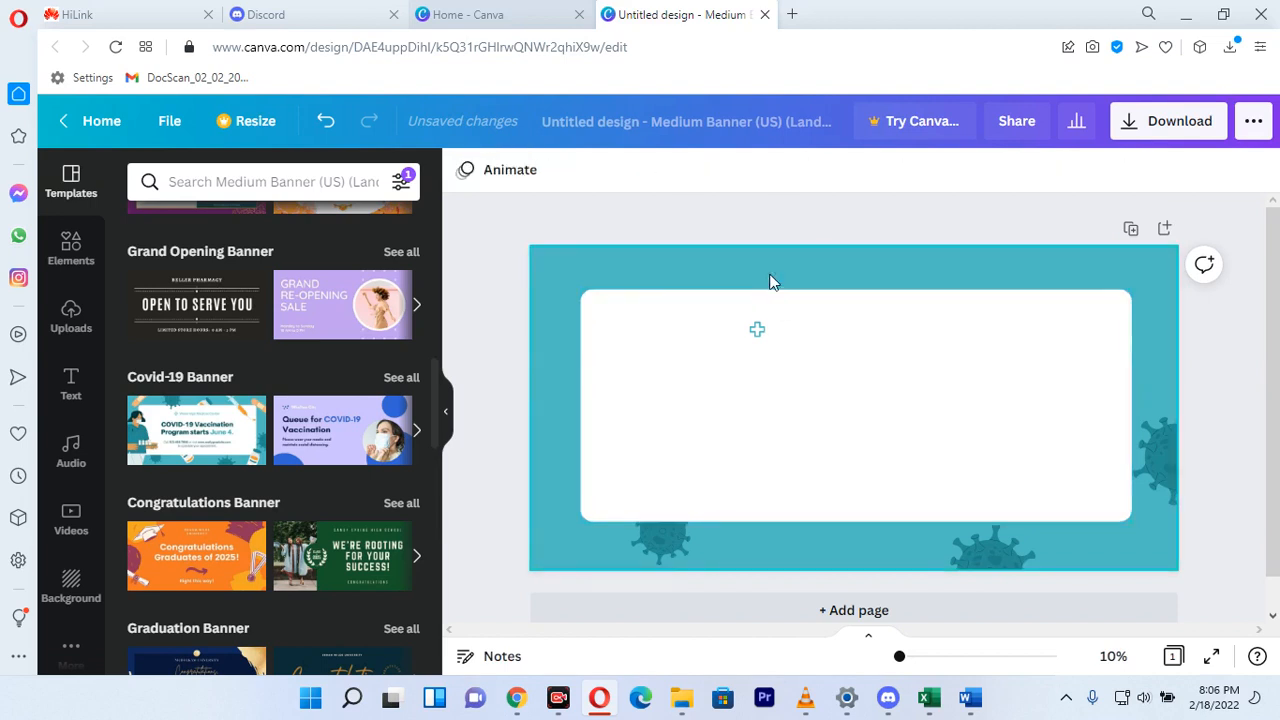
pyautogui.click(676, 522)
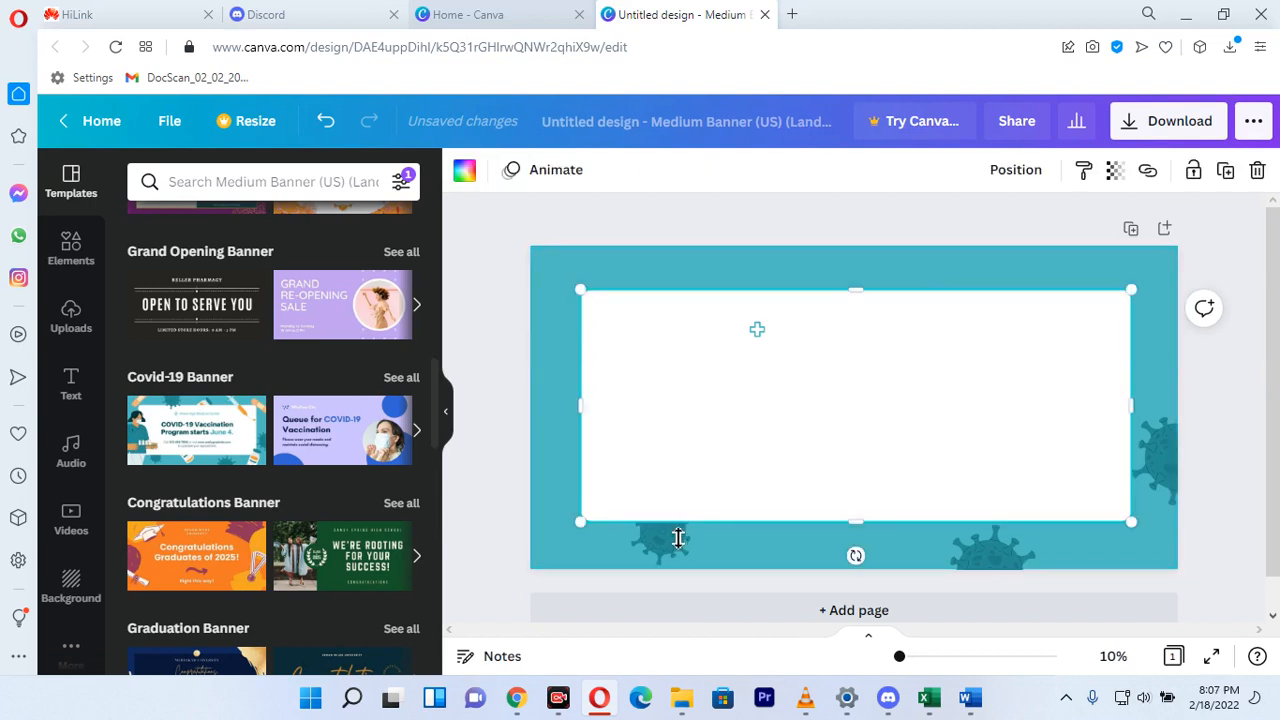
pyautogui.click(661, 549)
pyautogui.press('Delete')
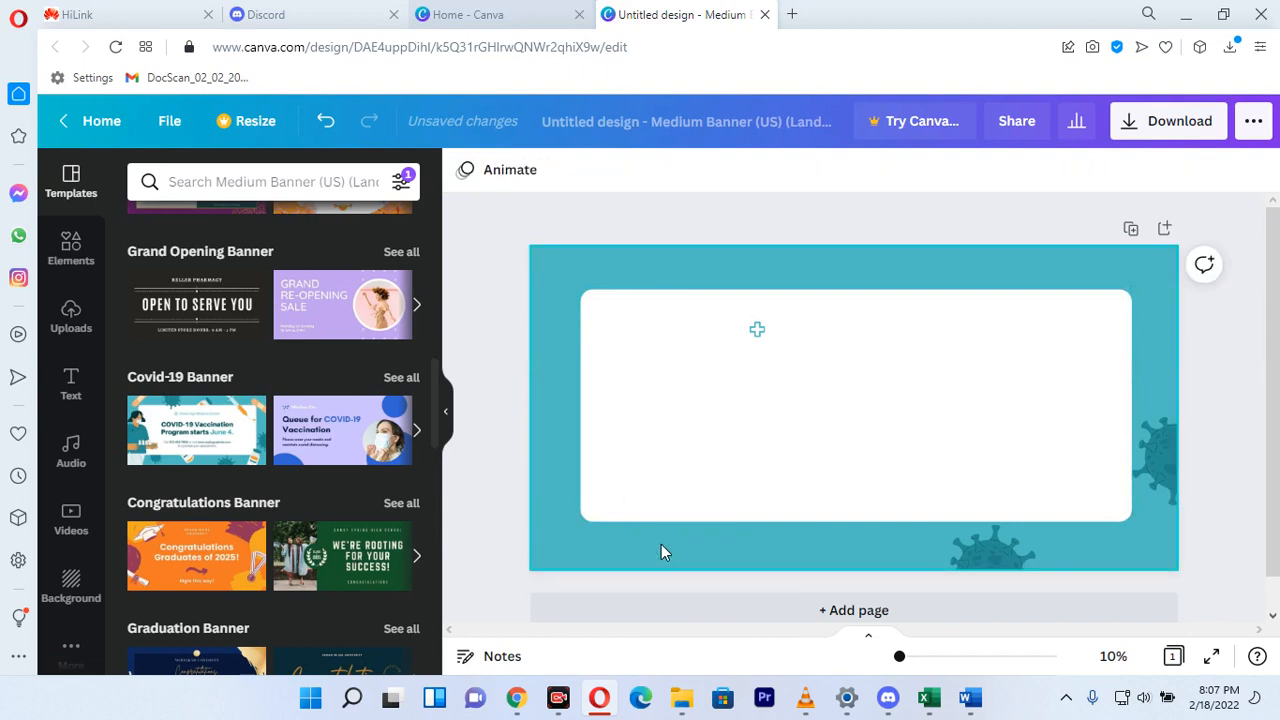
pyautogui.click(1010, 565)
pyautogui.press('Delete')
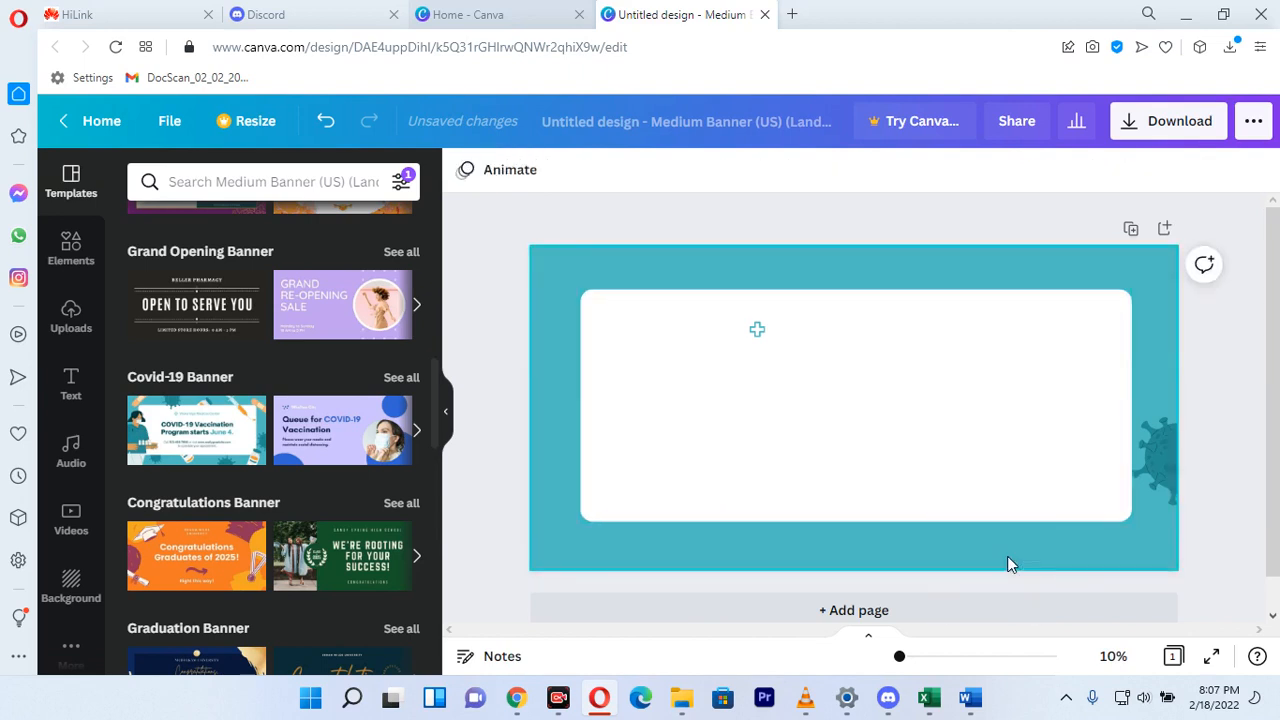
pyautogui.click(1168, 460)
pyautogui.press('Delete')
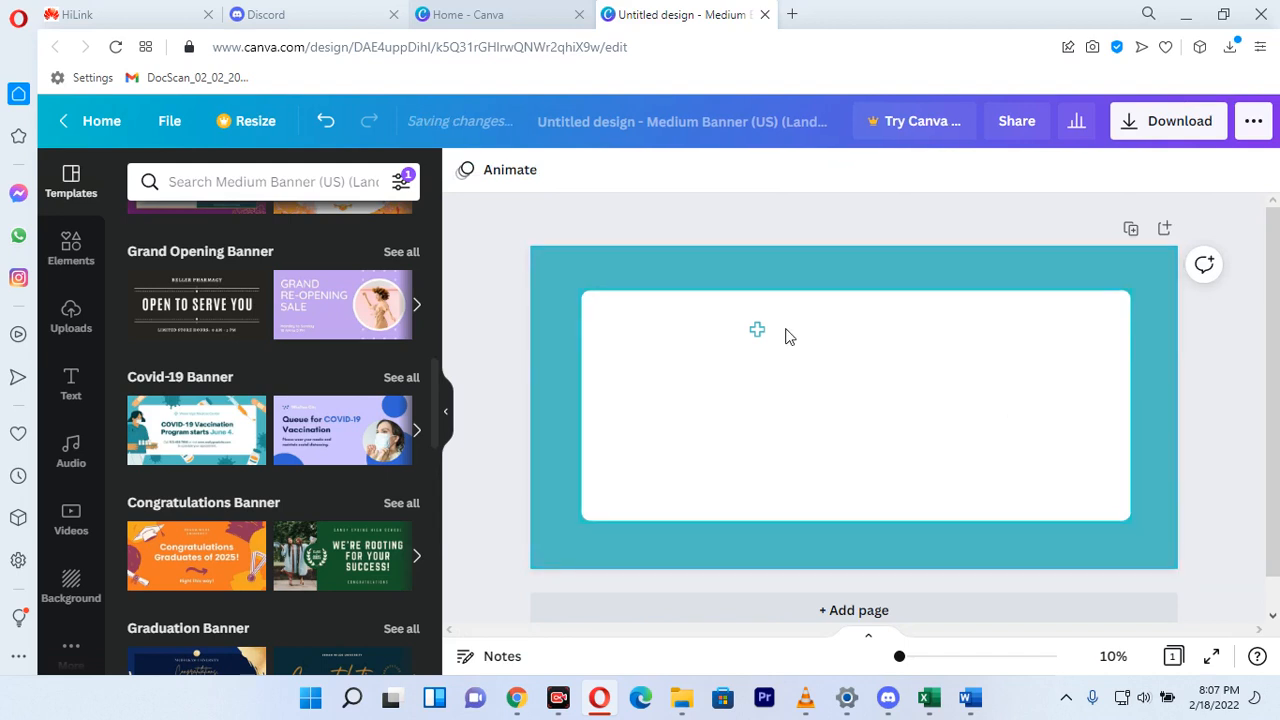
pyautogui.click(786, 336)
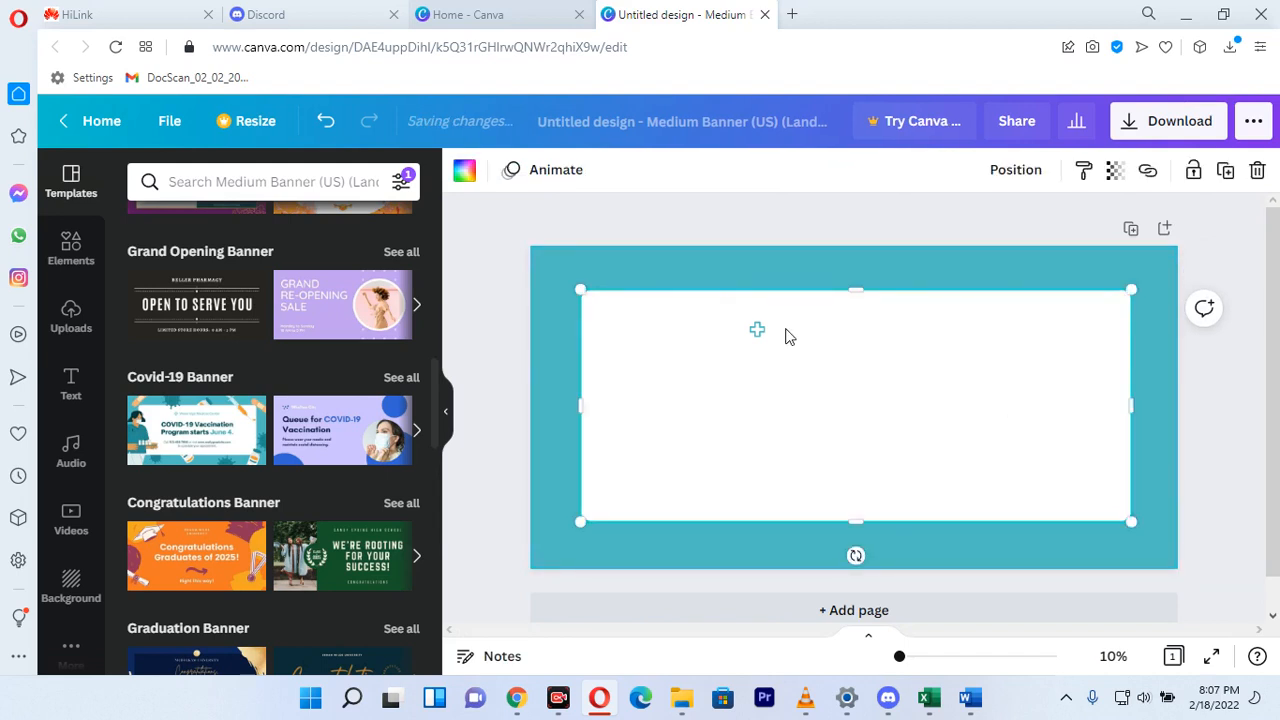
pyautogui.press('Delete')
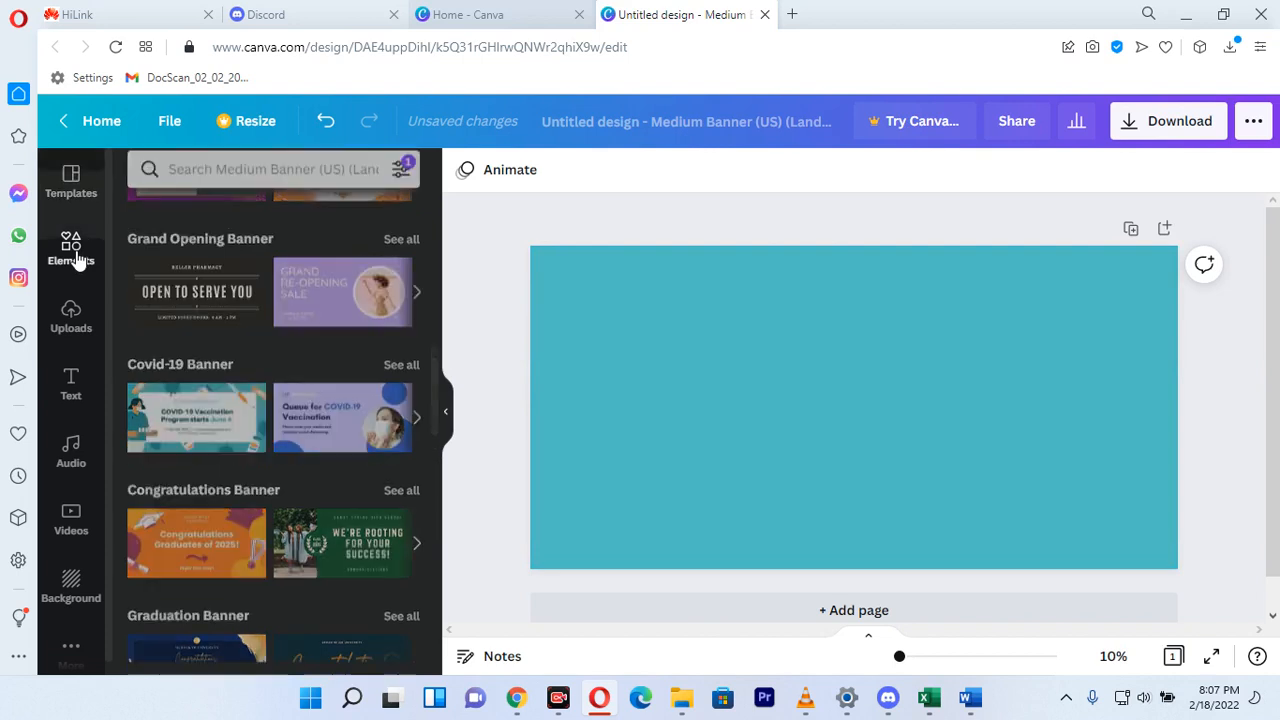
# - Add a square shape from the recently used elements to the banner
pyautogui.click(78, 258)
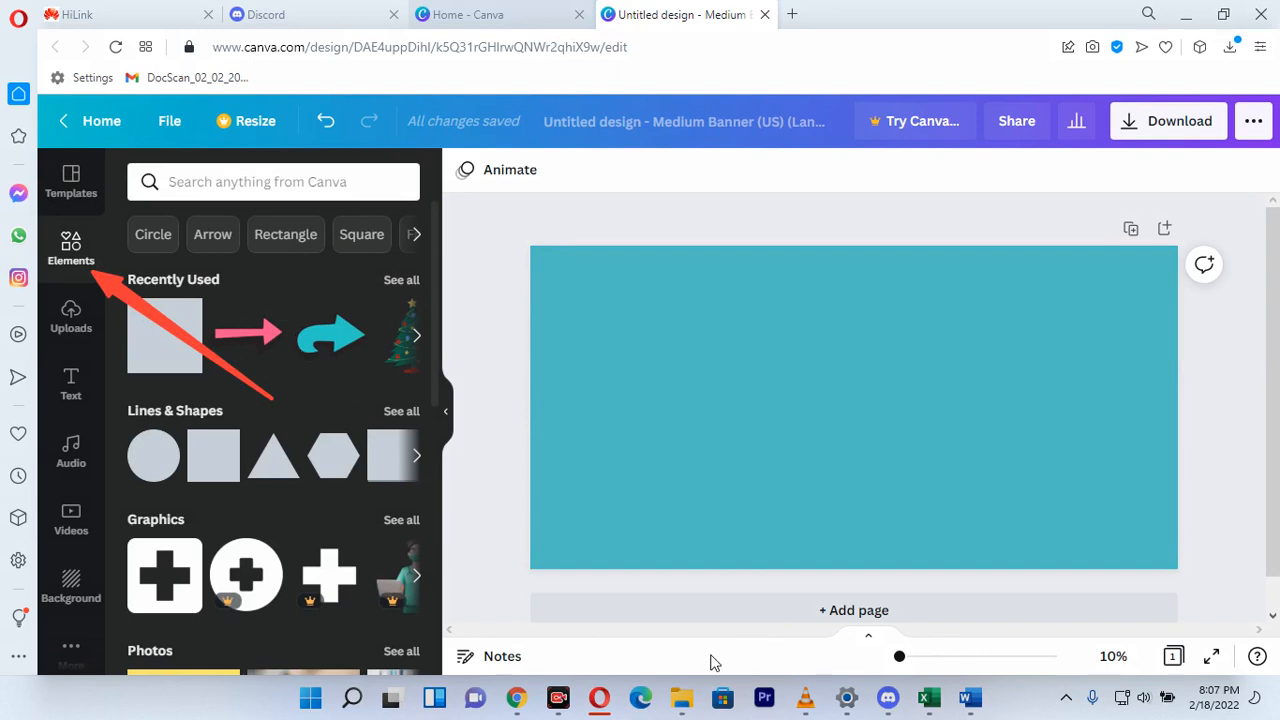
pyautogui.click(172, 336)
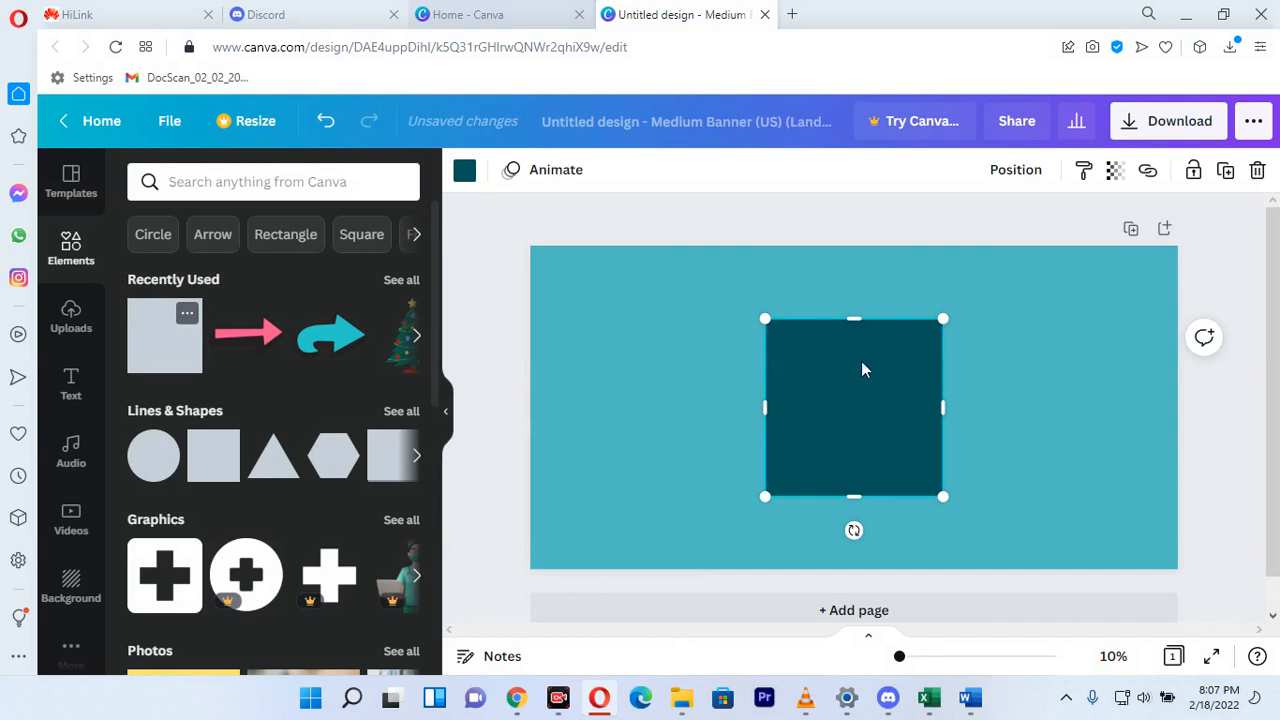
# - Move the dark teal square into the banner's upper-left corner and widen it to slightly more than half the banner's width
pyautogui.moveTo(871, 366); pyautogui.dragTo(638, 295)
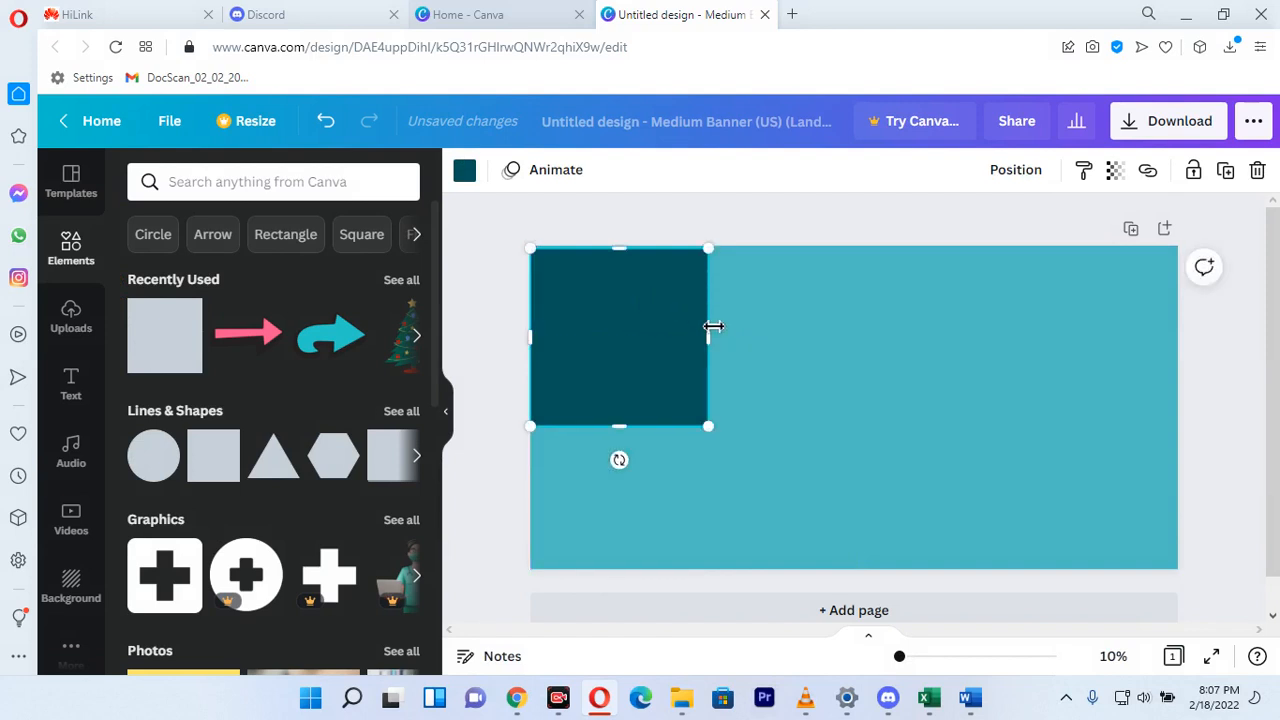
pyautogui.moveTo(722, 337); pyautogui.dragTo(884, 317)
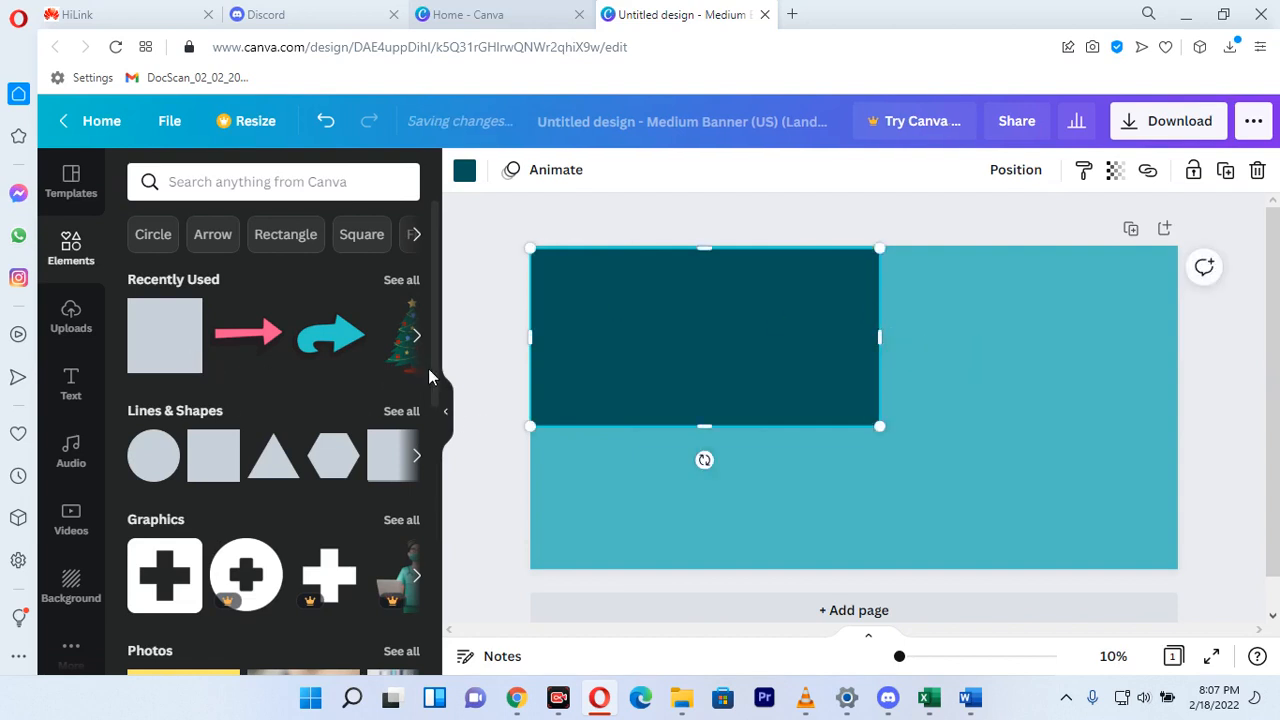
# - Add the folded-corner page shape and stretch it to fill the banner's right part from top to bottom beside the dark rectangle
pyautogui.click(416, 456)
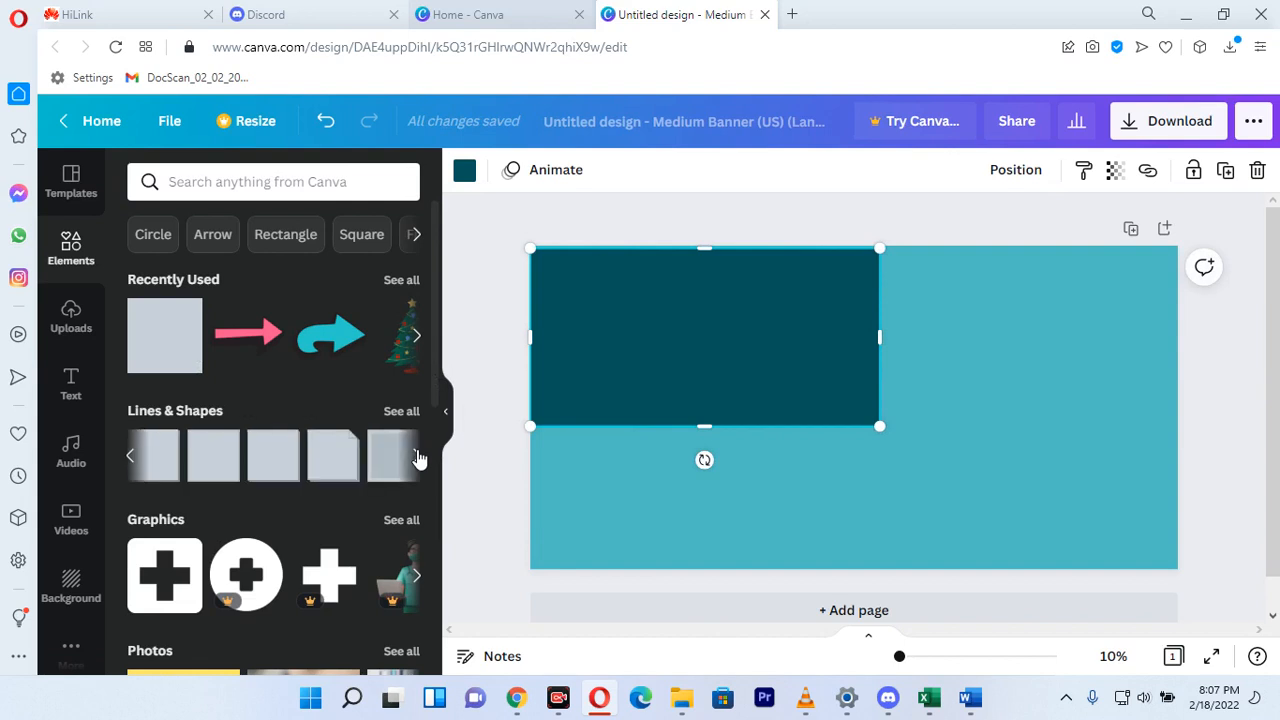
pyautogui.click(335, 456)
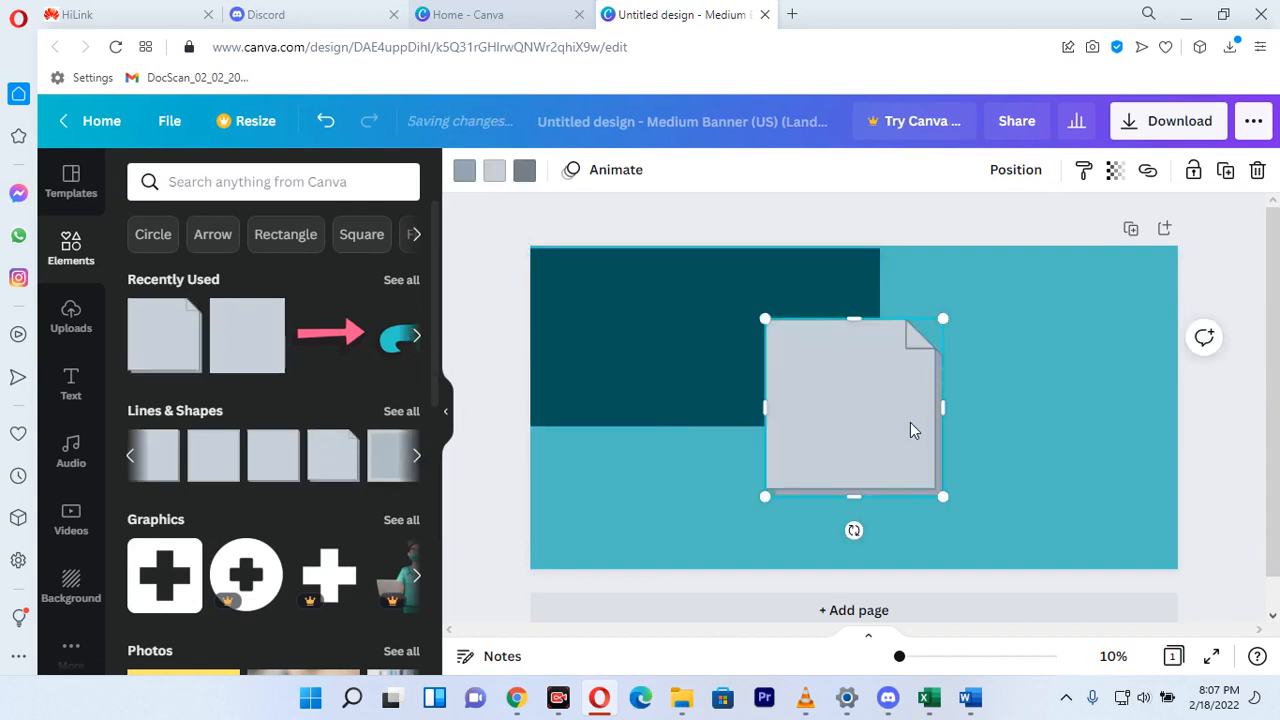
pyautogui.moveTo(910, 423); pyautogui.dragTo(1180, 483)
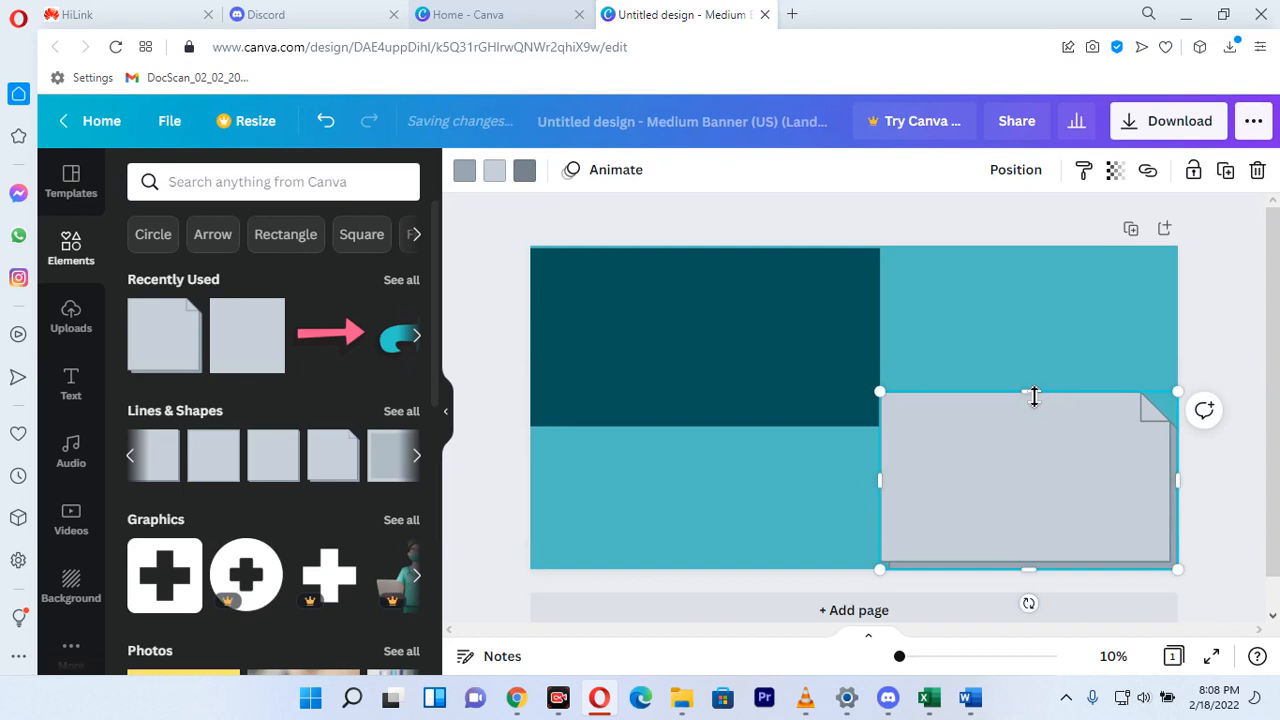
pyautogui.moveTo(1034, 397); pyautogui.dragTo(983, 251)
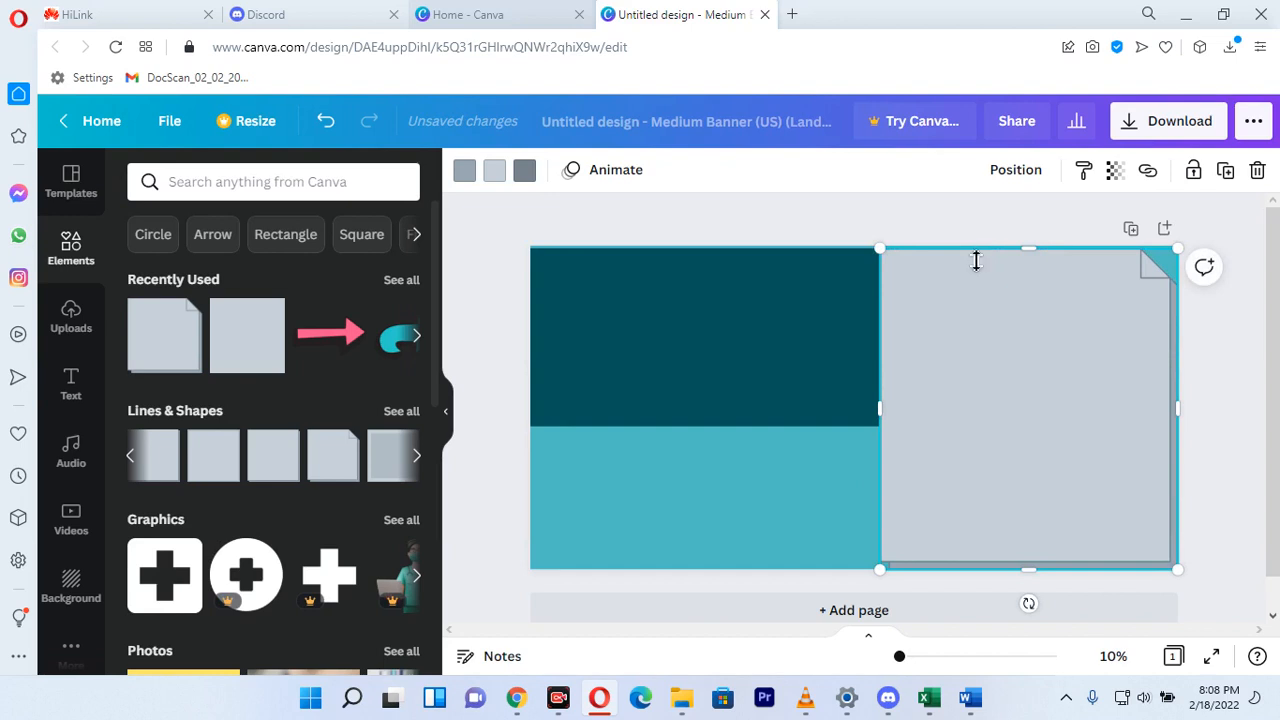
pyautogui.click(844, 462)
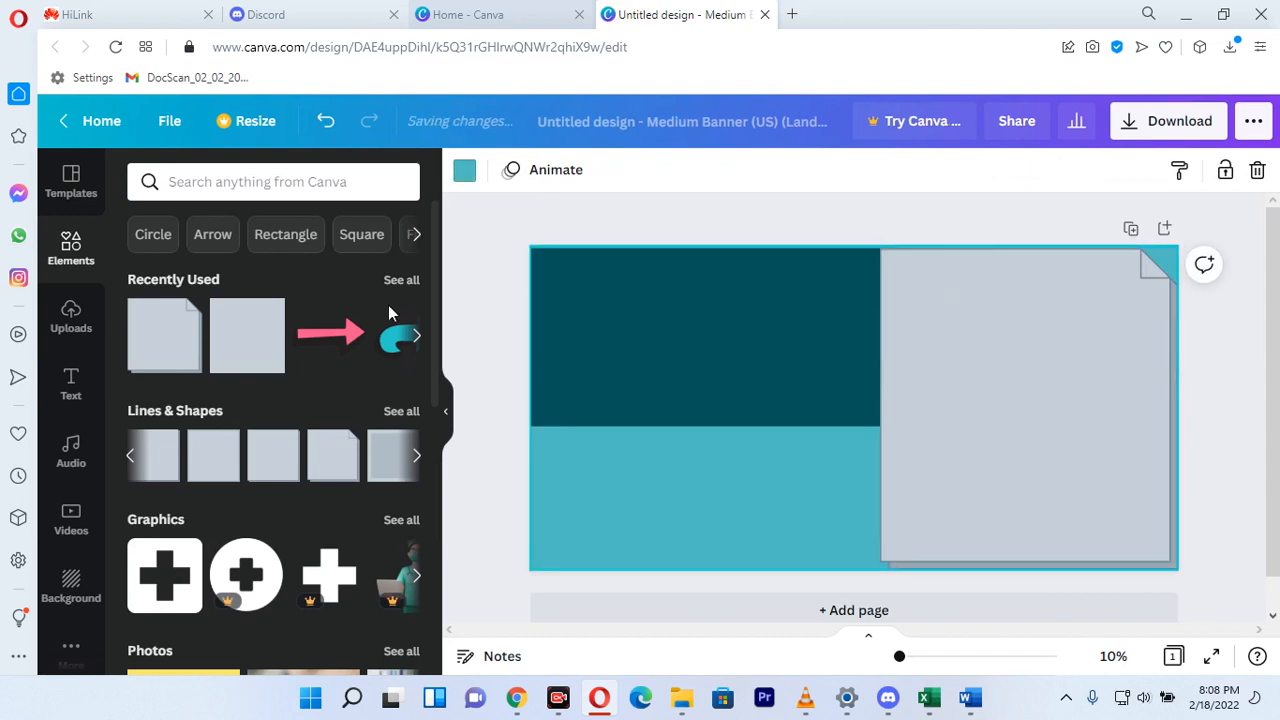
# - Add the framed square shape and resize it to fill the banner's lower-left area below the dark teal rectangle
pyautogui.moveTo(432, 344)
pyautogui.mouseDown()
pyautogui.moveTo(433, 432)
pyautogui.moveTo(431, 364)
pyautogui.mouseUp()
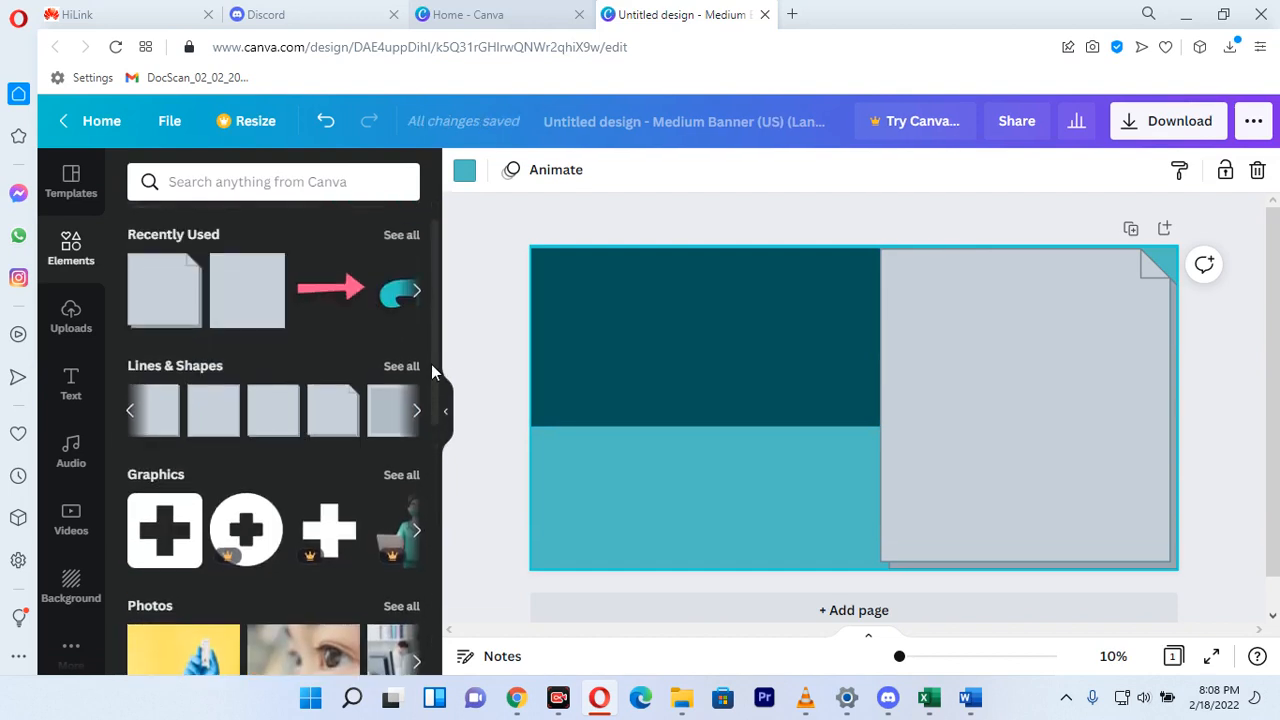
pyautogui.click(418, 413)
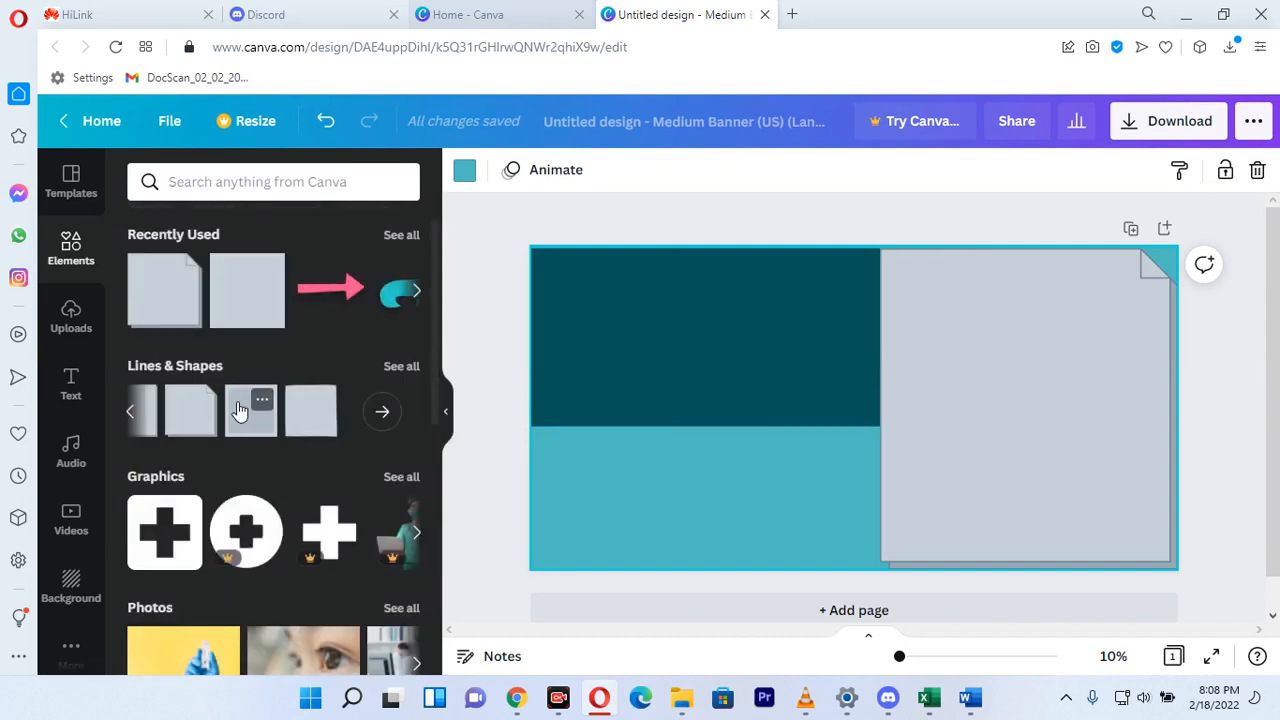
pyautogui.click(239, 410)
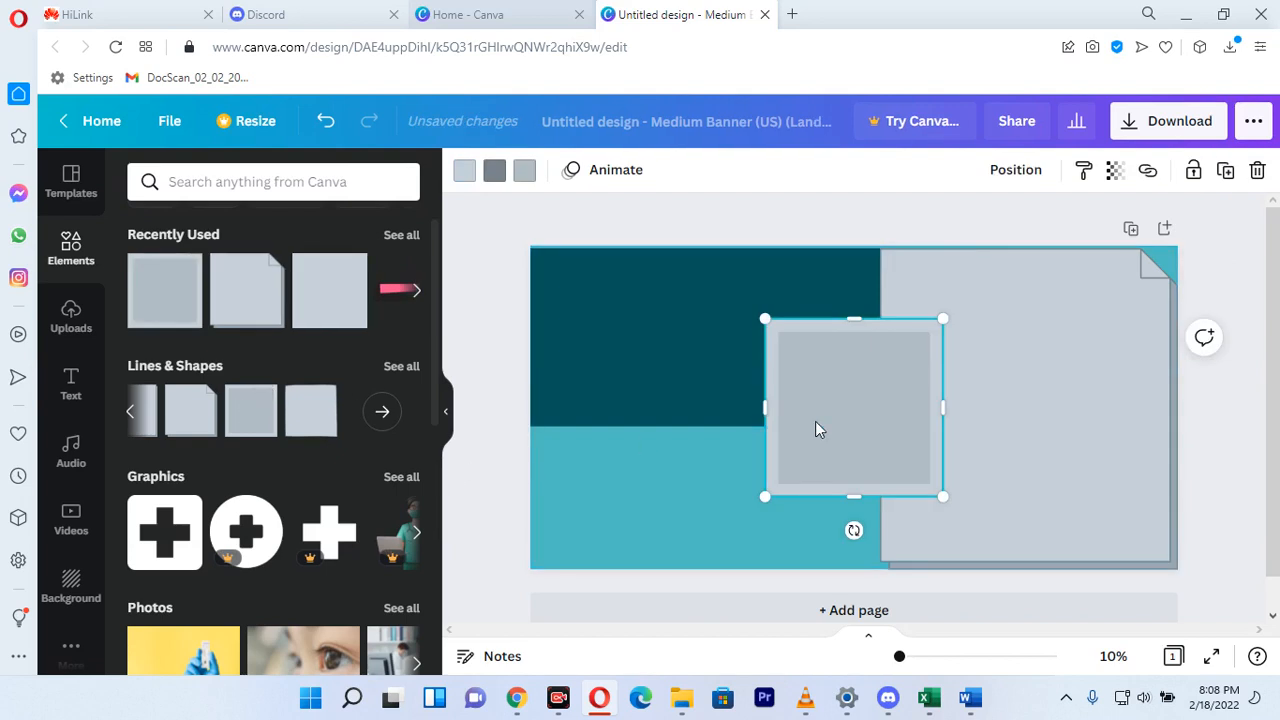
pyautogui.moveTo(747, 458); pyautogui.dragTo(635, 505)
pyautogui.moveTo(771, 493); pyautogui.dragTo(885, 511)
pyautogui.moveTo(590, 491); pyautogui.dragTo(519, 494)
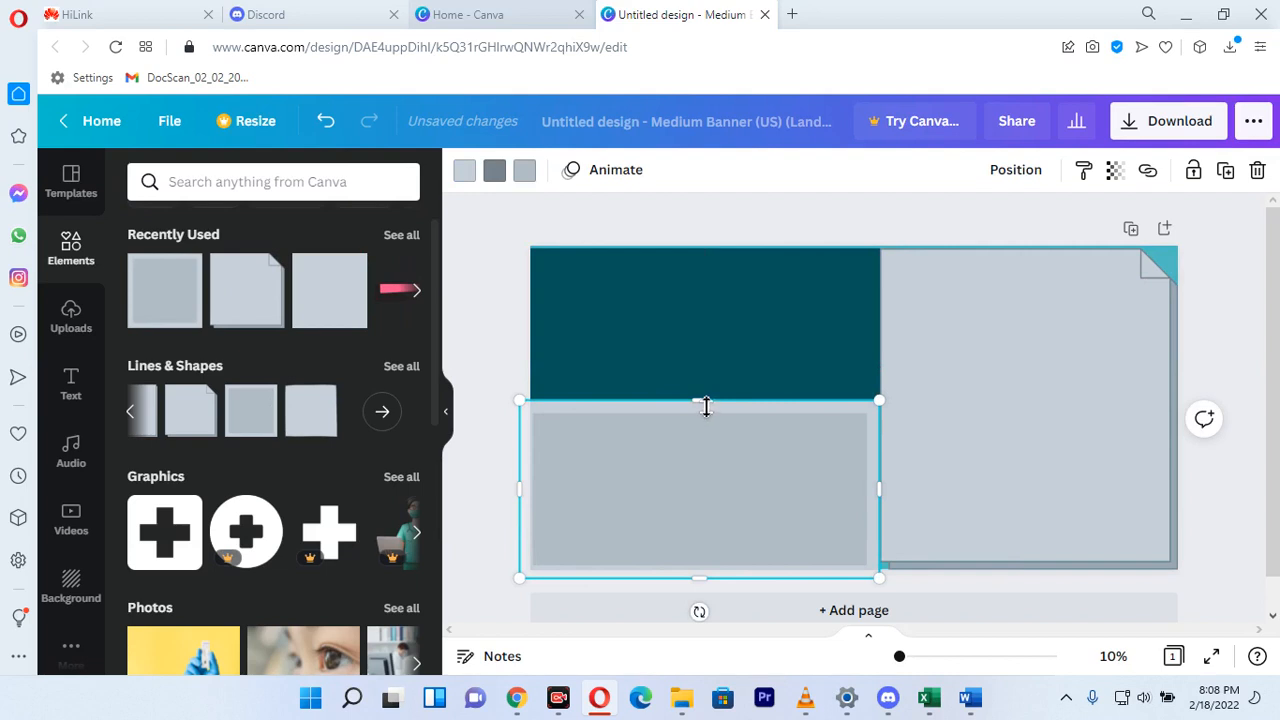
pyautogui.moveTo(708, 413); pyautogui.dragTo(712, 433)
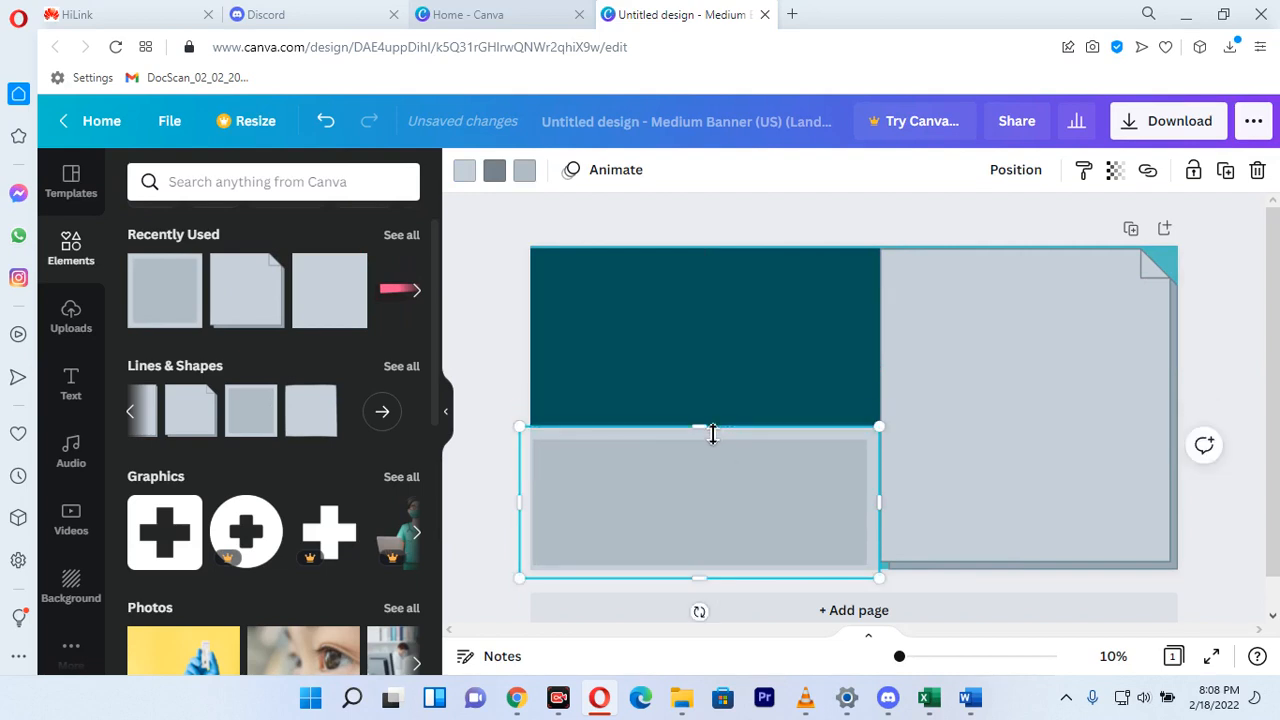
# - Recolor the folded-corner page shape with a light purple outline and a light cyan fill
pyautogui.click(1010, 366)
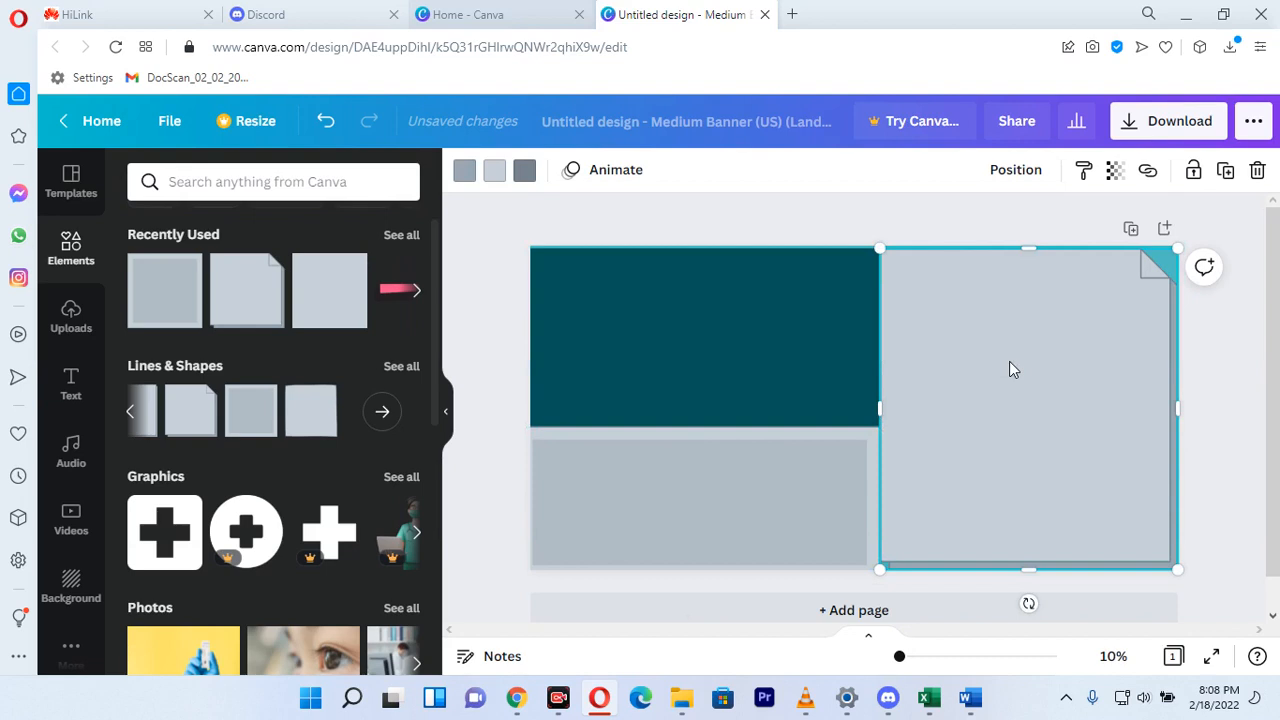
pyautogui.click(519, 180)
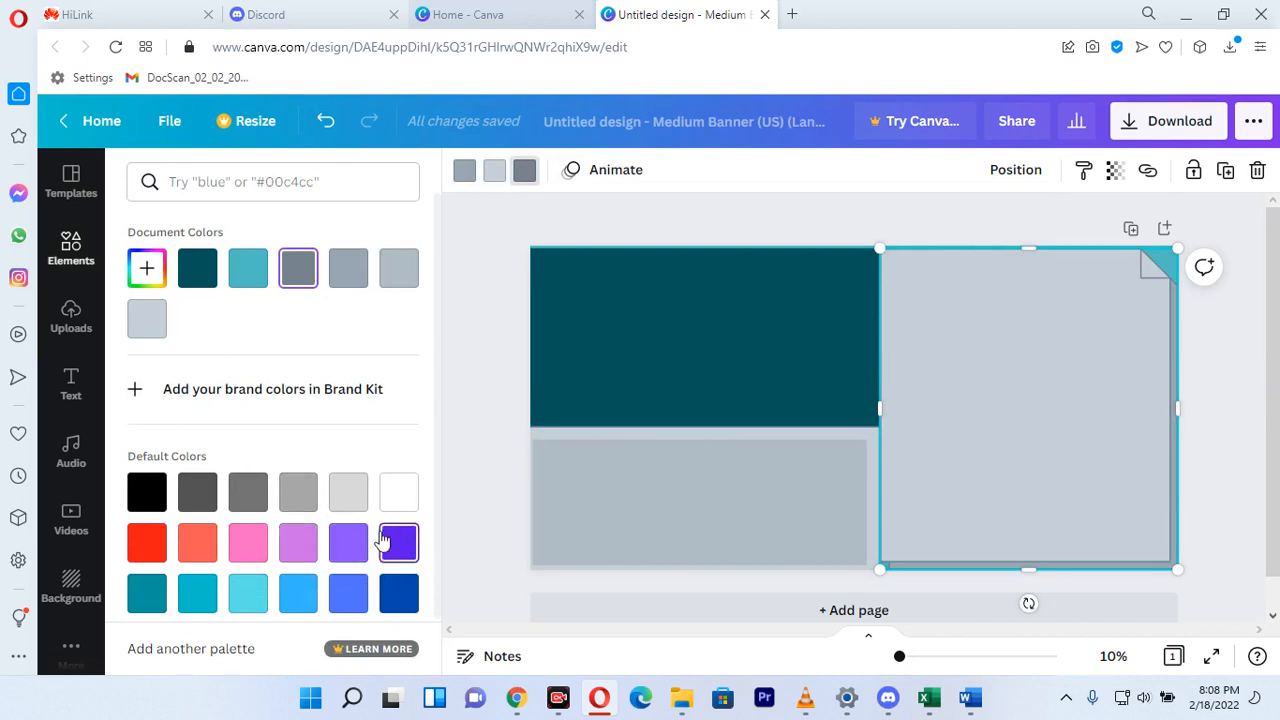
pyautogui.click(349, 540)
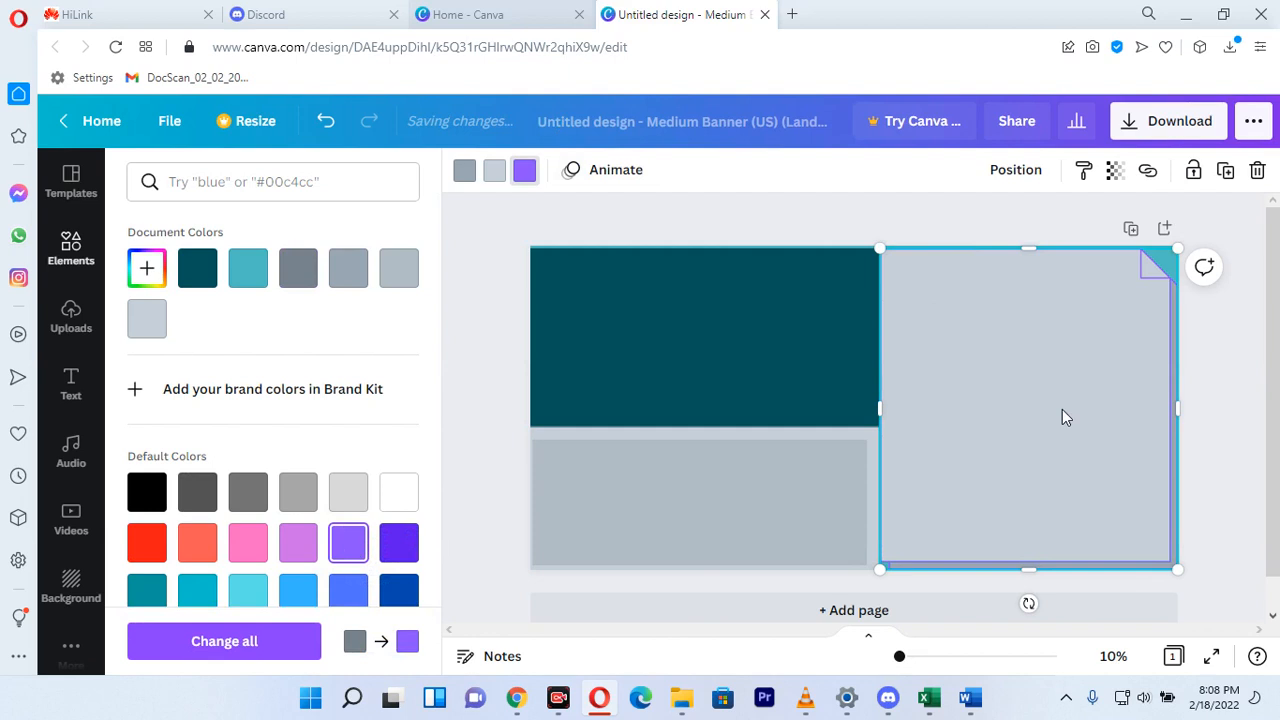
pyautogui.click(492, 174)
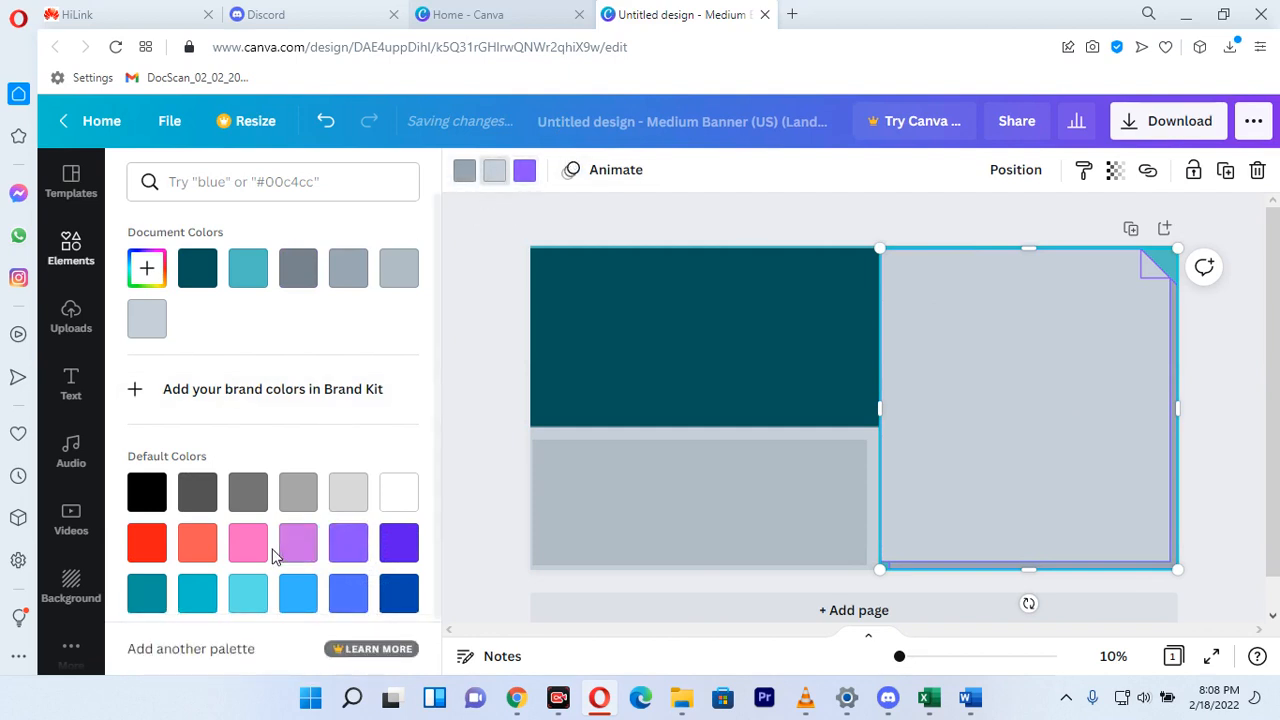
pyautogui.click(250, 598)
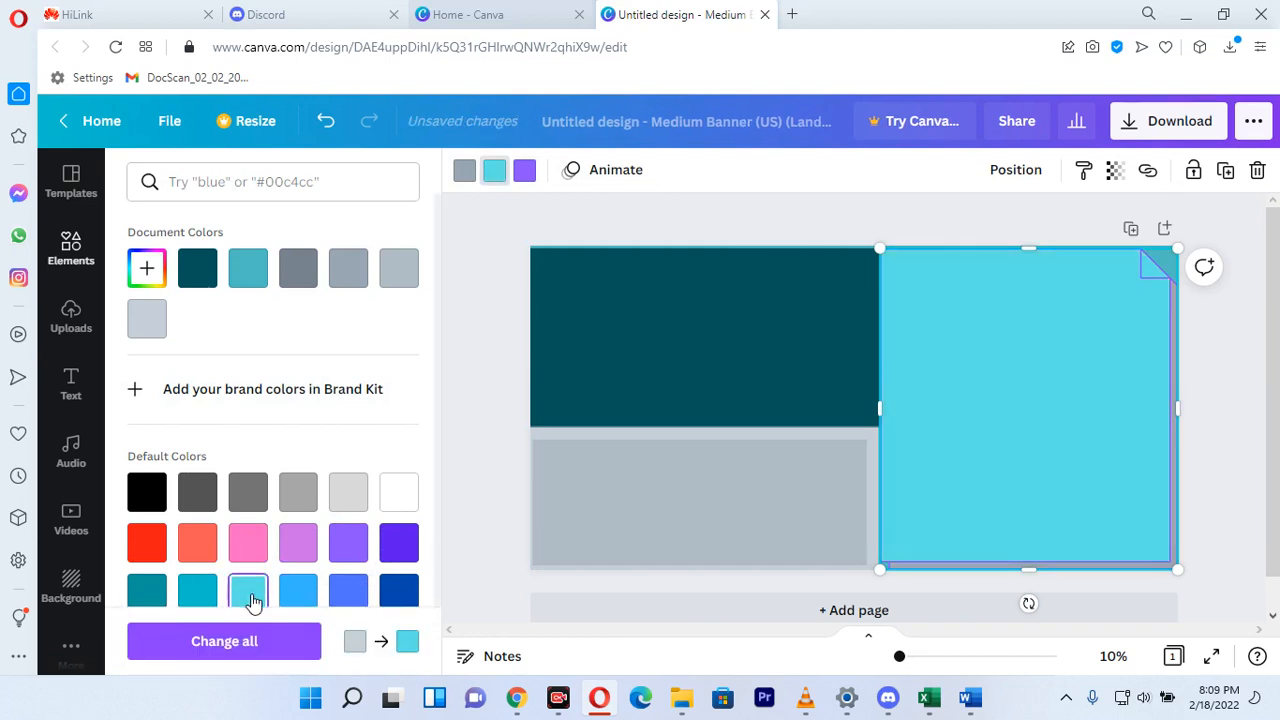
# - Recolor the lower-left framed shape with a violet frame, dark turquoise as its second color and a light gray inner area
pyautogui.click(626, 524)
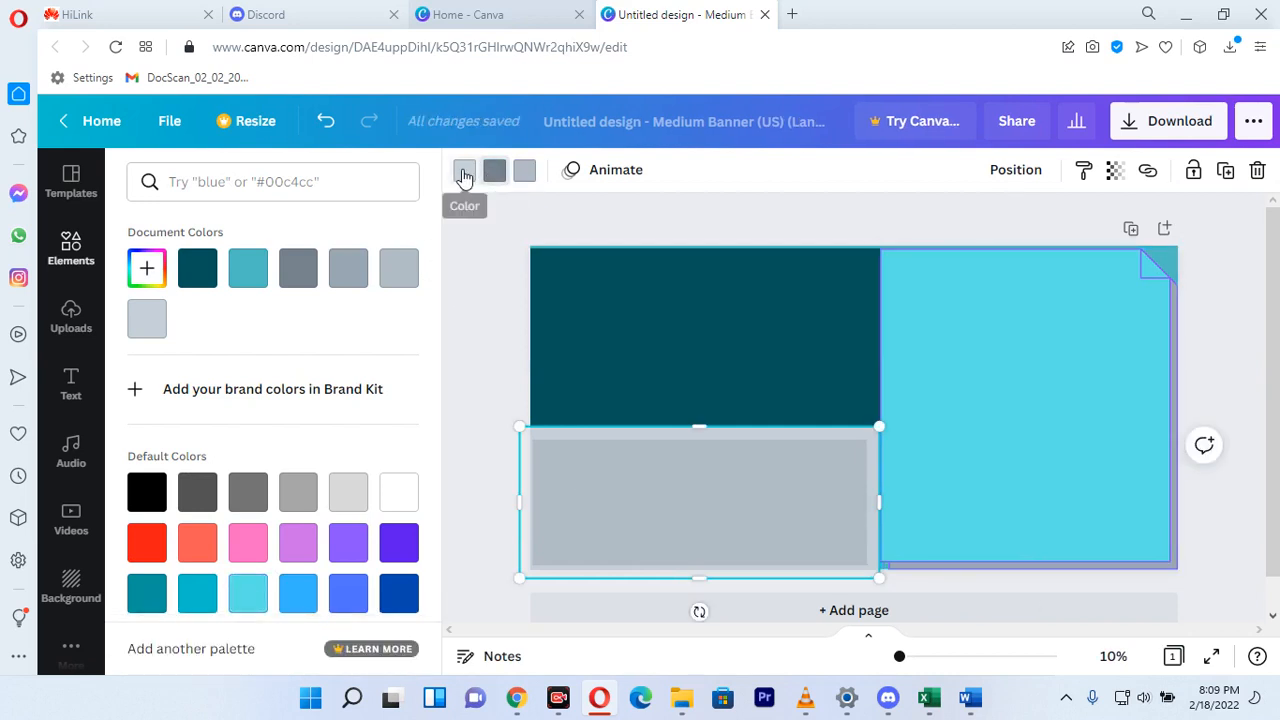
pyautogui.click(398, 550)
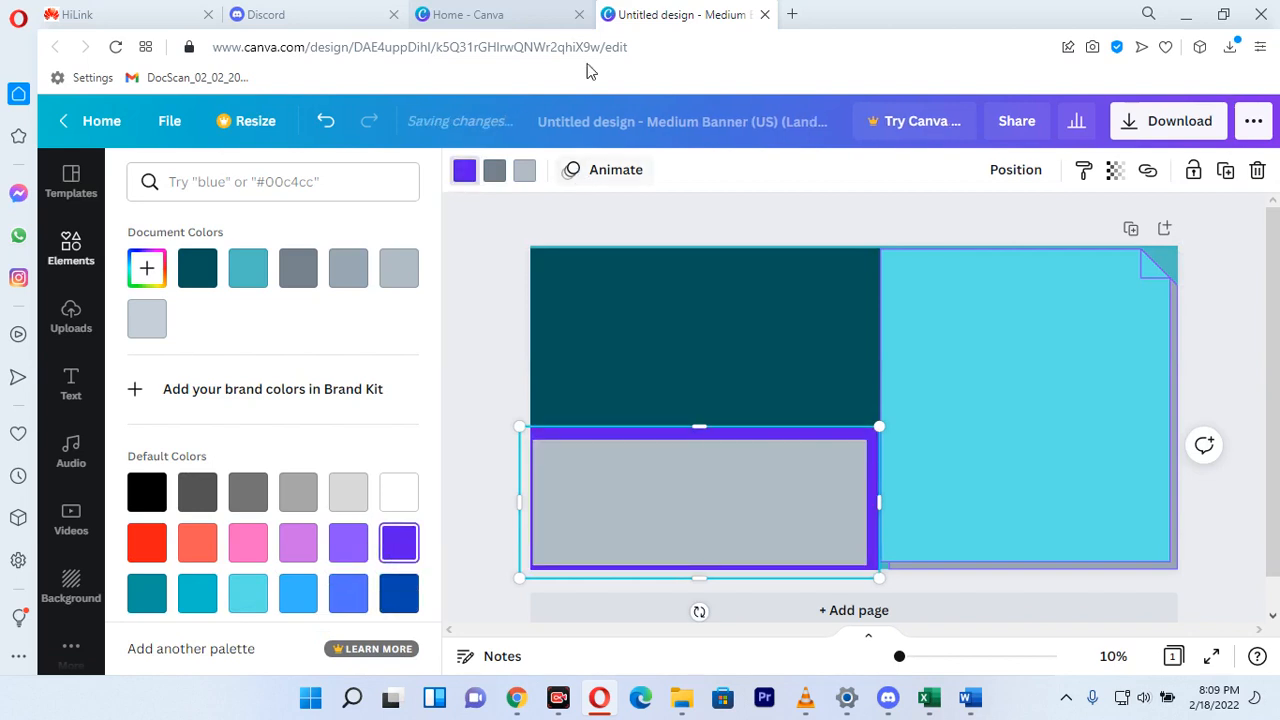
pyautogui.click(494, 170)
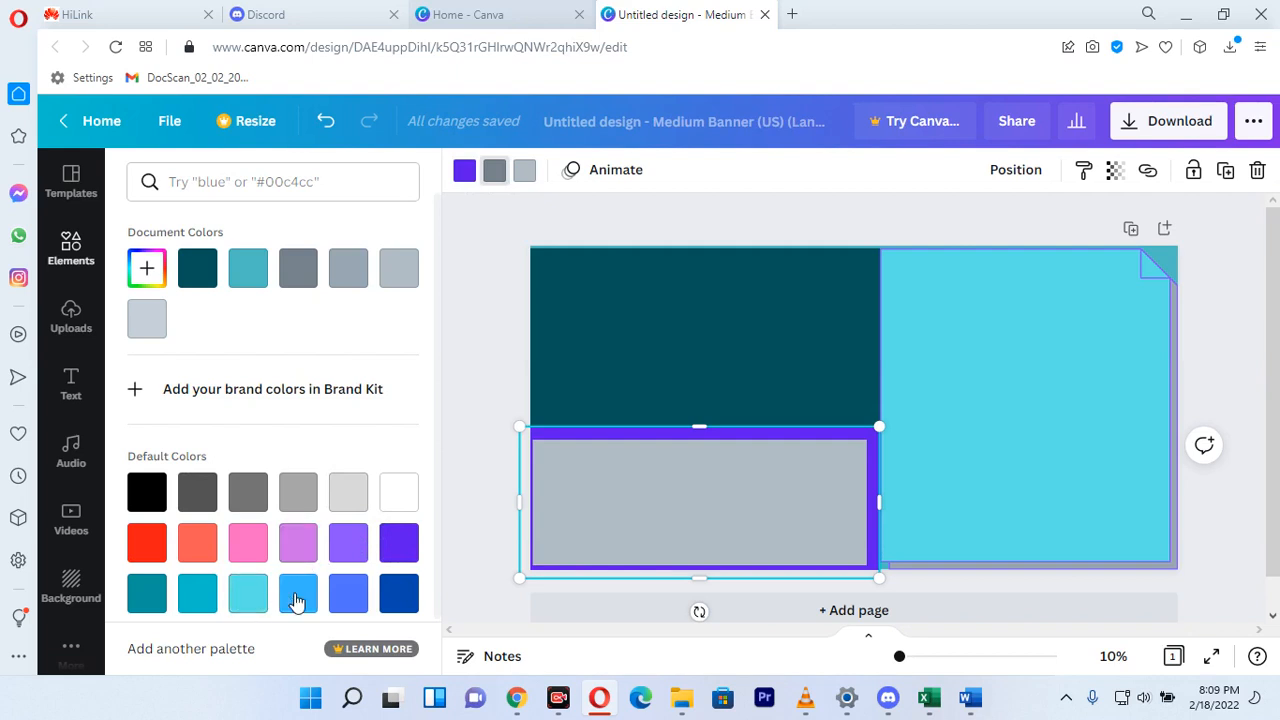
pyautogui.click(147, 594)
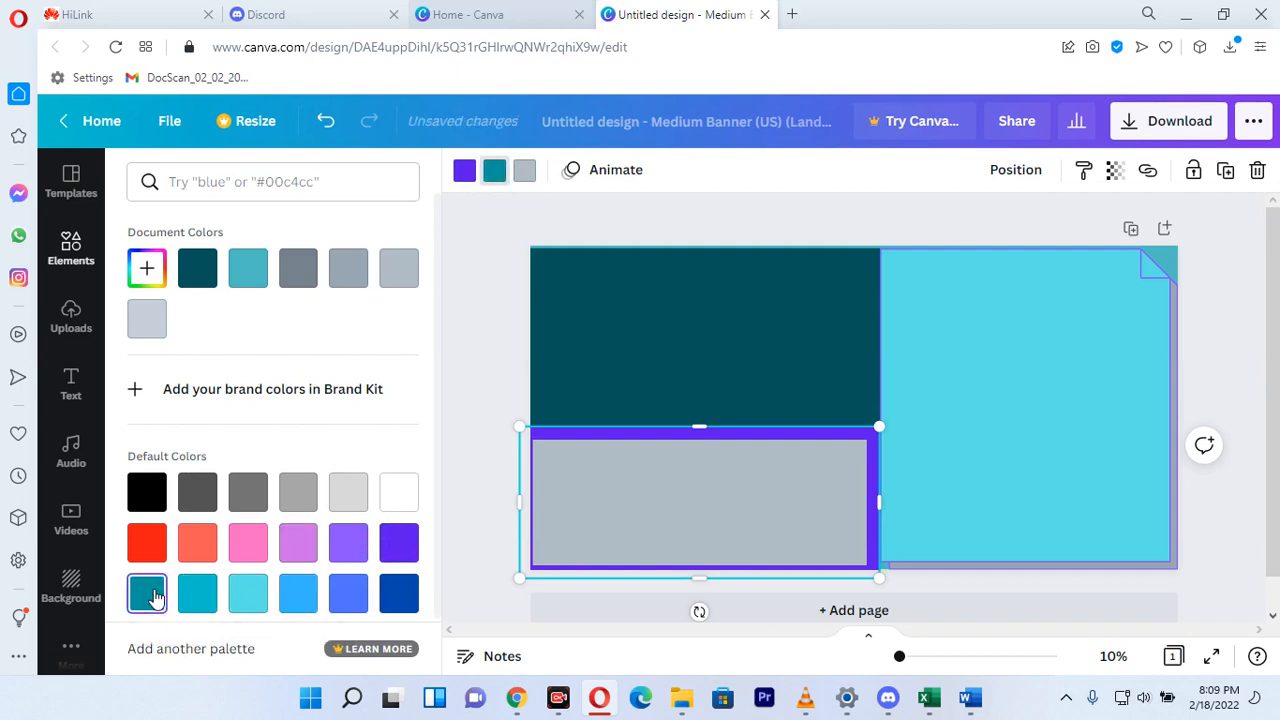
pyautogui.click(525, 175)
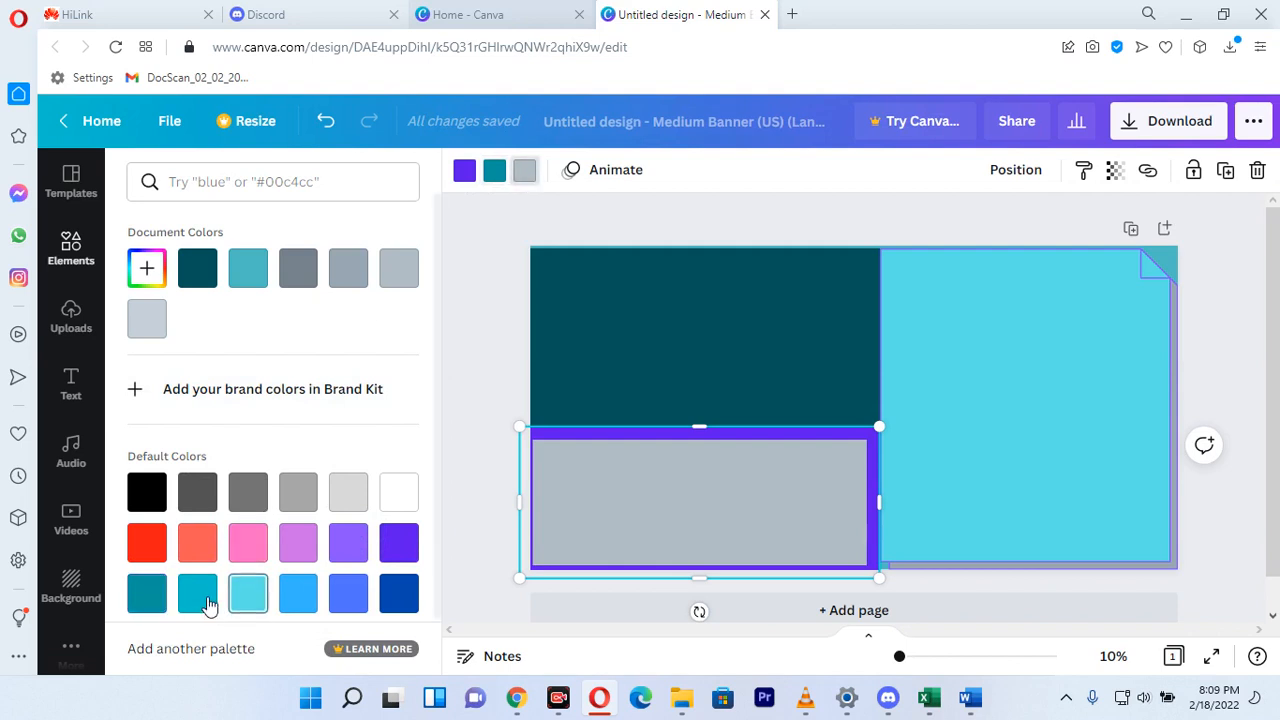
pyautogui.click(352, 502)
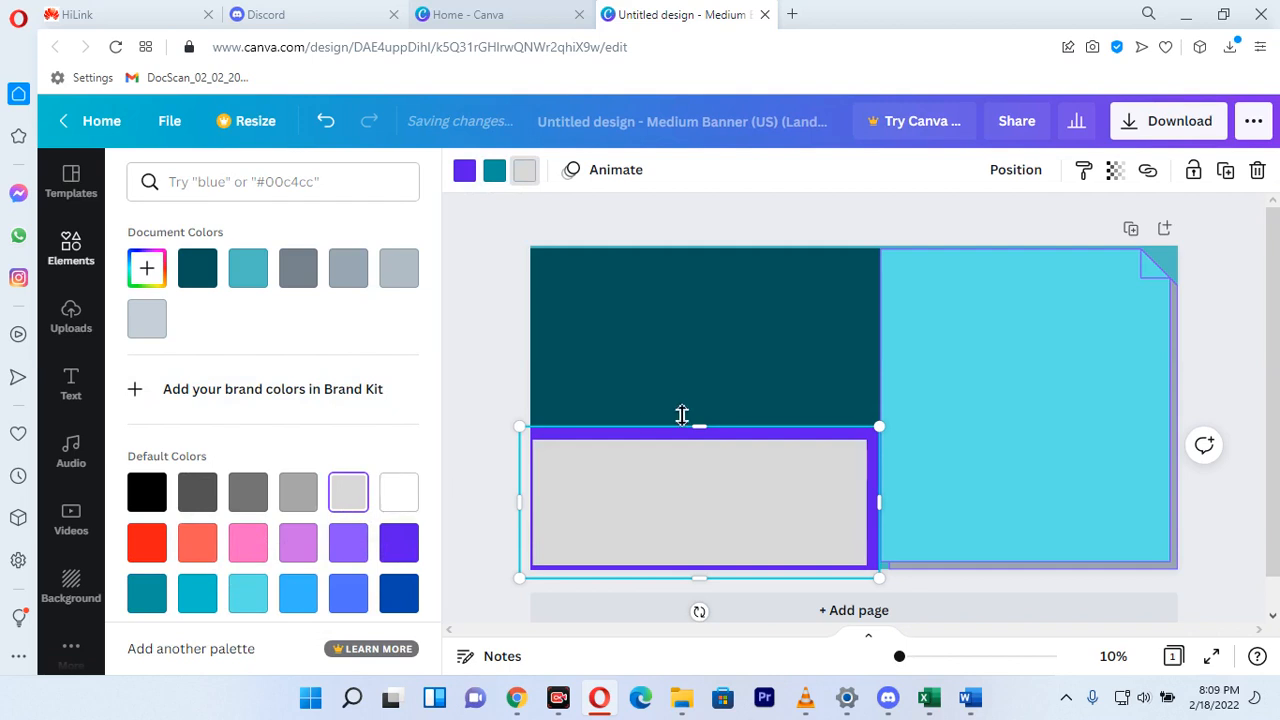
# - Change the upper-left rectangle's fill from the default colors to the medium turquoise blue
pyautogui.click(676, 355)
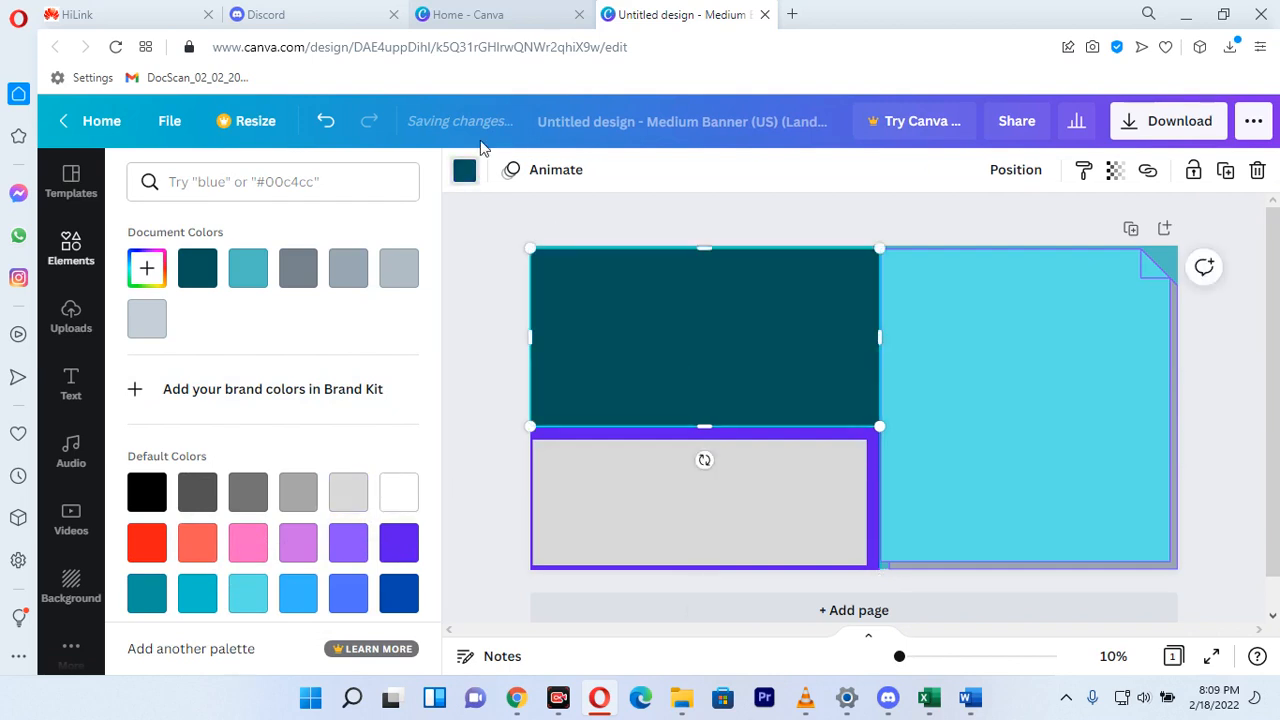
pyautogui.click(465, 169)
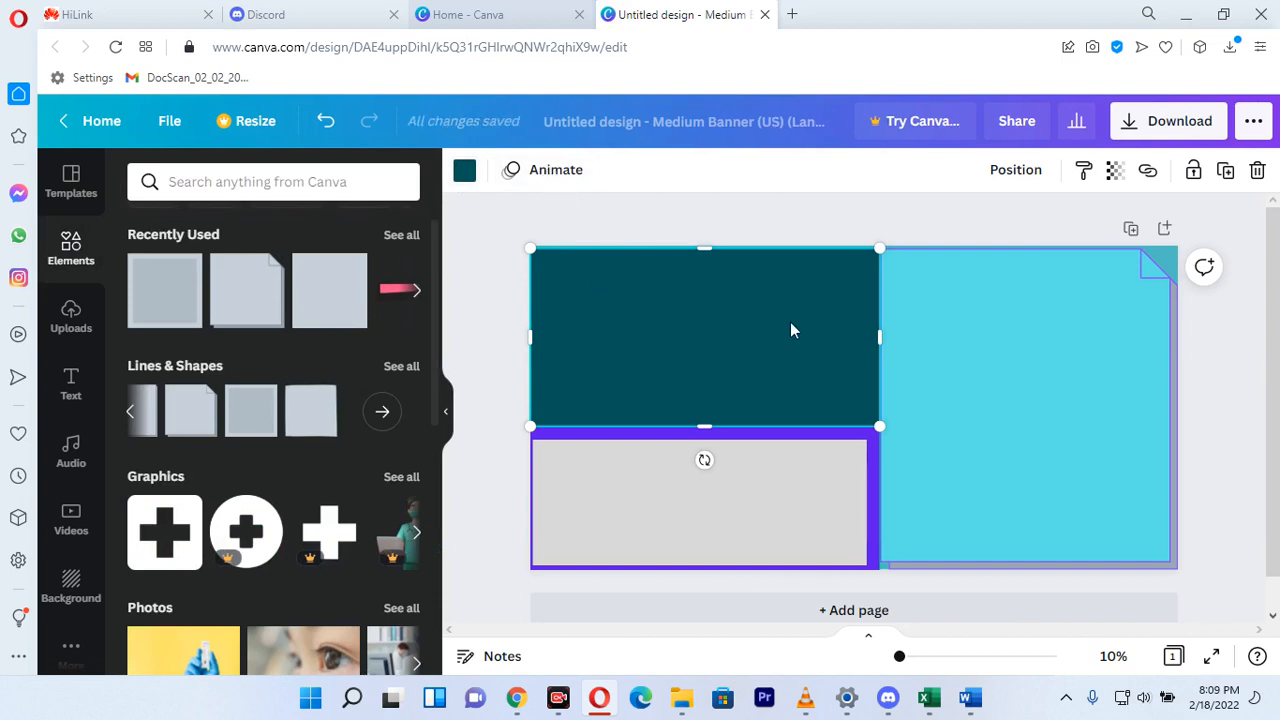
pyautogui.click(914, 317)
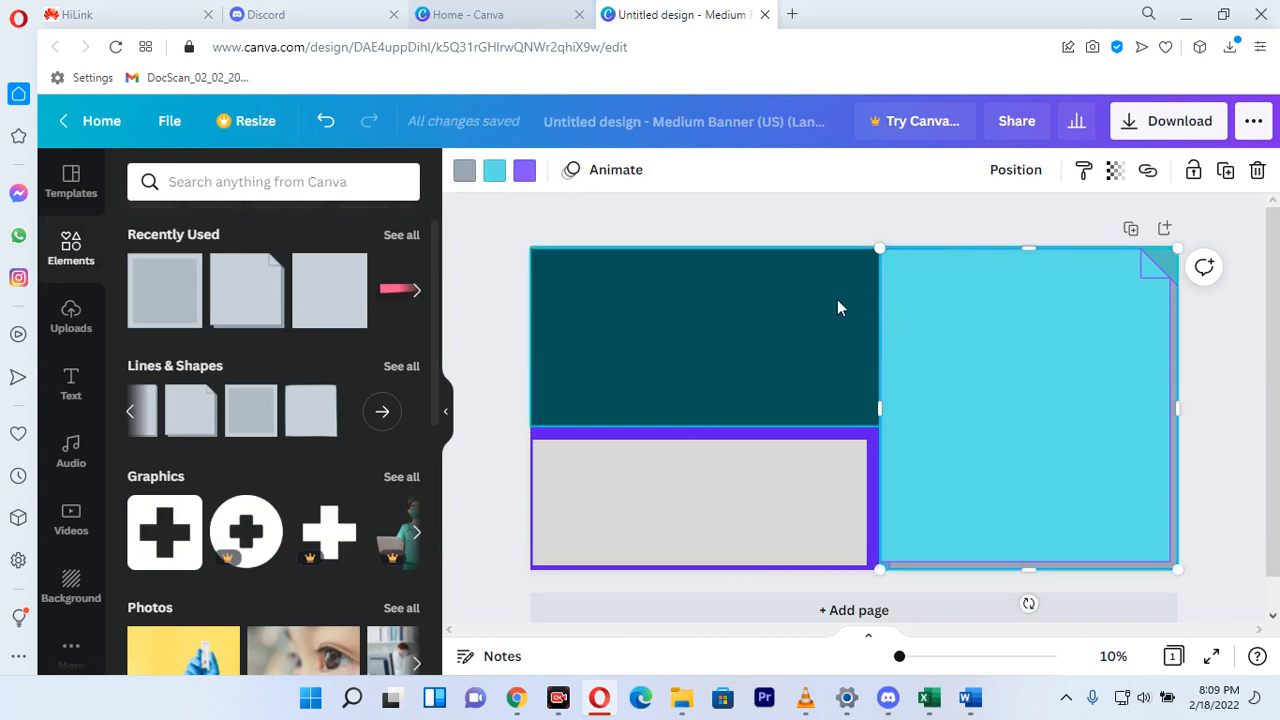
pyautogui.click(809, 291)
pyautogui.click(466, 170)
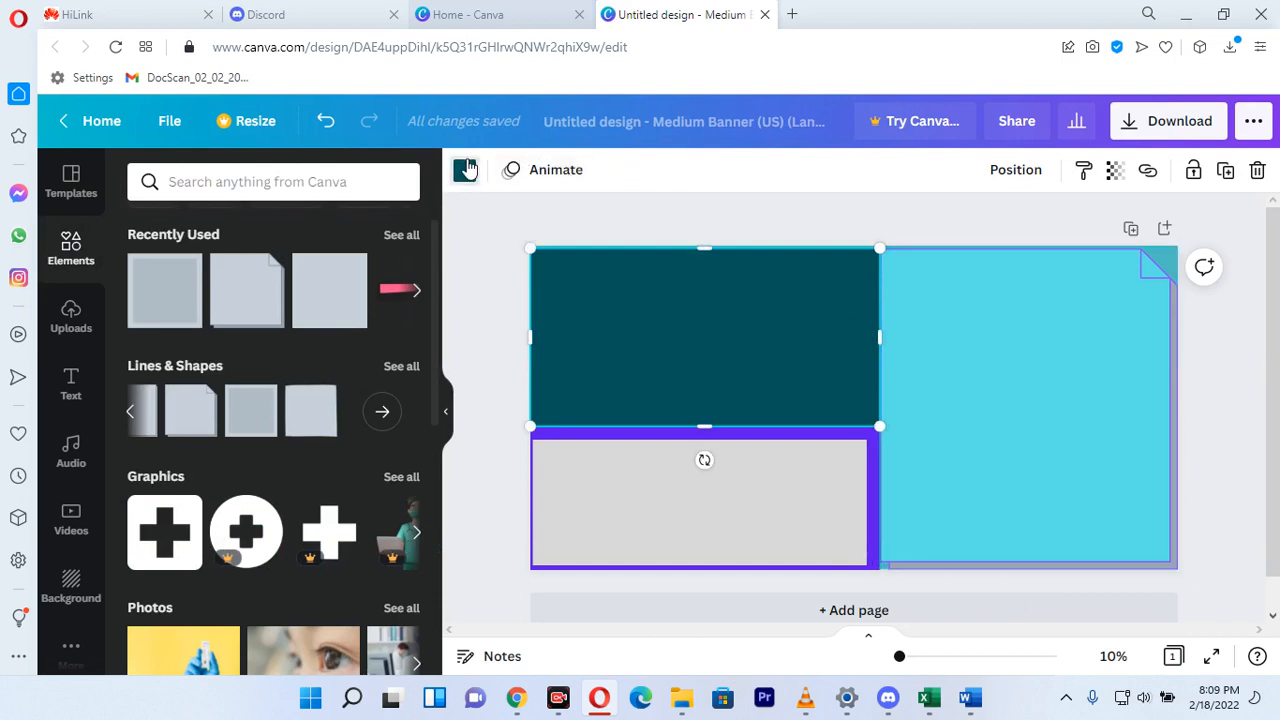
pyautogui.click(249, 591)
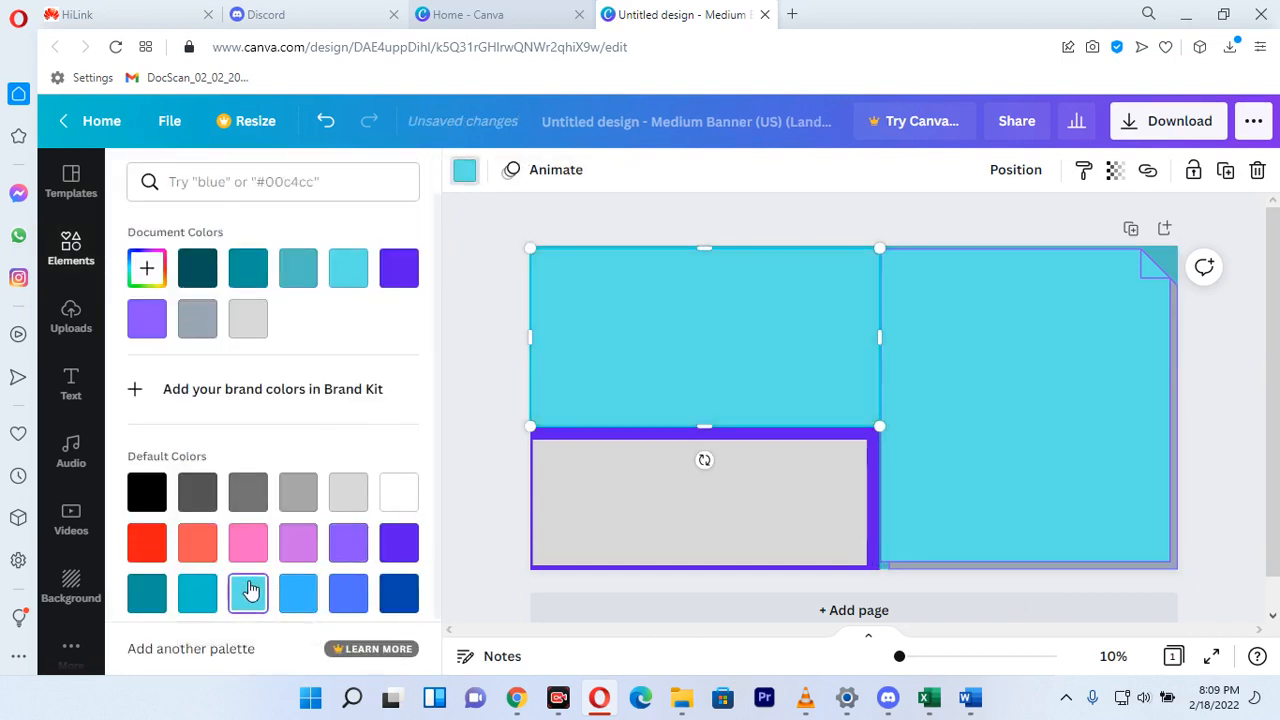
pyautogui.click(197, 593)
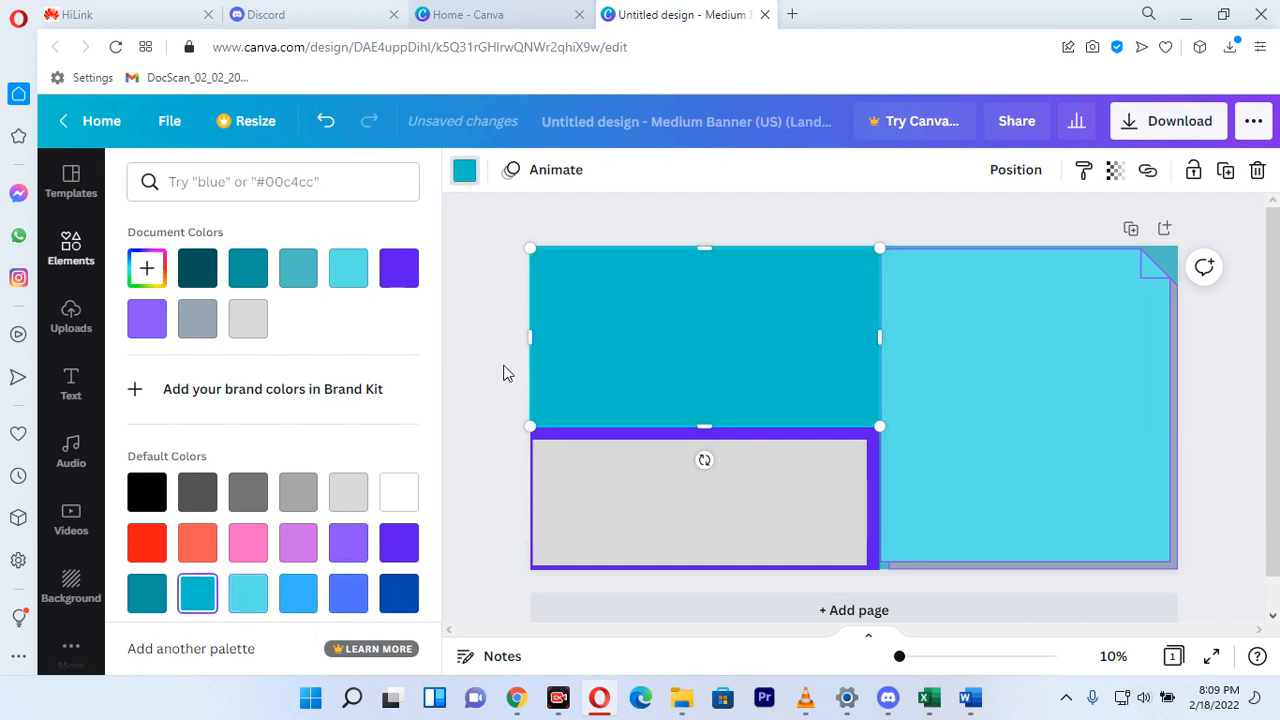
pyautogui.click(1081, 343)
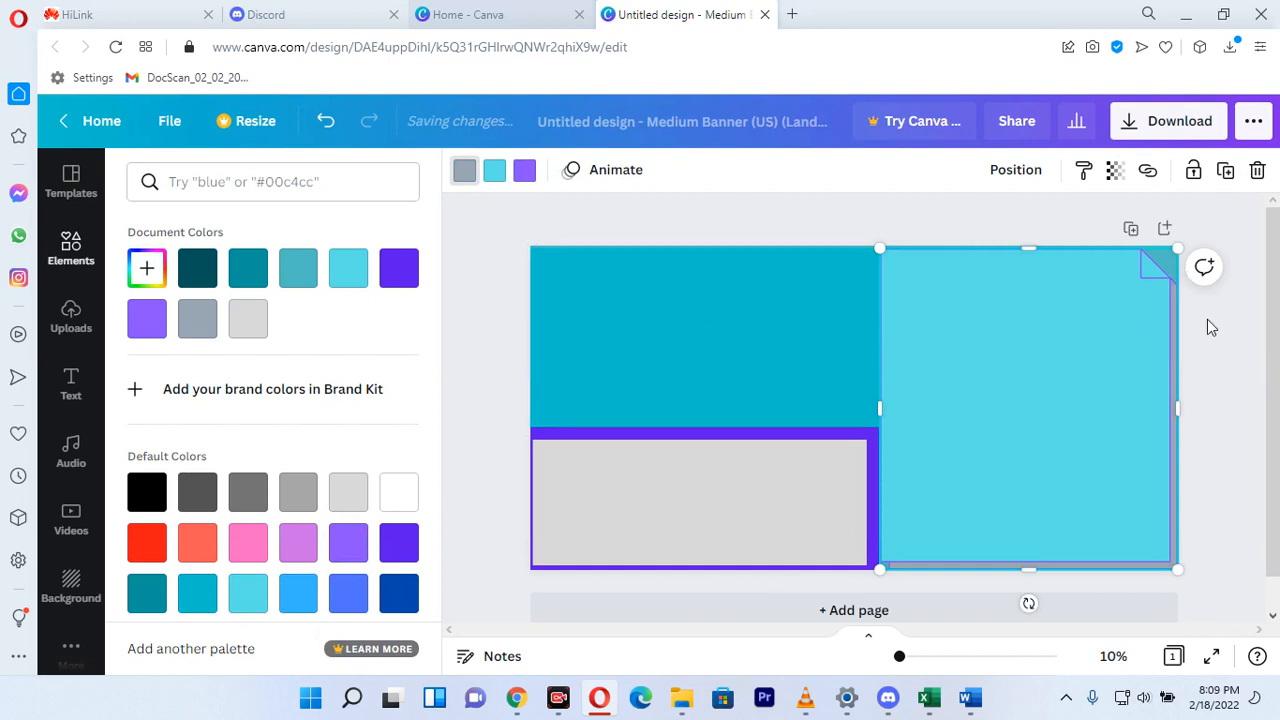
pyautogui.moveTo(1277, 297); pyautogui.dragTo(1277, 329)
pyautogui.click(842, 422)
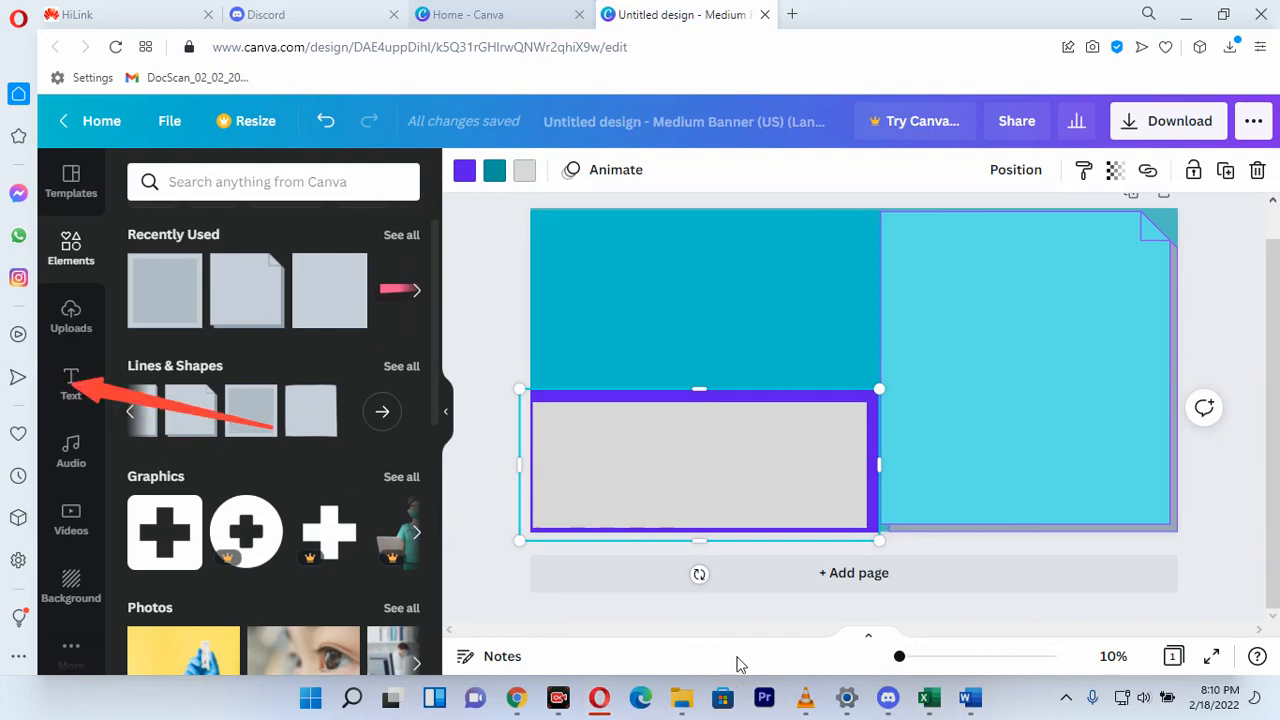
# - Reload the design page to restore the connection and open the text options
pyautogui.click(71, 398)
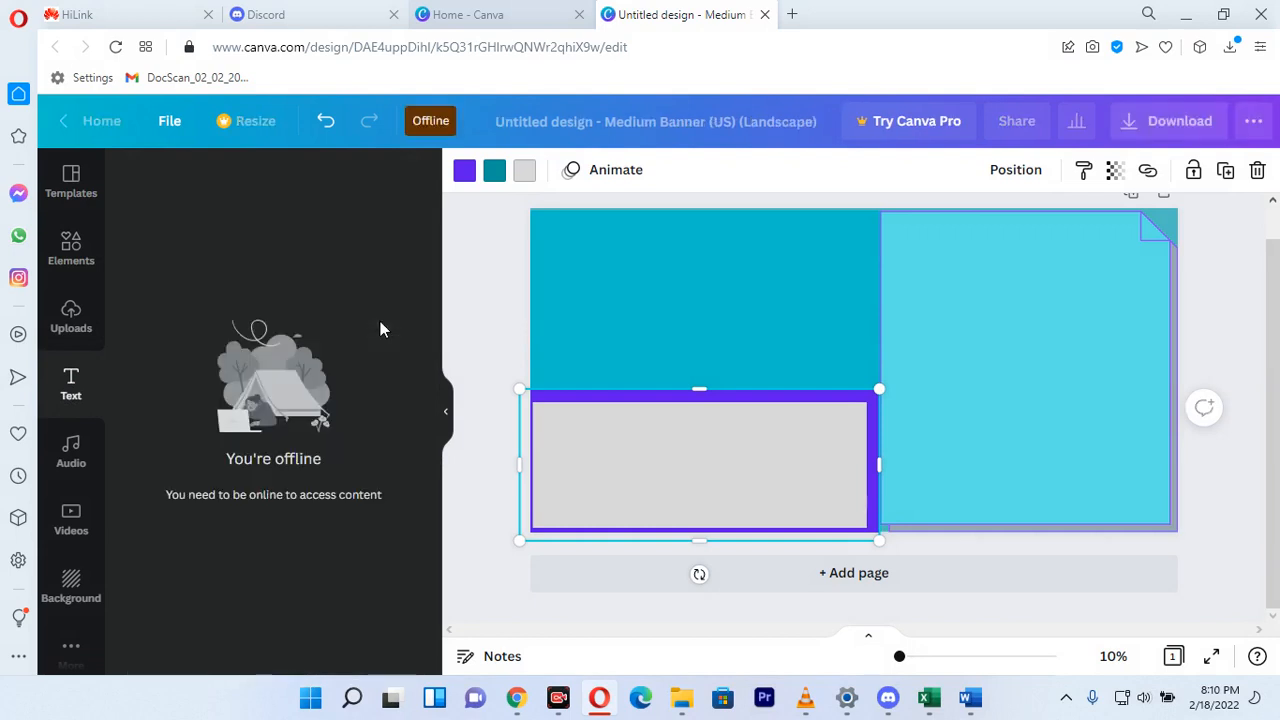
pyautogui.click(116, 48)
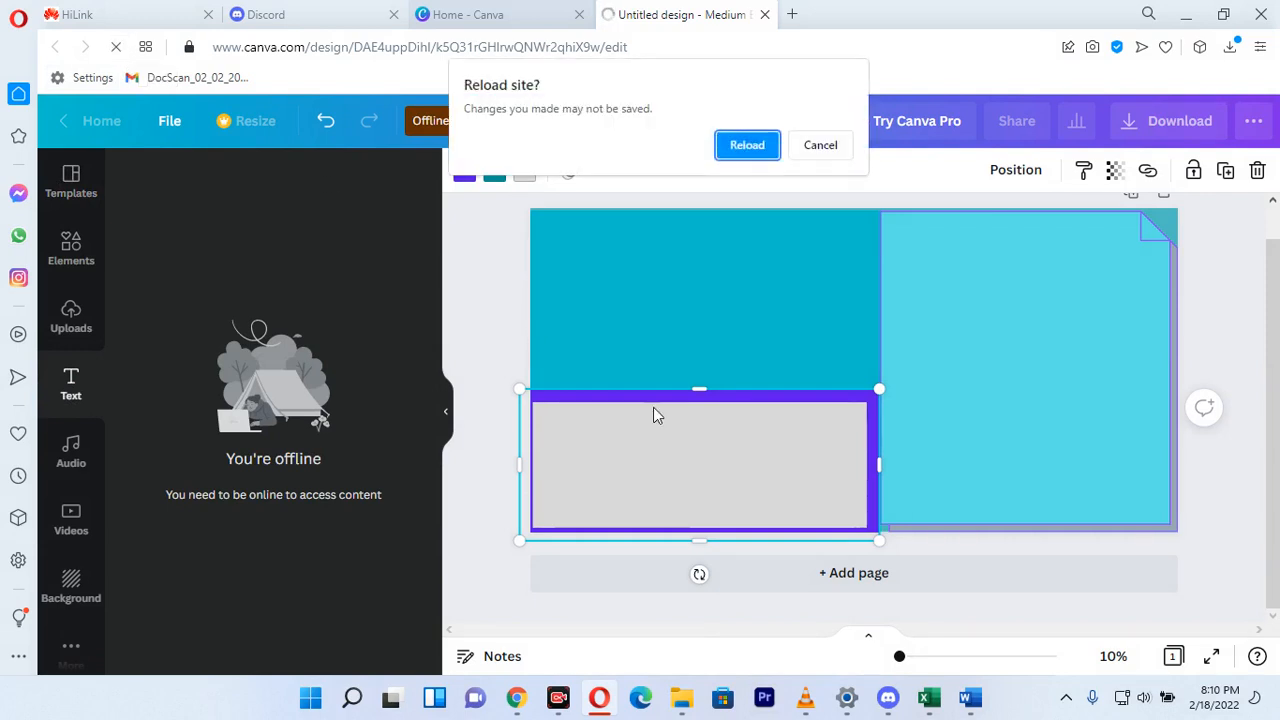
pyautogui.click(750, 147)
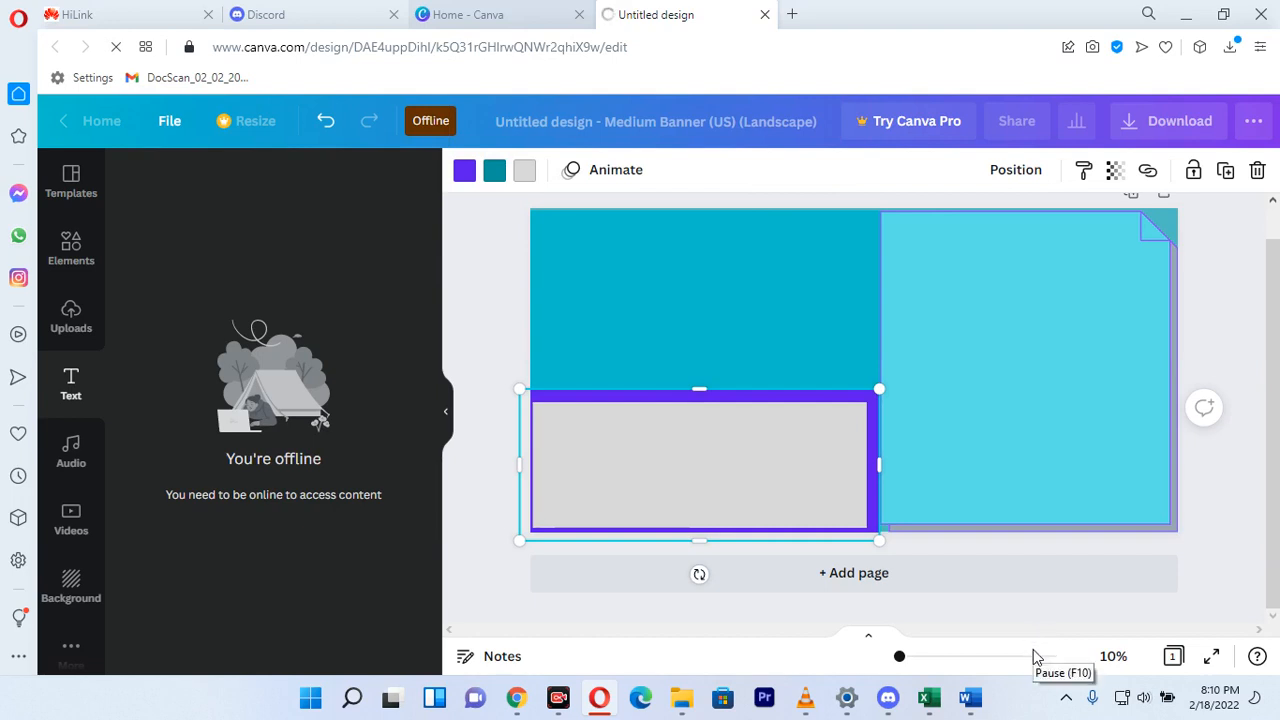
pyautogui.click(72, 390)
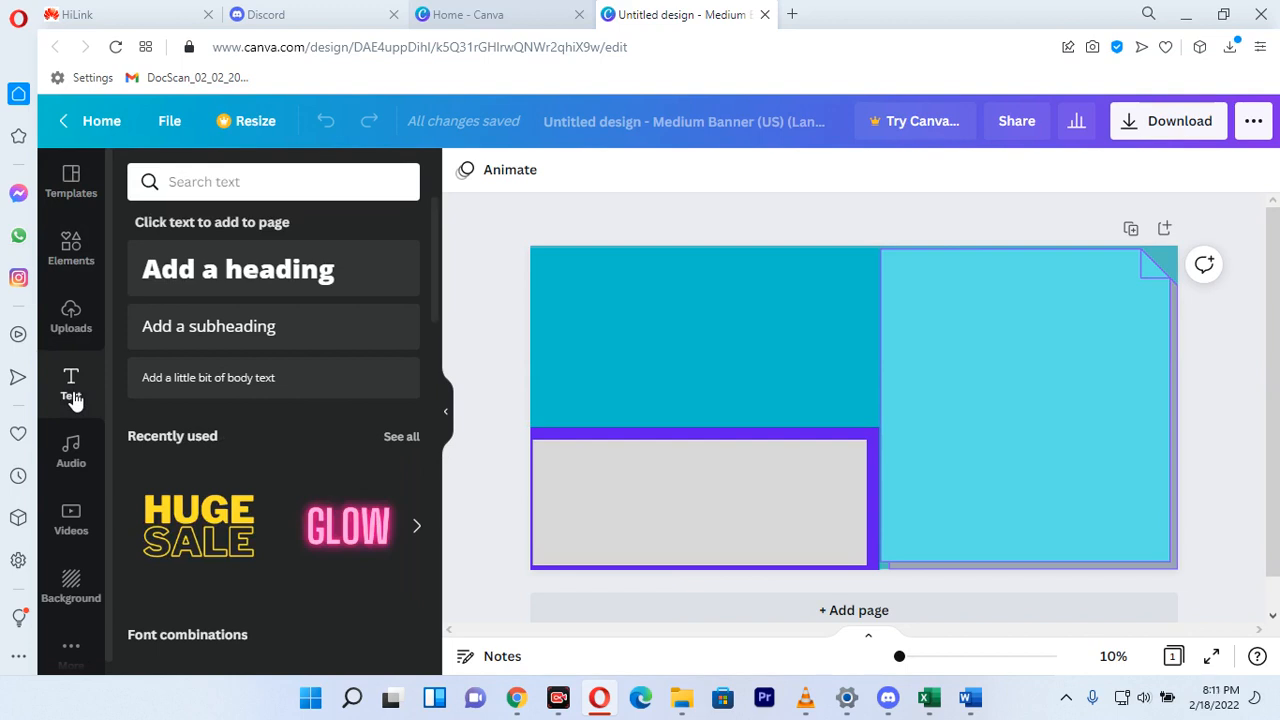
# - Add the HUGE SALE text design to the upper-left rectangle and remove its SALE line
pyautogui.click(188, 568)
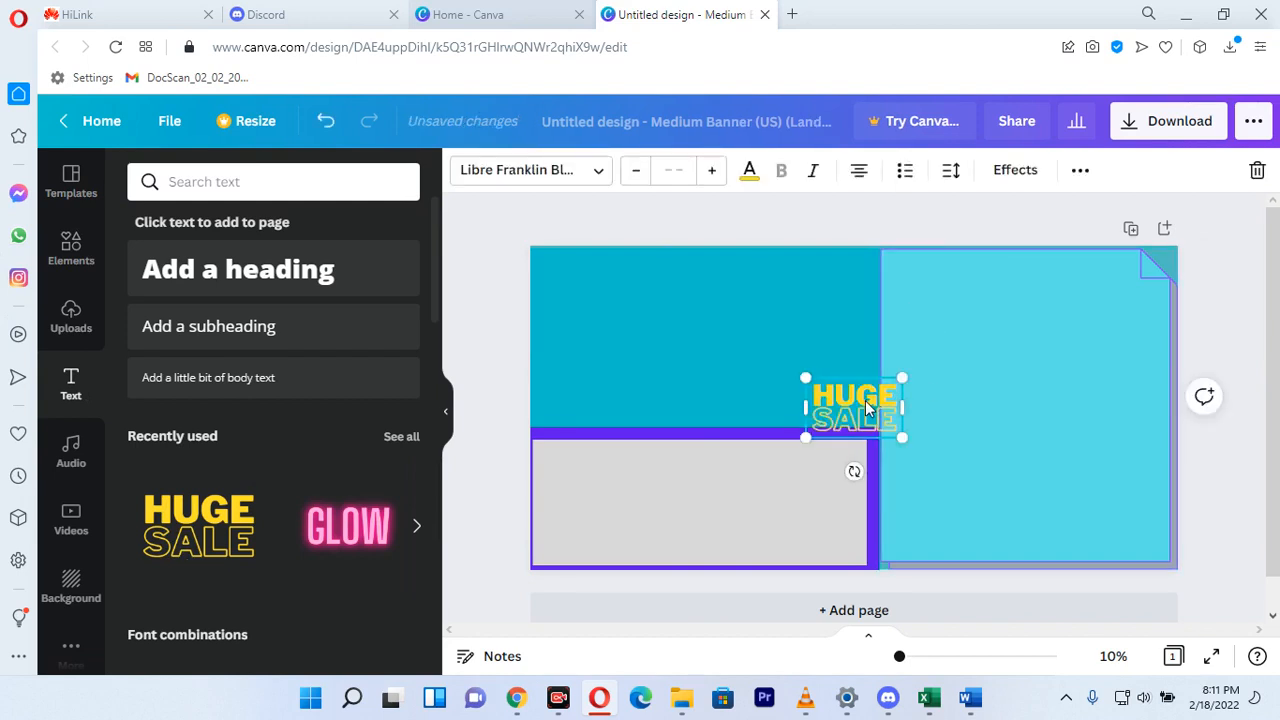
pyautogui.moveTo(866, 405); pyautogui.dragTo(640, 300)
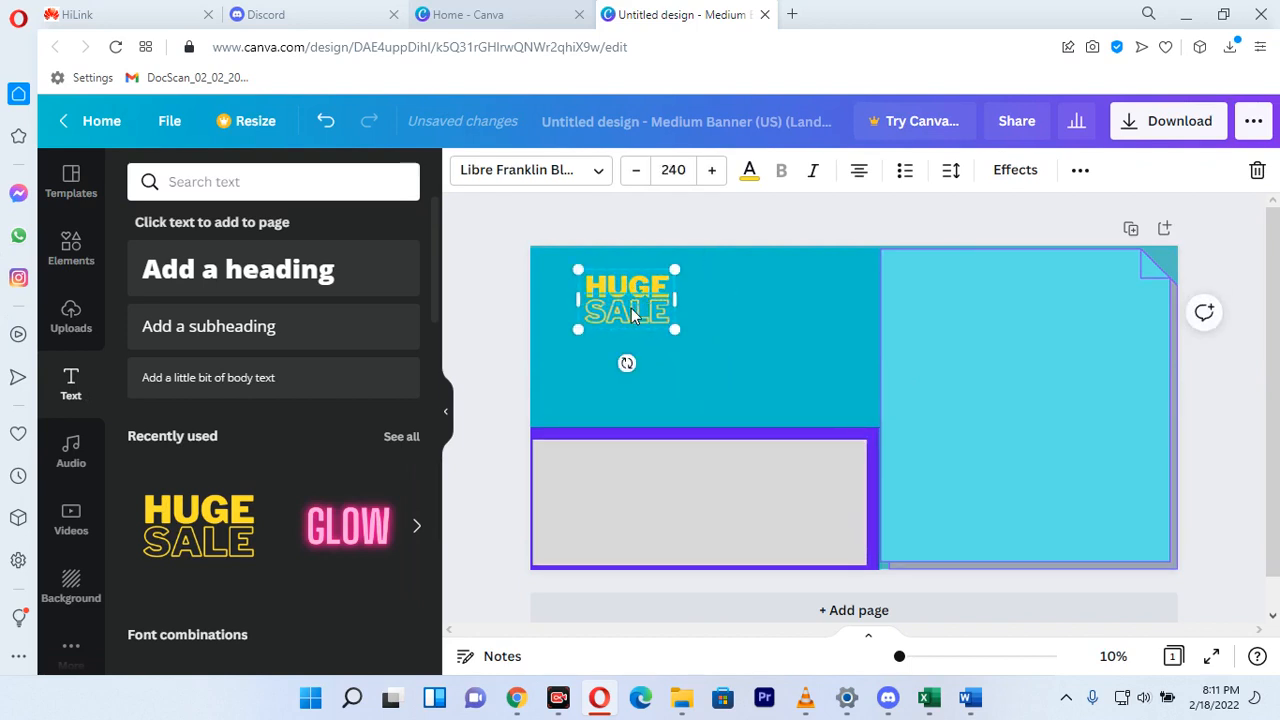
pyautogui.hotkey('ctrl', 'z')
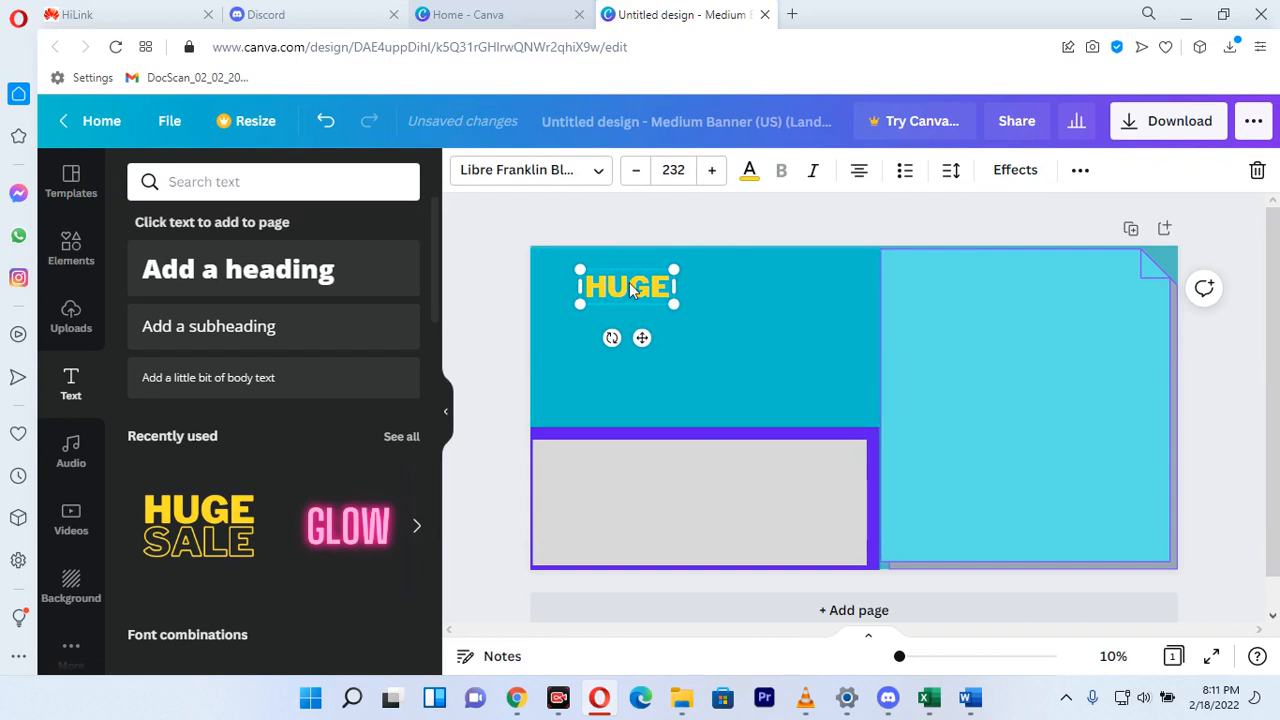
# - Replace the word HUGE with GREAT OFFER and widen the text box to fit it on one line
pyautogui.doubleClick(631, 289)
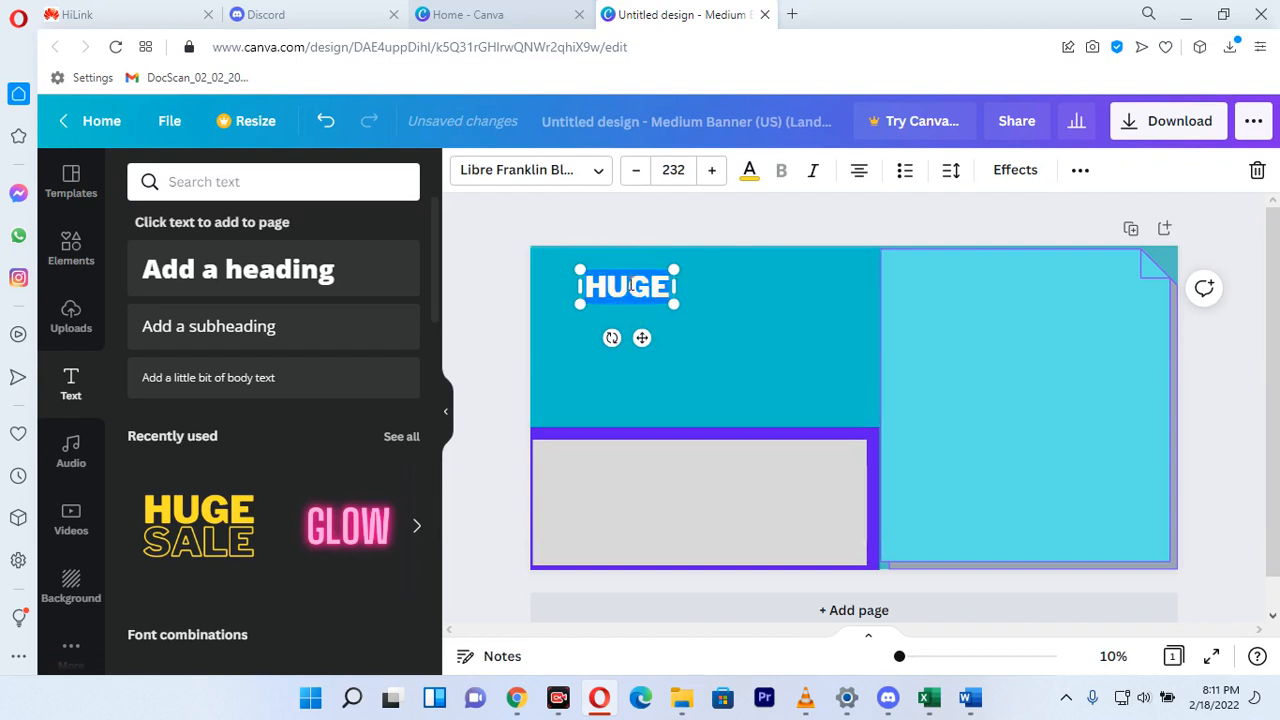
pyautogui.write('G')
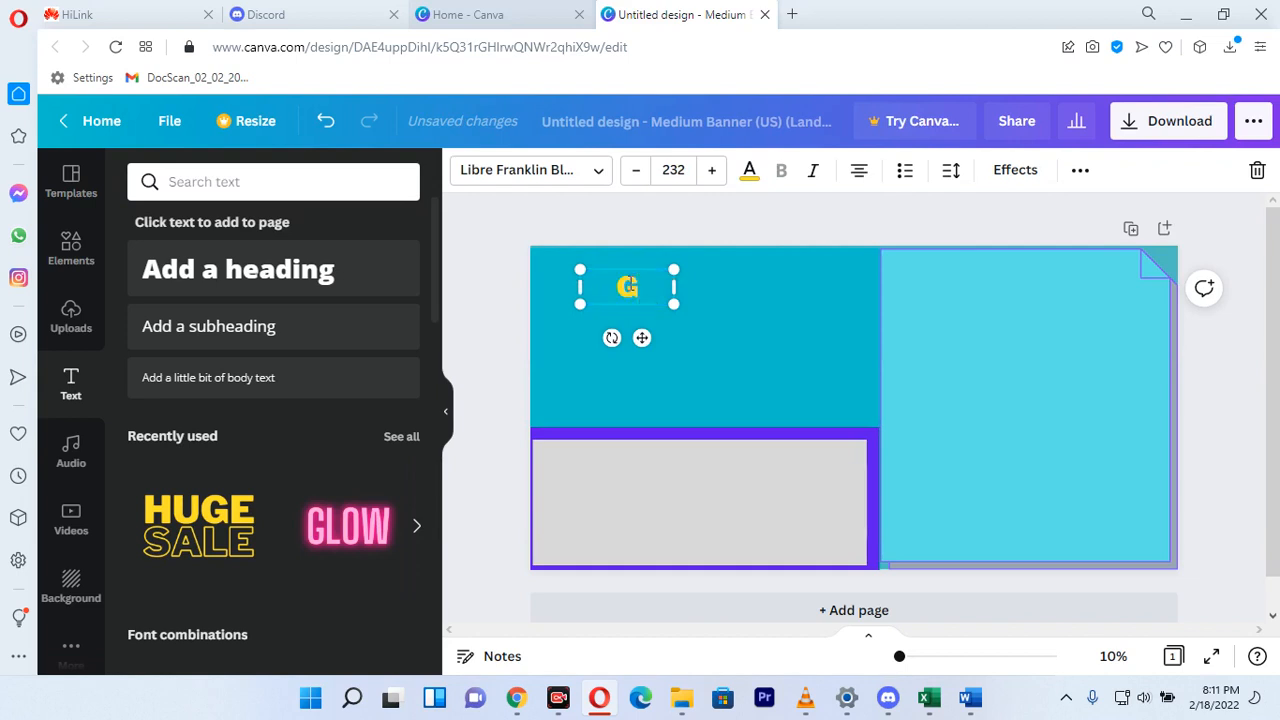
pyautogui.write('REAT OFFER')
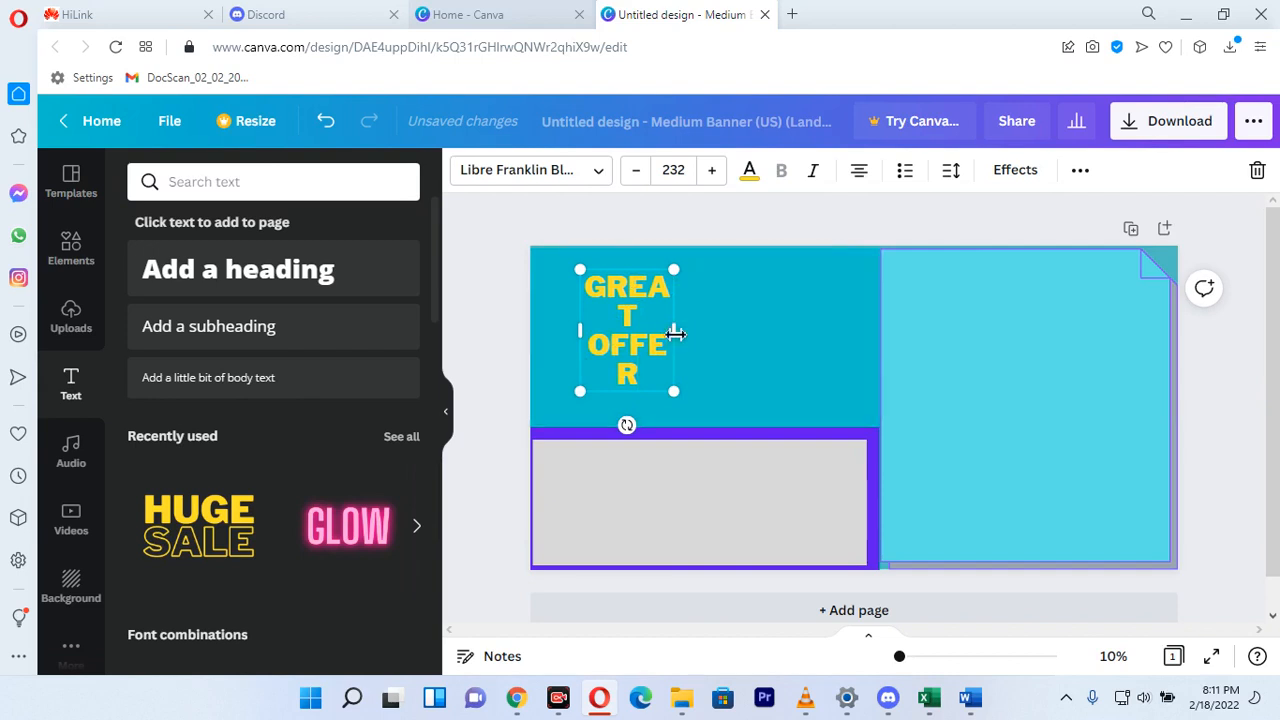
pyautogui.moveTo(676, 334); pyautogui.dragTo(816, 338)
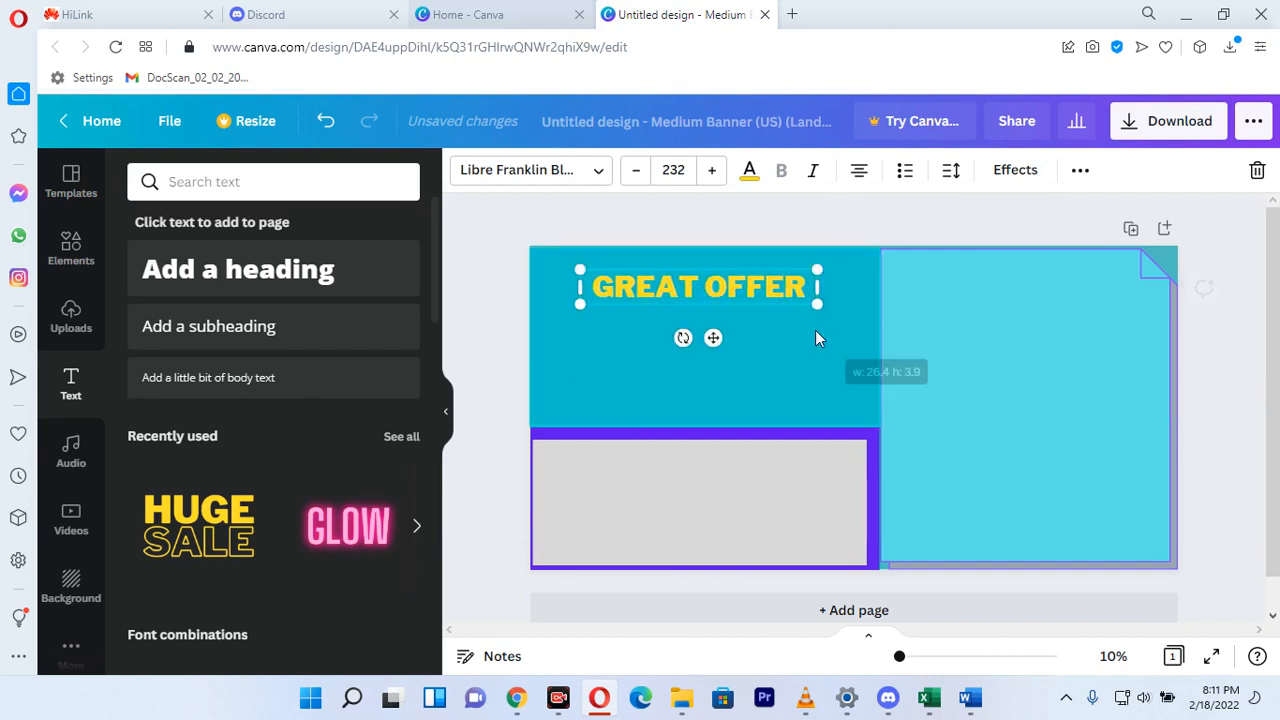
pyautogui.hotkey('shift', 'Left')
pyautogui.hotkey('shift', 'Left')
pyautogui.hotkey('shift', 'Left')
pyautogui.hotkey('shift', 'Left')
pyautogui.hotkey('shift', 'Left')
pyautogui.hotkey('shift', 'Left')
pyautogui.hotkey('shift', 'Left')
pyautogui.hotkey('shift', 'Left')
pyautogui.hotkey('shift', 'Left')
pyautogui.hotkey('shift', 'Left')
pyautogui.hotkey('shift', 'Left')
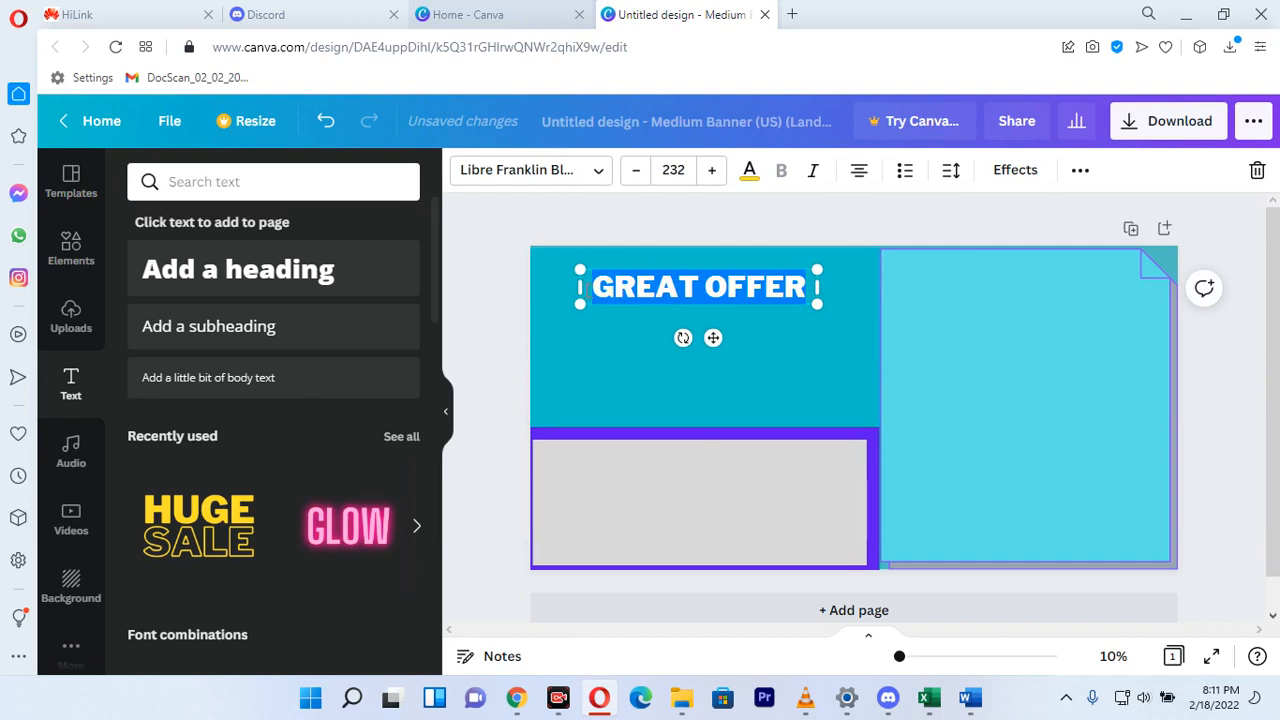
pyautogui.write('!')
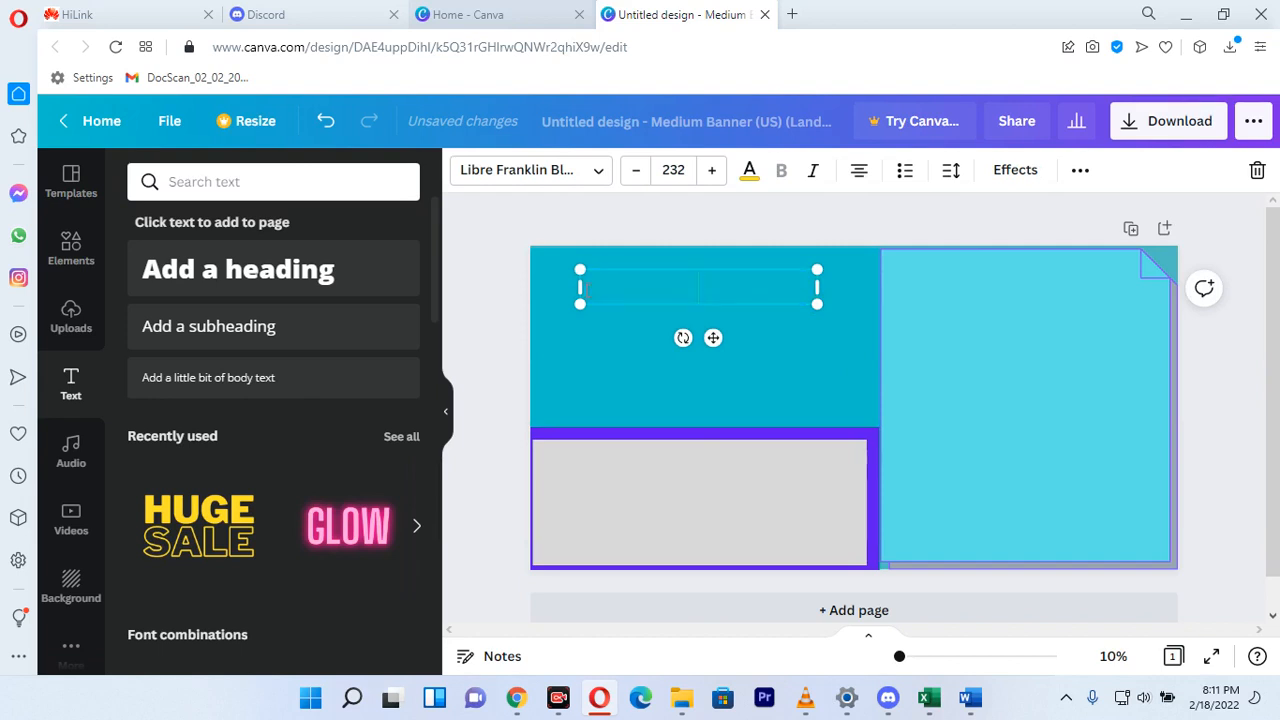
pyautogui.hotkey('ctrl', 'z')
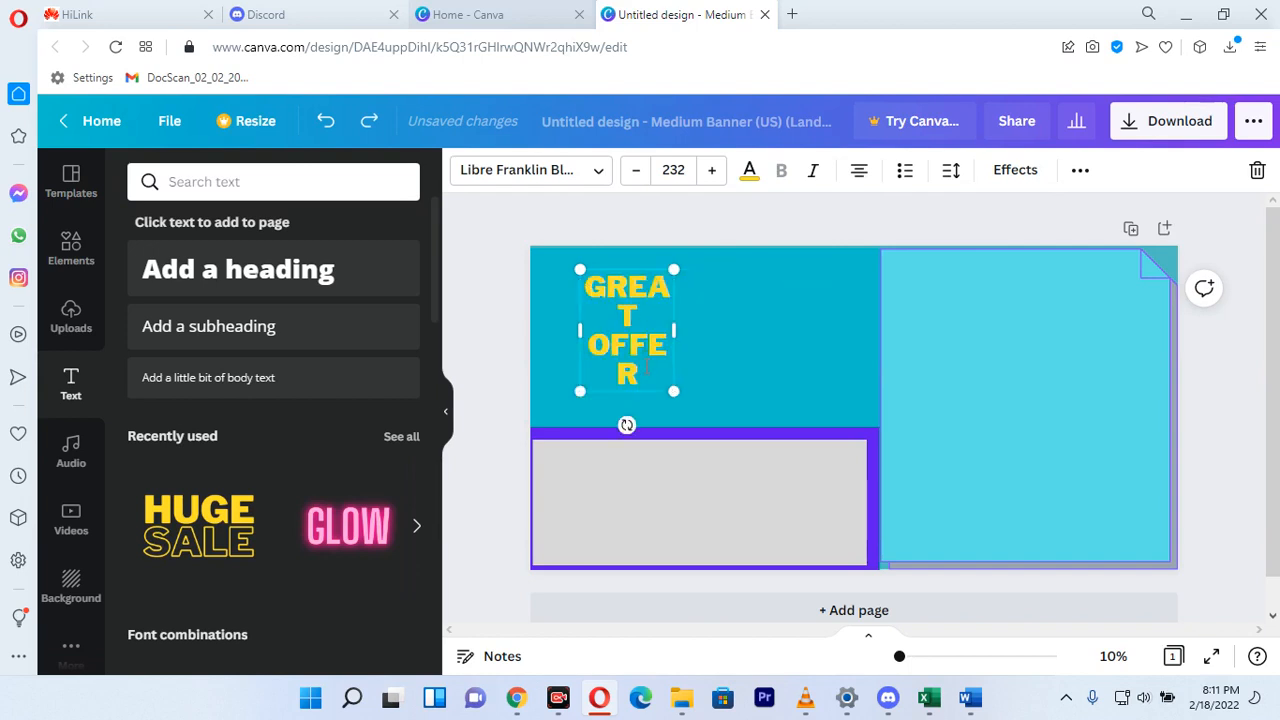
# - Append an exclamation mark to GREAT OFFER and widen its text box so the heading fits on one line
pyautogui.write('!')
pyautogui.moveTo(676, 340); pyautogui.dragTo(854, 331)
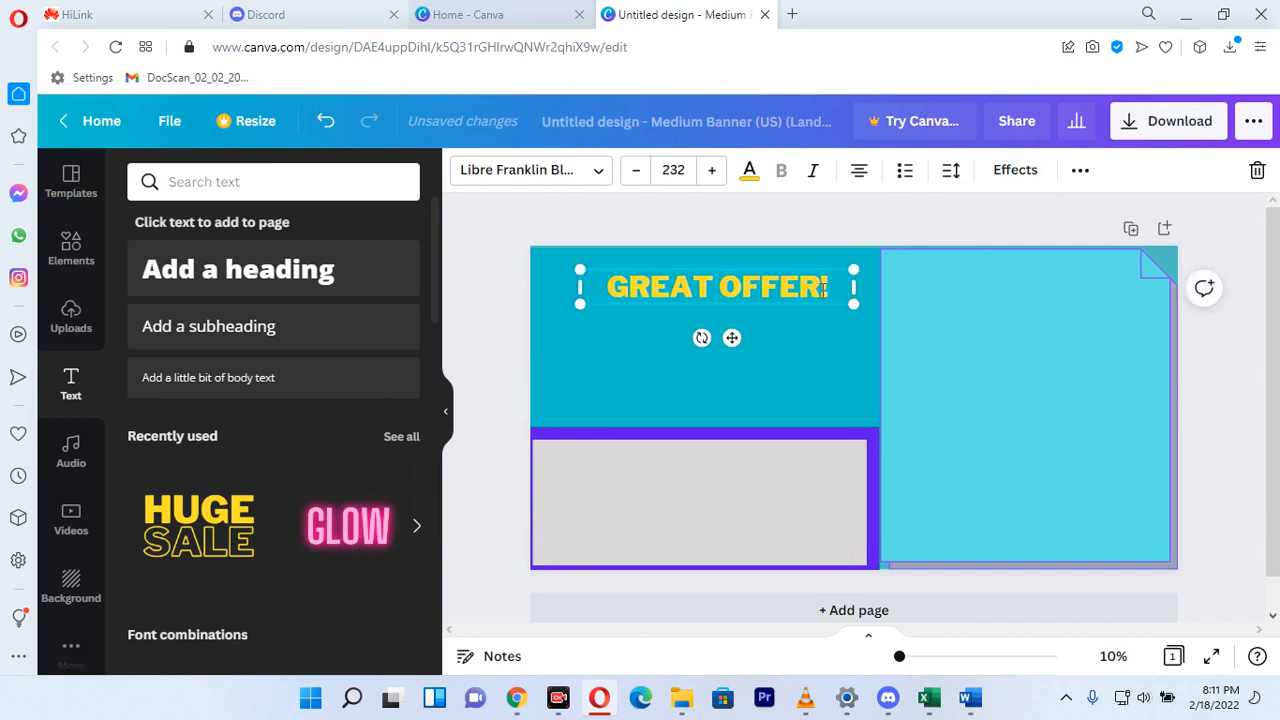
# - Enlarge the GREAT OFFER! heading to font size 291 and widen its text box to keep it on one line
pyautogui.moveTo(830, 288); pyautogui.dragTo(581, 289)
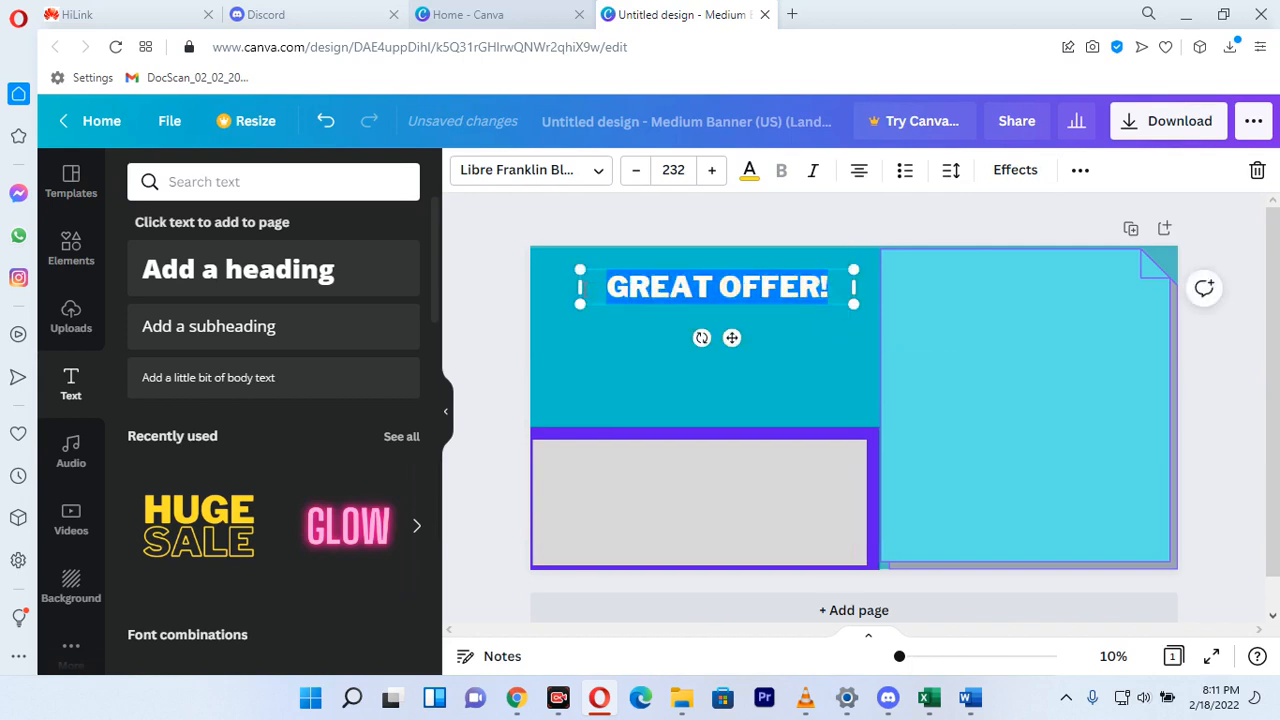
pyautogui.click(713, 170)
pyautogui.click(713, 170)
pyautogui.click(713, 170)
pyautogui.click(713, 170)
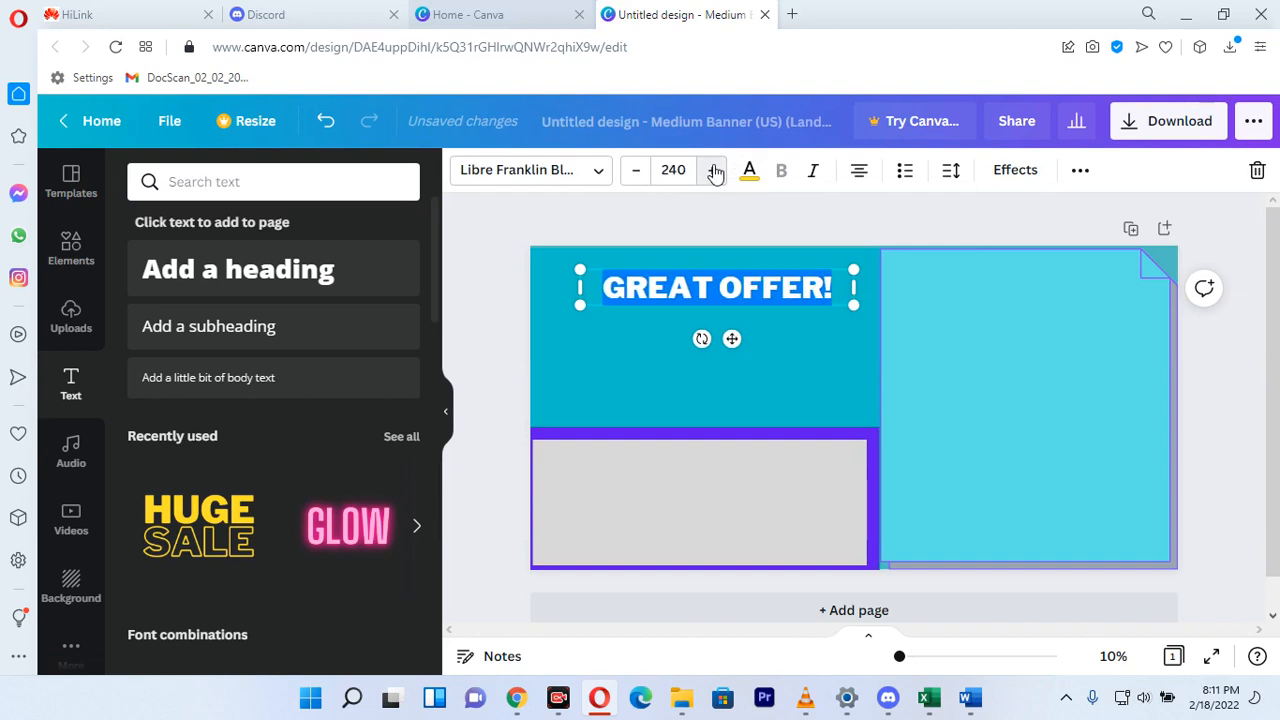
pyautogui.click(713, 170)
pyautogui.click(713, 170)
pyautogui.click(713, 170)
pyautogui.click(713, 170)
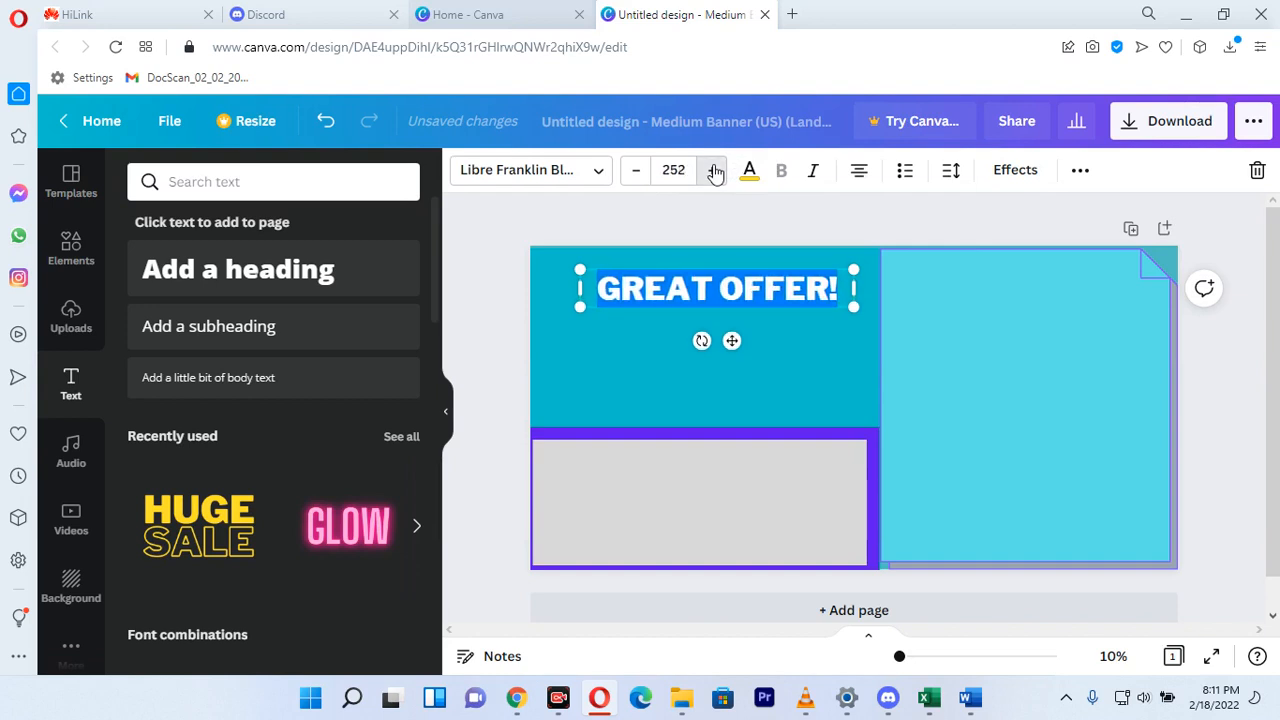
pyautogui.click(713, 170)
pyautogui.click(713, 170)
pyautogui.click(713, 170)
pyautogui.click(713, 170)
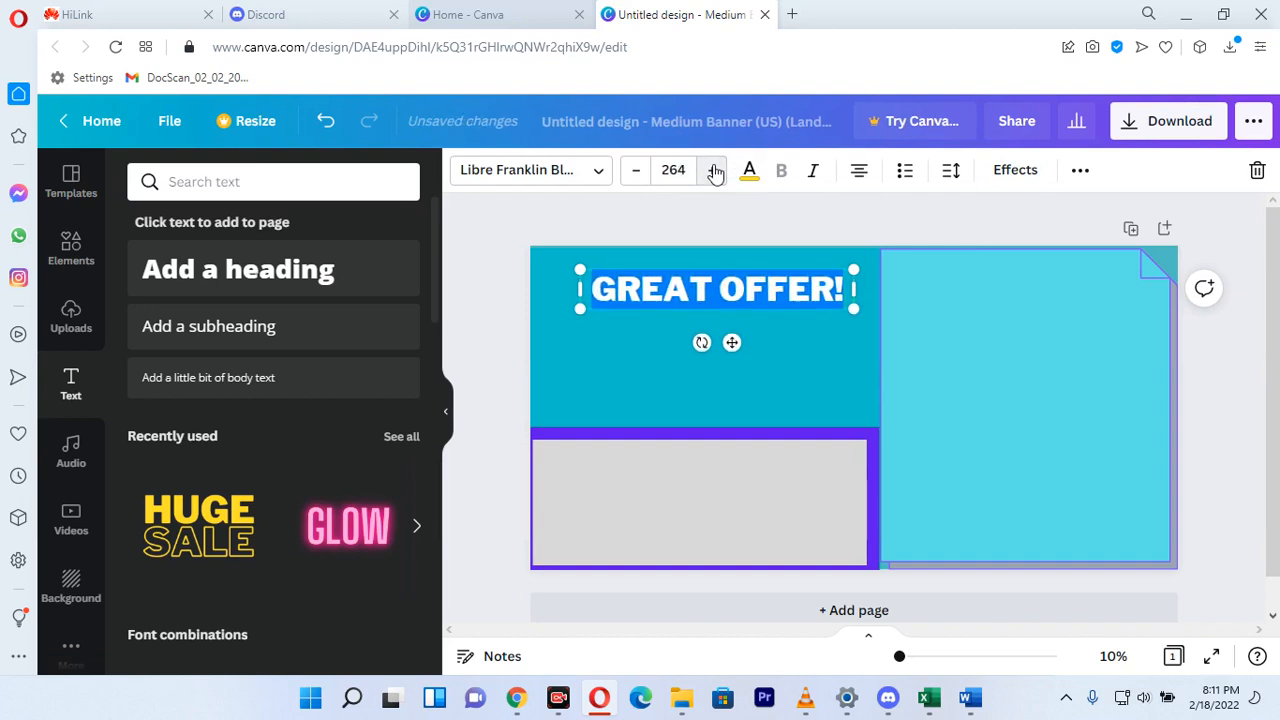
pyautogui.click(713, 170)
pyautogui.click(713, 170)
pyautogui.click(713, 170)
pyautogui.click(713, 170)
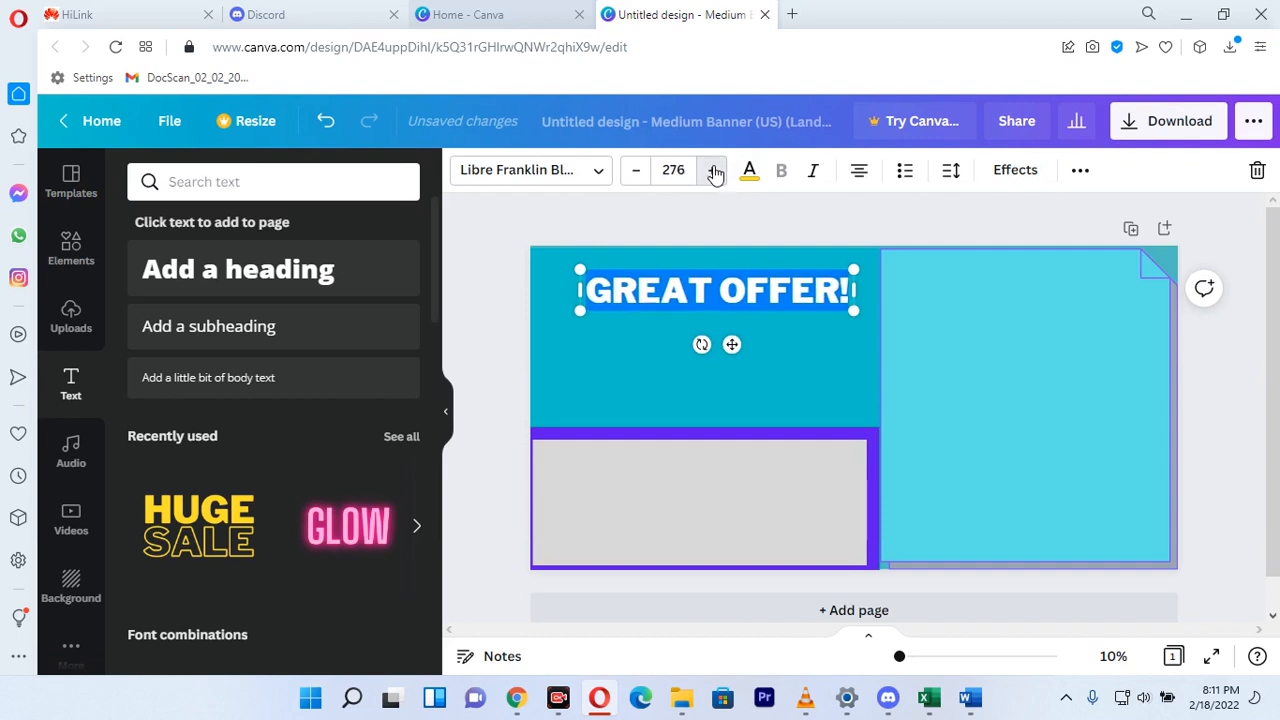
pyautogui.click(713, 170)
pyautogui.click(713, 170)
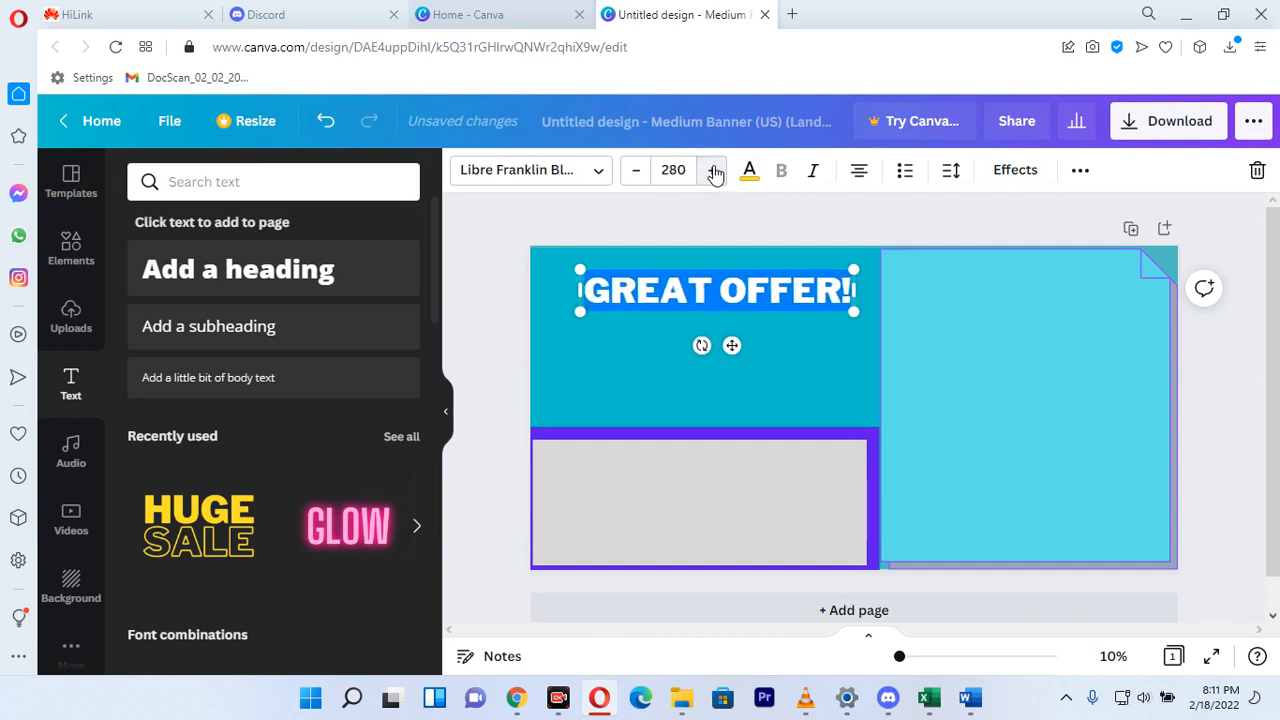
pyautogui.click(713, 170)
pyautogui.click(713, 170)
pyautogui.click(713, 170)
pyautogui.click(713, 170)
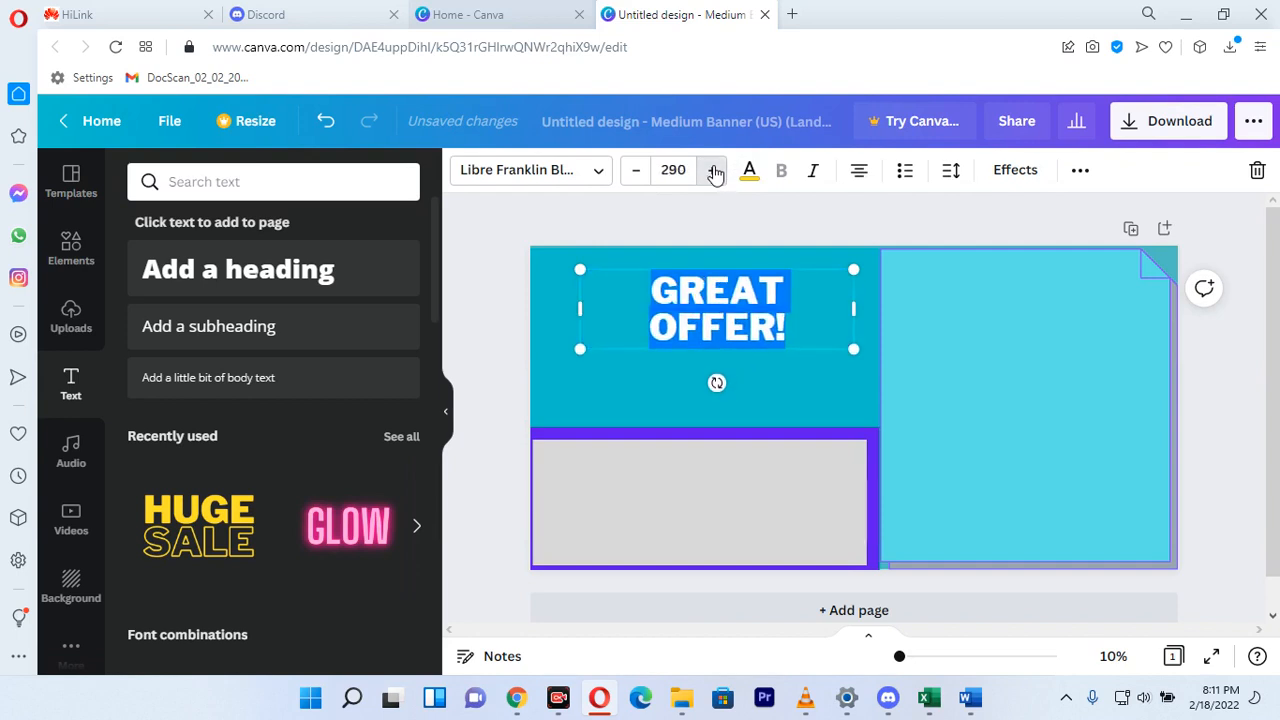
pyautogui.click(713, 170)
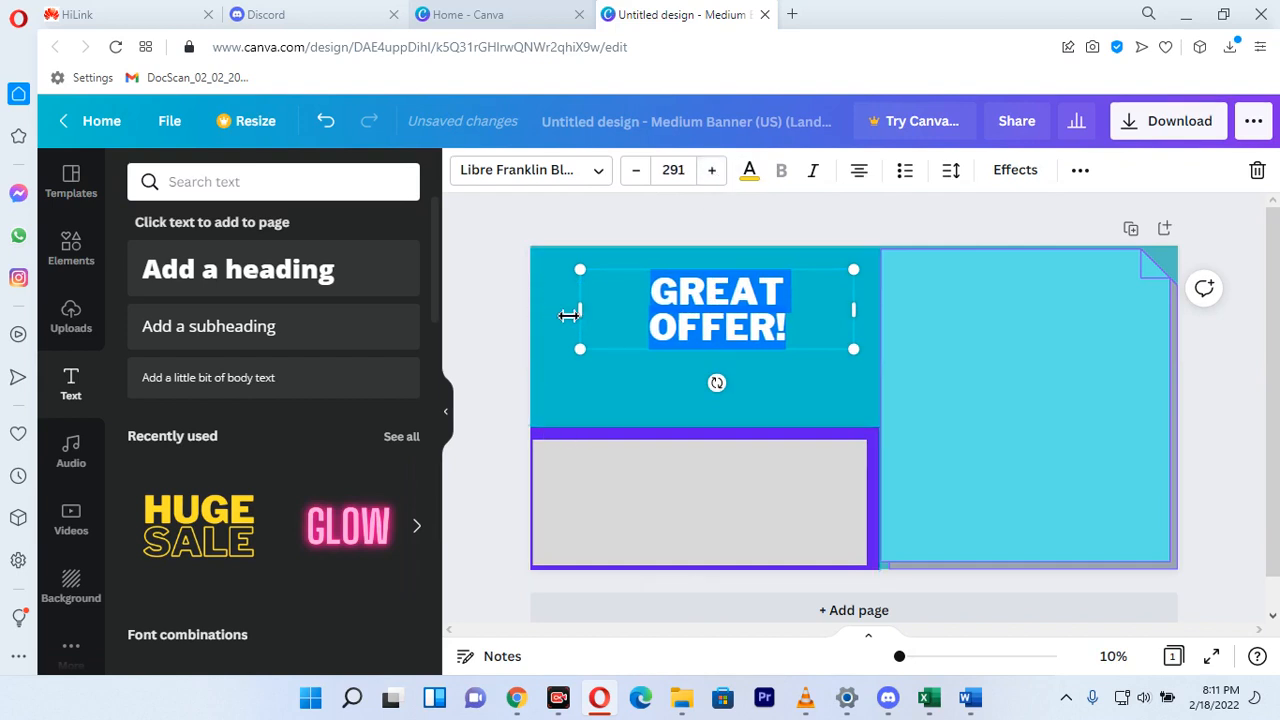
pyautogui.moveTo(568, 315); pyautogui.dragTo(548, 317)
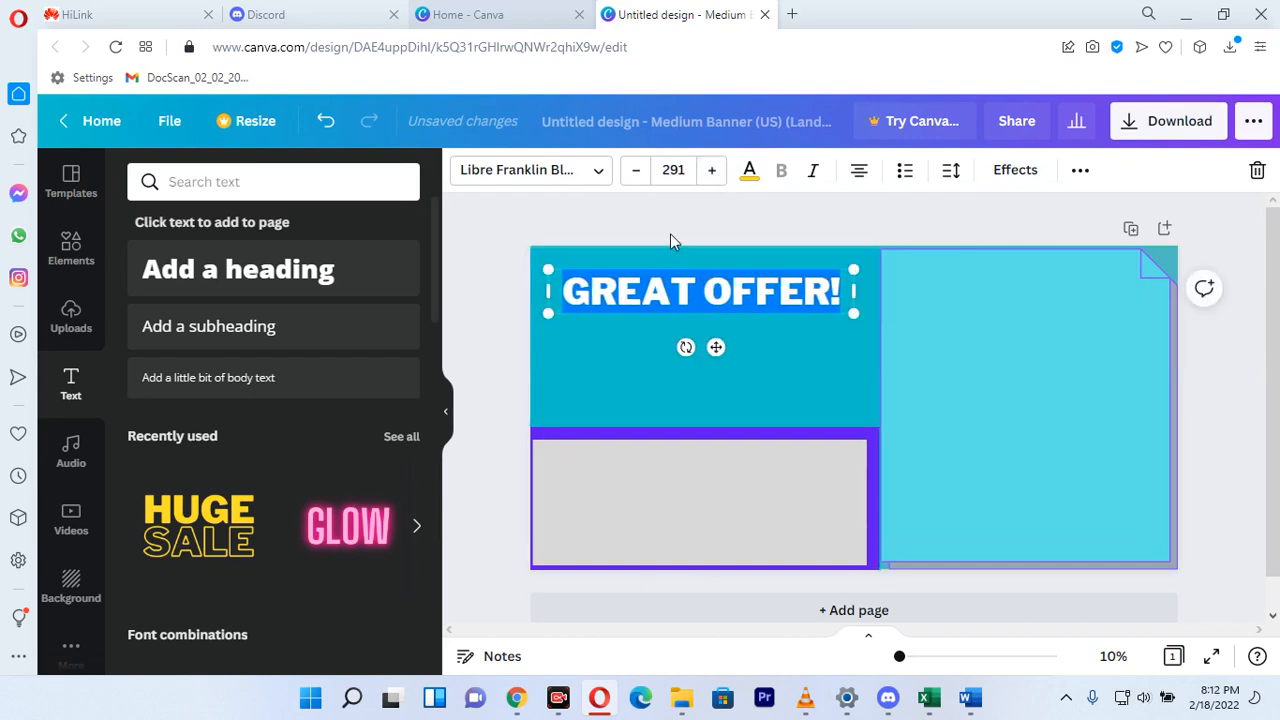
# - Recolor the GREAT OFFER! heading white from the default colors
pyautogui.click(750, 170)
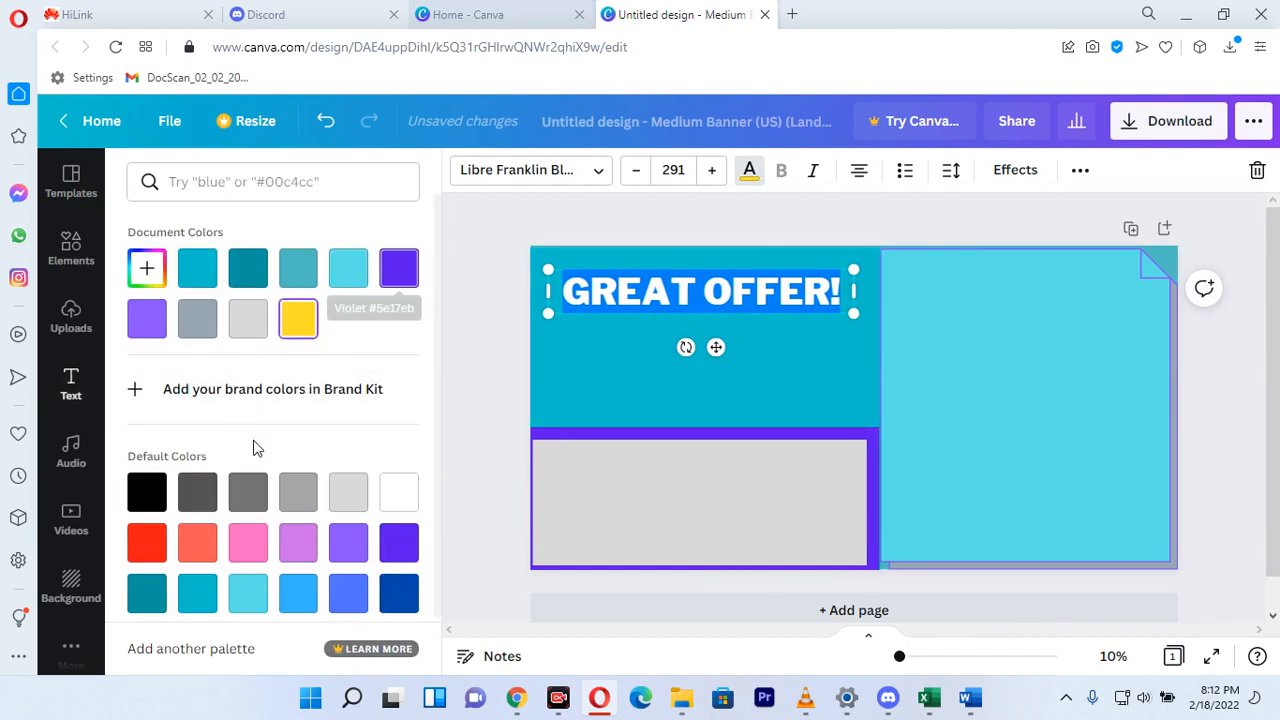
pyautogui.click(399, 491)
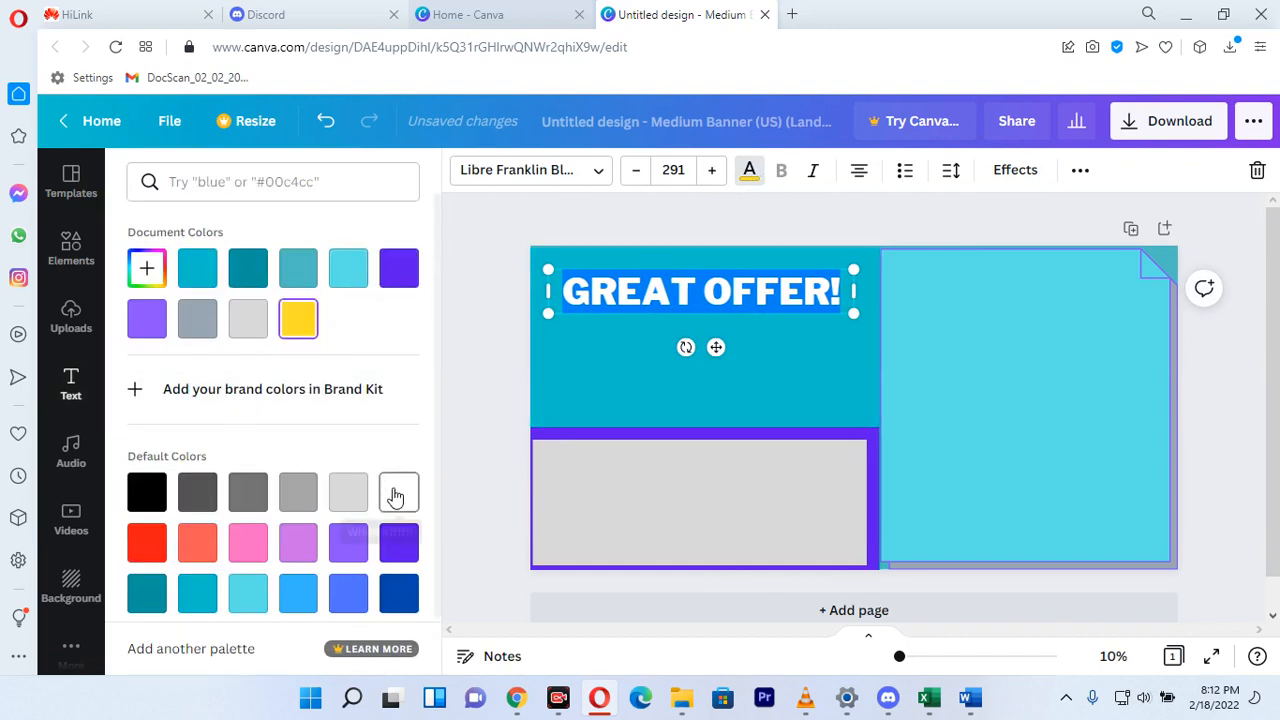
pyautogui.click(648, 360)
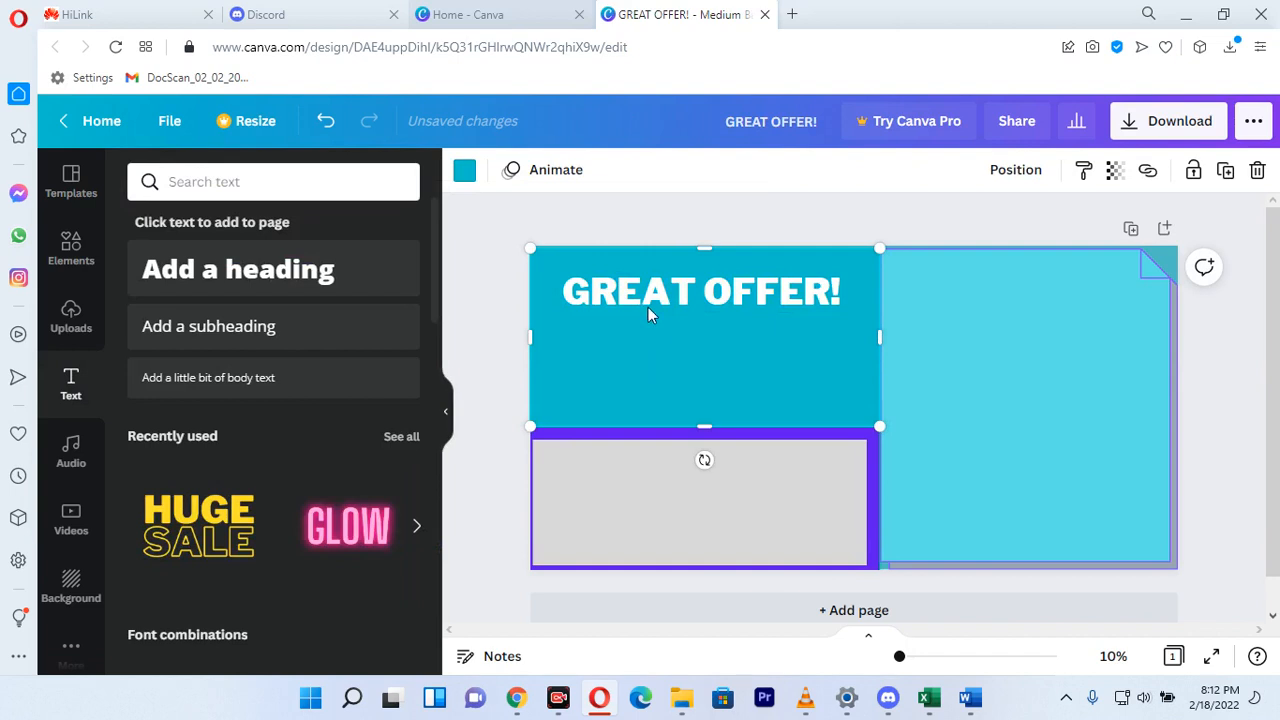
# - Apply the Shadow effect to the GREAT OFFER! heading with direction 155 and transparency 49
pyautogui.click(612, 305)
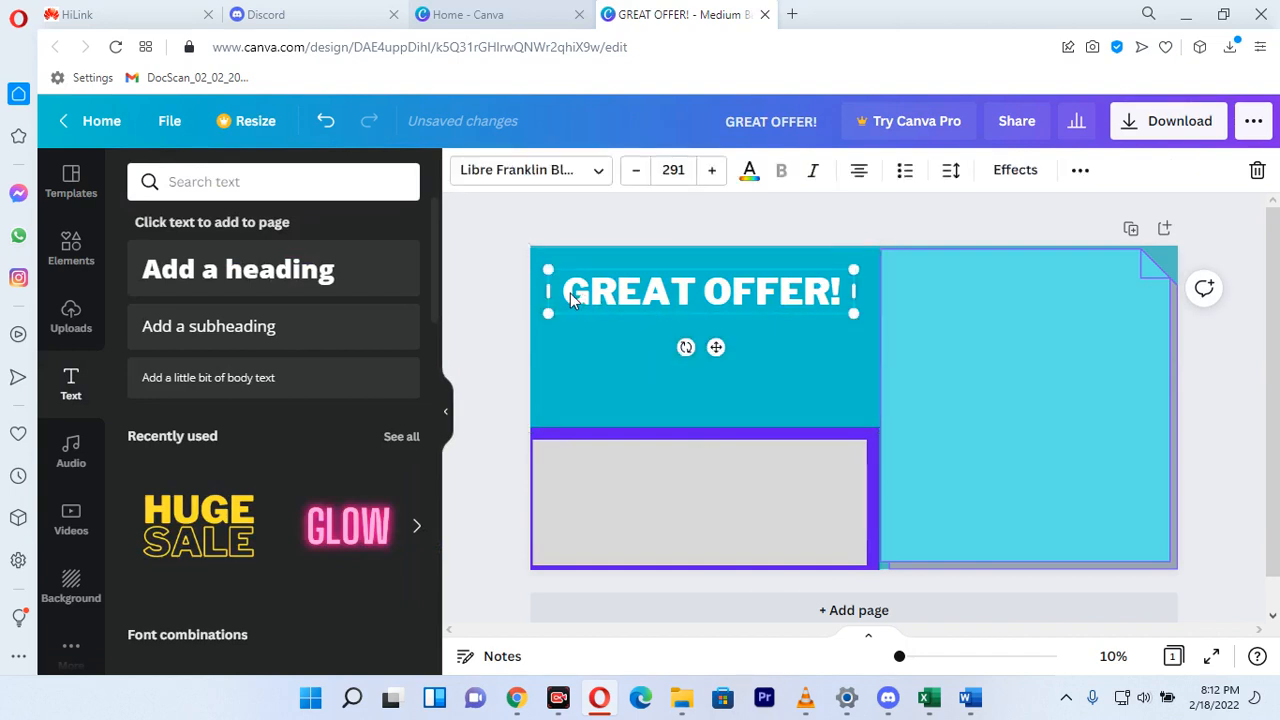
pyautogui.moveTo(572, 292); pyautogui.dragTo(837, 290)
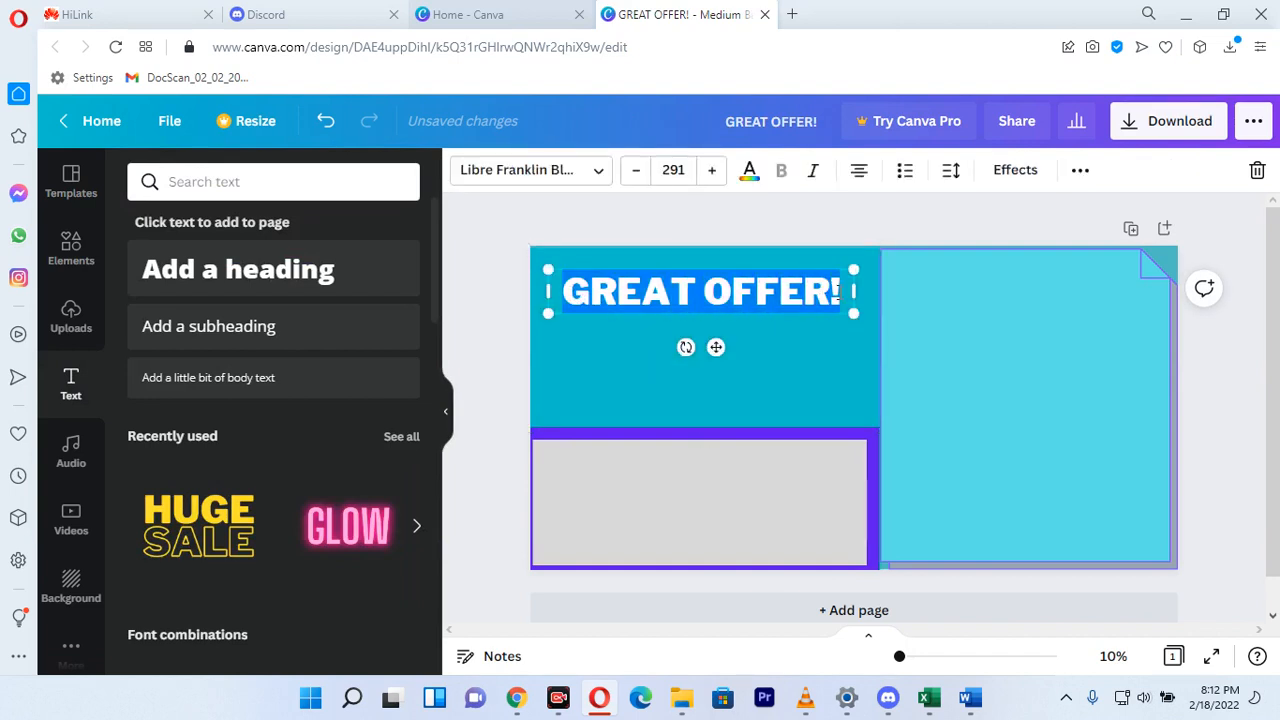
pyautogui.click(838, 293)
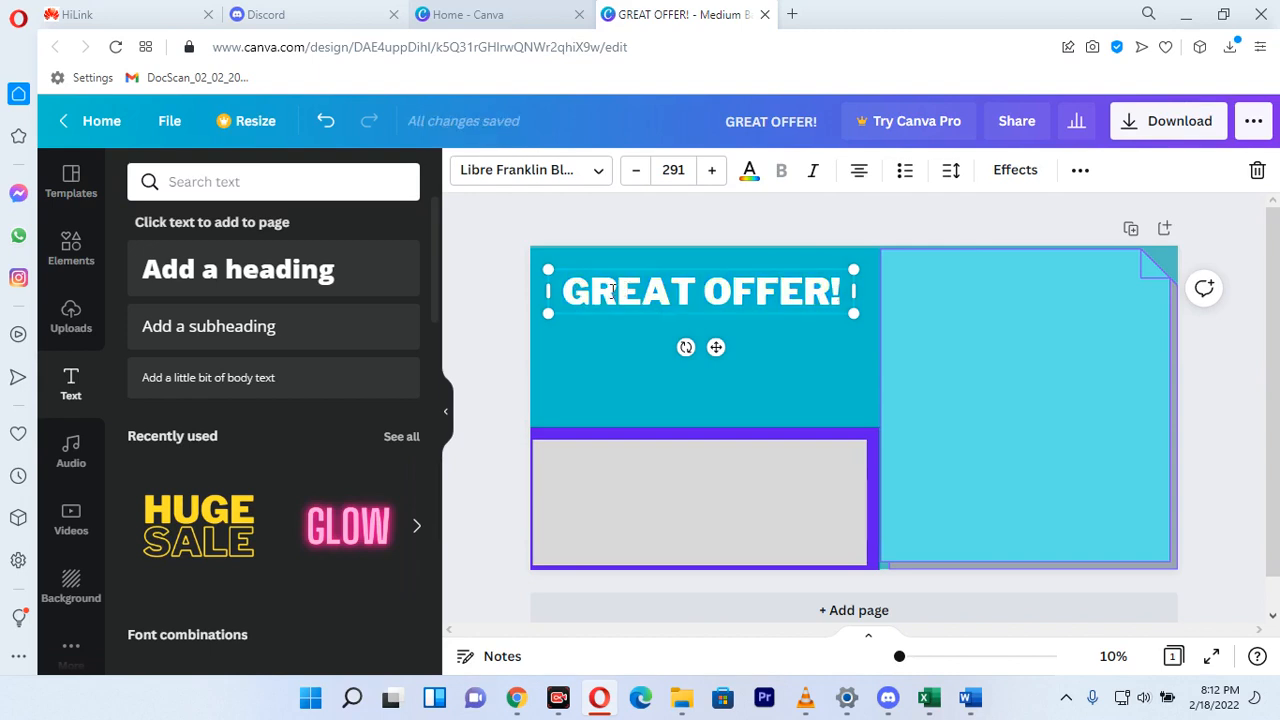
pyautogui.moveTo(565, 290); pyautogui.dragTo(838, 292)
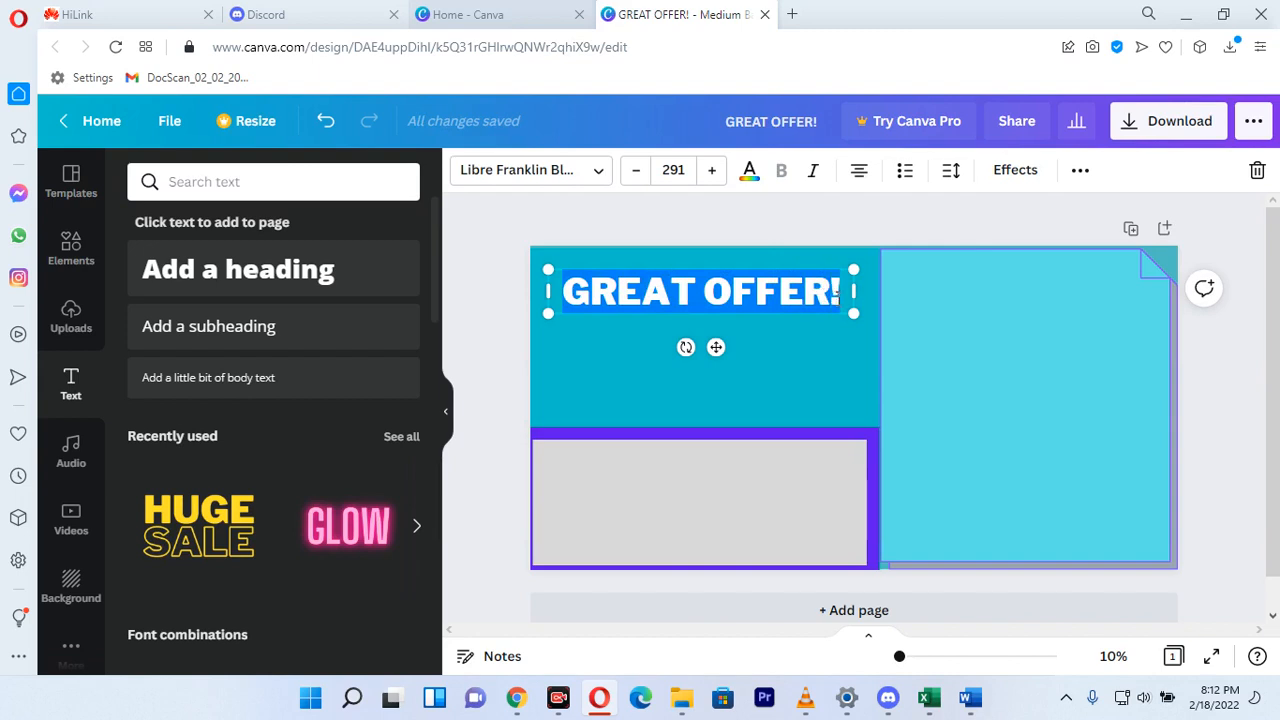
pyautogui.click(1031, 174)
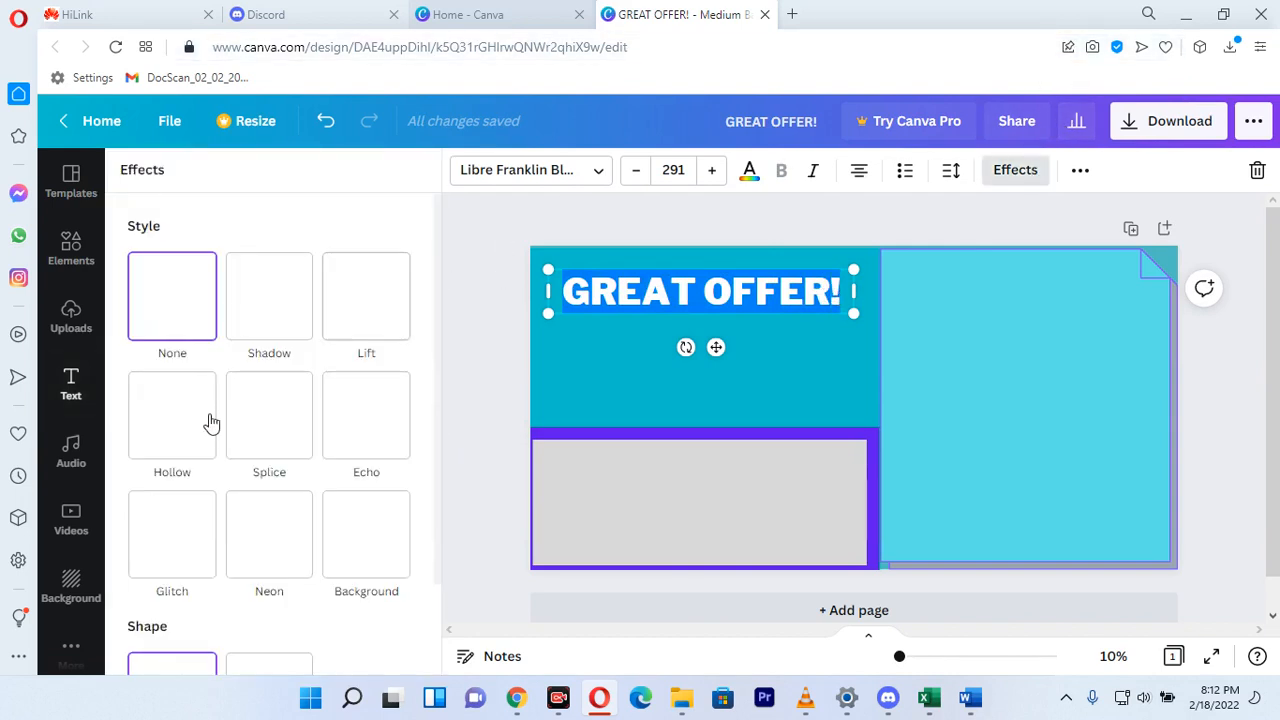
pyautogui.click(285, 316)
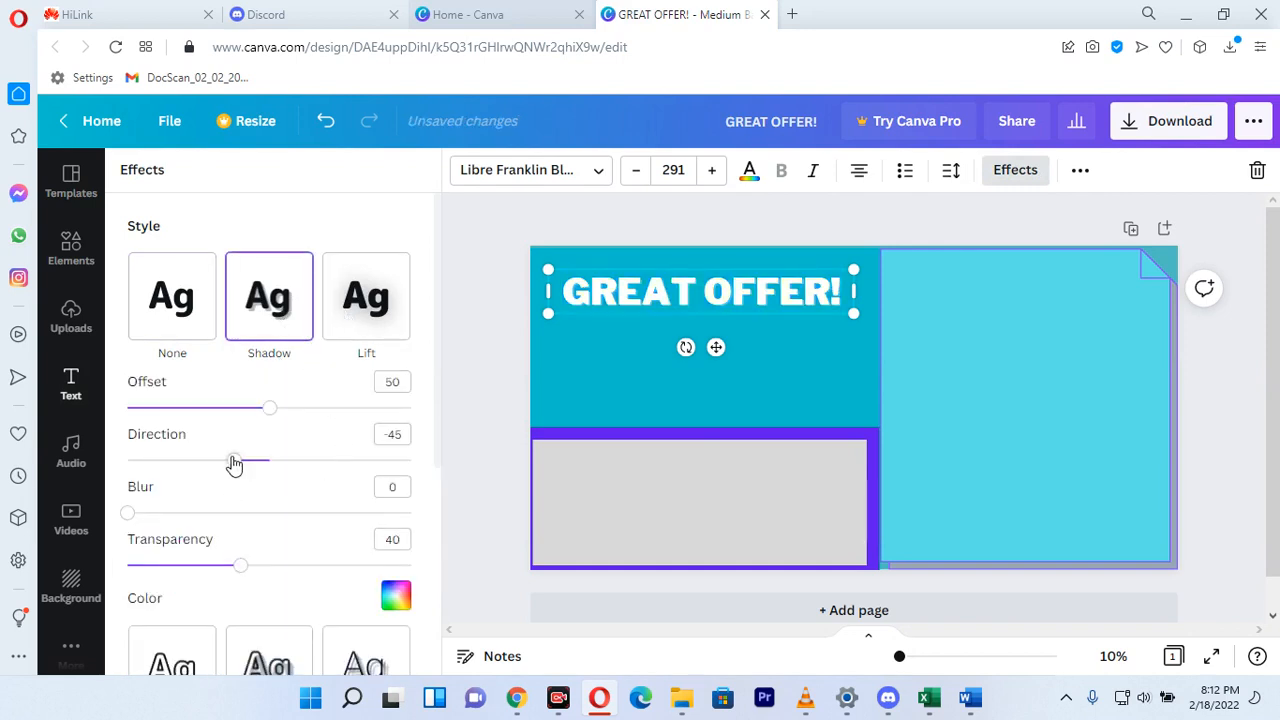
pyautogui.moveTo(234, 464); pyautogui.dragTo(394, 460)
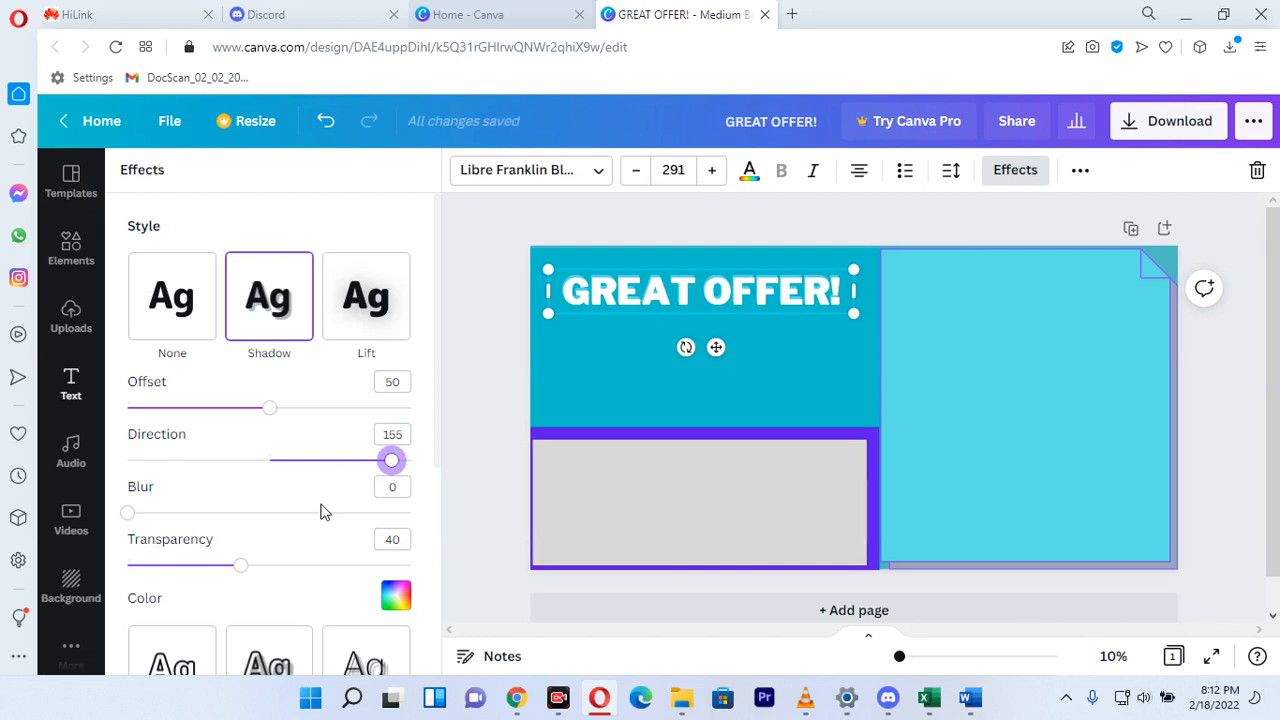
pyautogui.moveTo(249, 571); pyautogui.dragTo(449, 560)
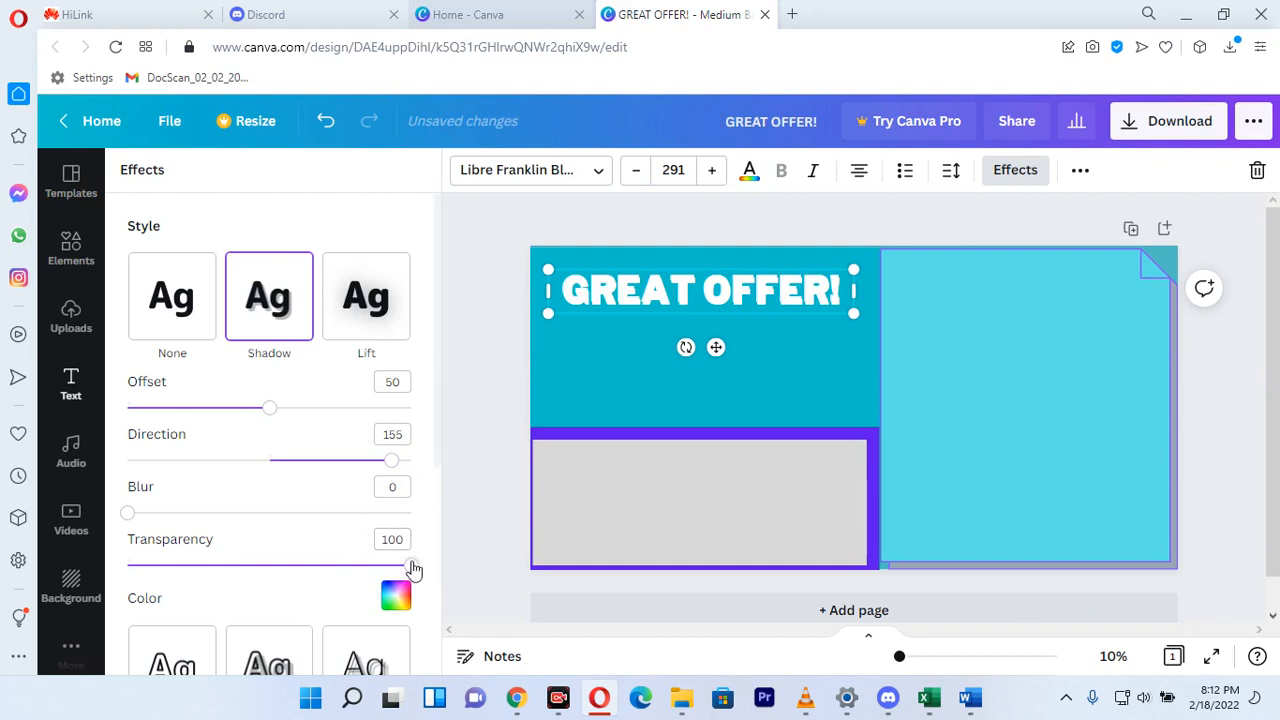
pyautogui.moveTo(409, 564); pyautogui.dragTo(267, 563)
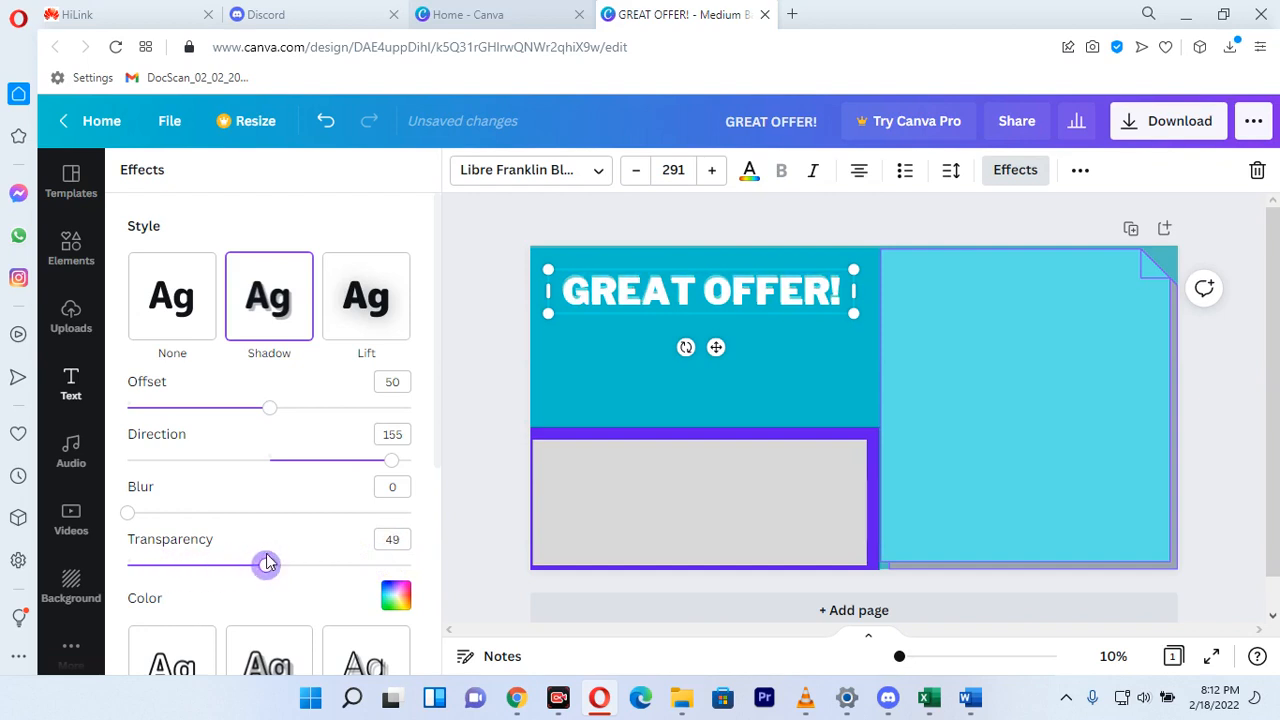
pyautogui.click(645, 414)
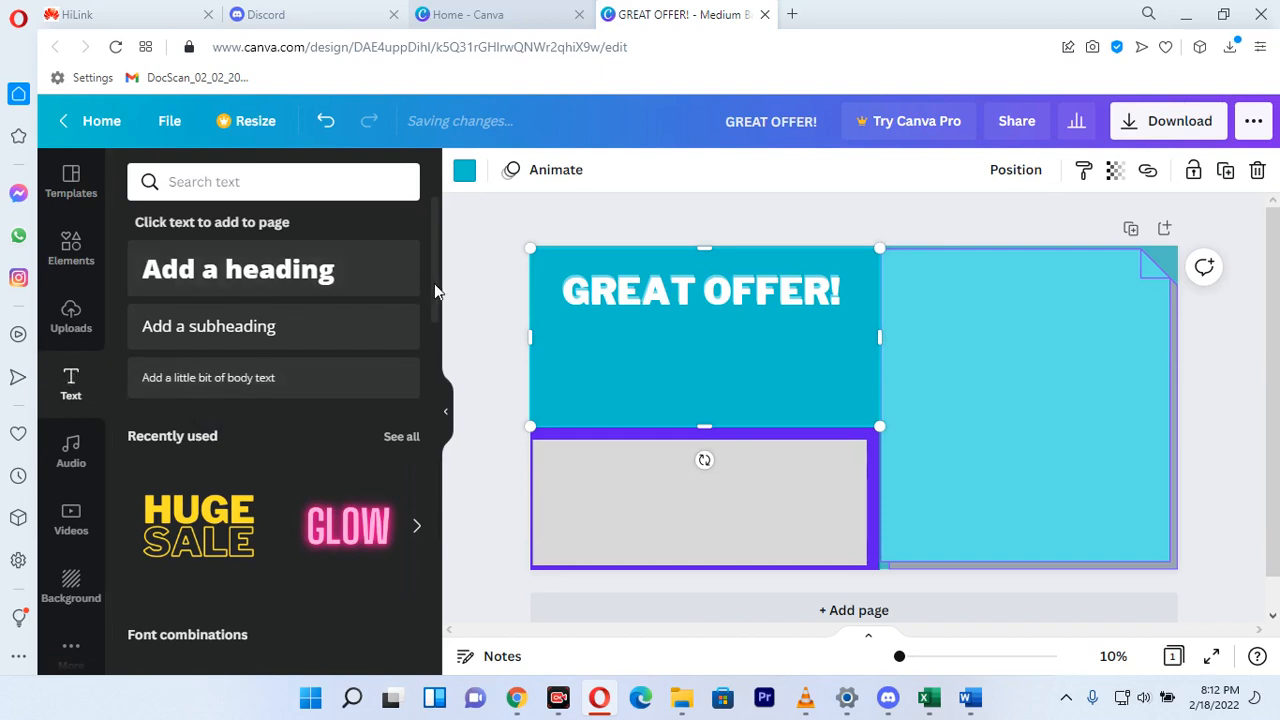
# - Add the GAME ON text design from the font combinations to the banner
pyautogui.moveTo(434, 283); pyautogui.dragTo(437, 478)
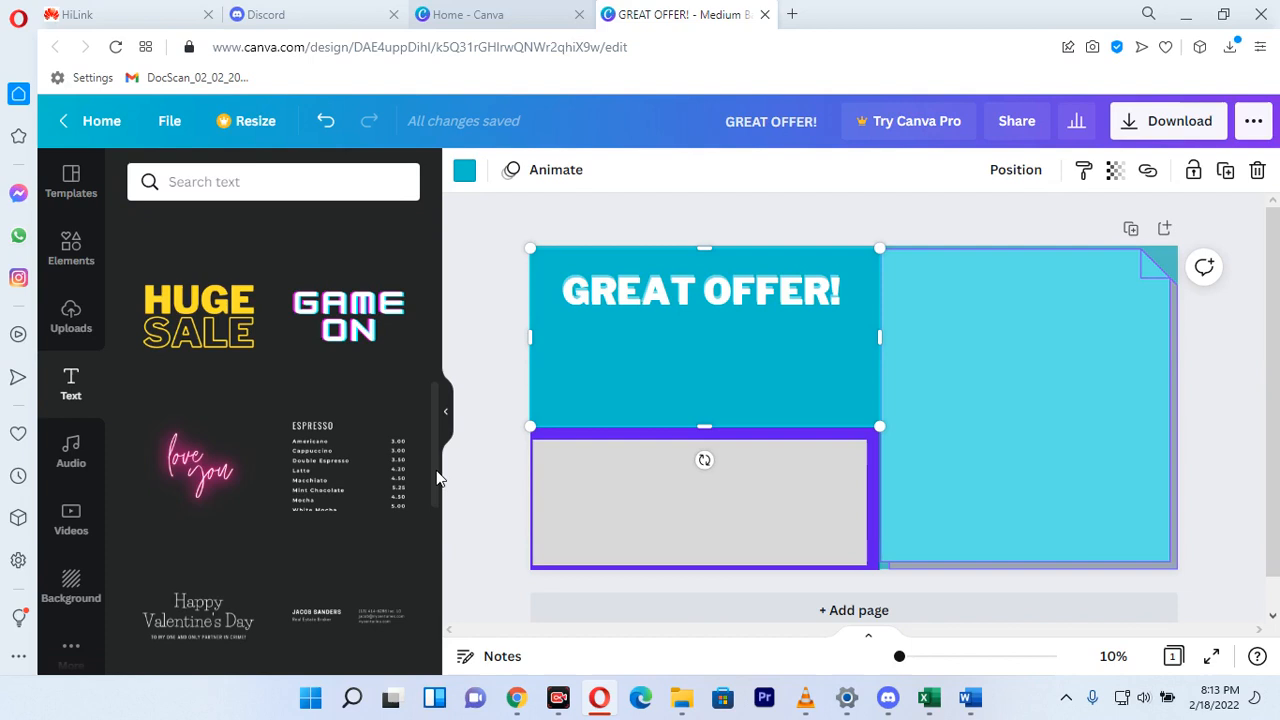
pyautogui.click(348, 320)
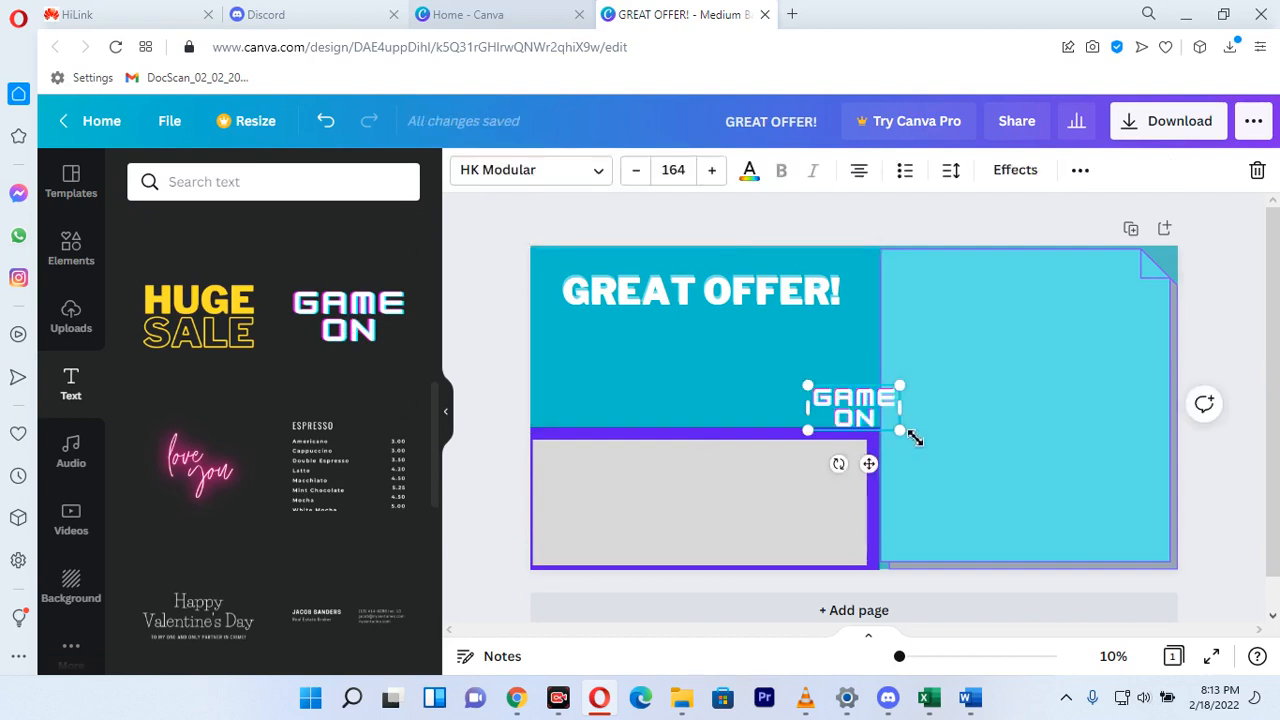
# - Move the GAME ON text onto the light blue panel and replace its wording with "WE ARE OFFERING 20 OPTIONS TO APPLY FOR JOBS TO DAY"
pyautogui.moveTo(862, 422); pyautogui.dragTo(934, 342)
pyautogui.click(980, 362)
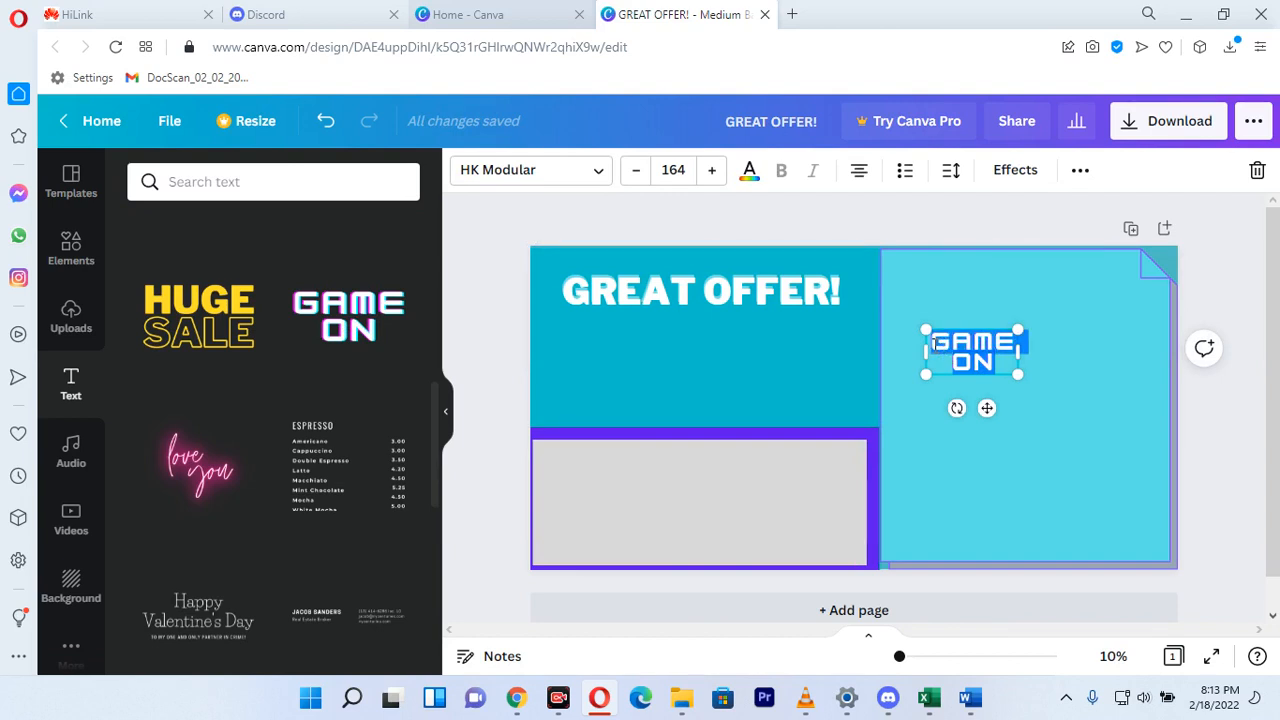
pyautogui.write('WE')
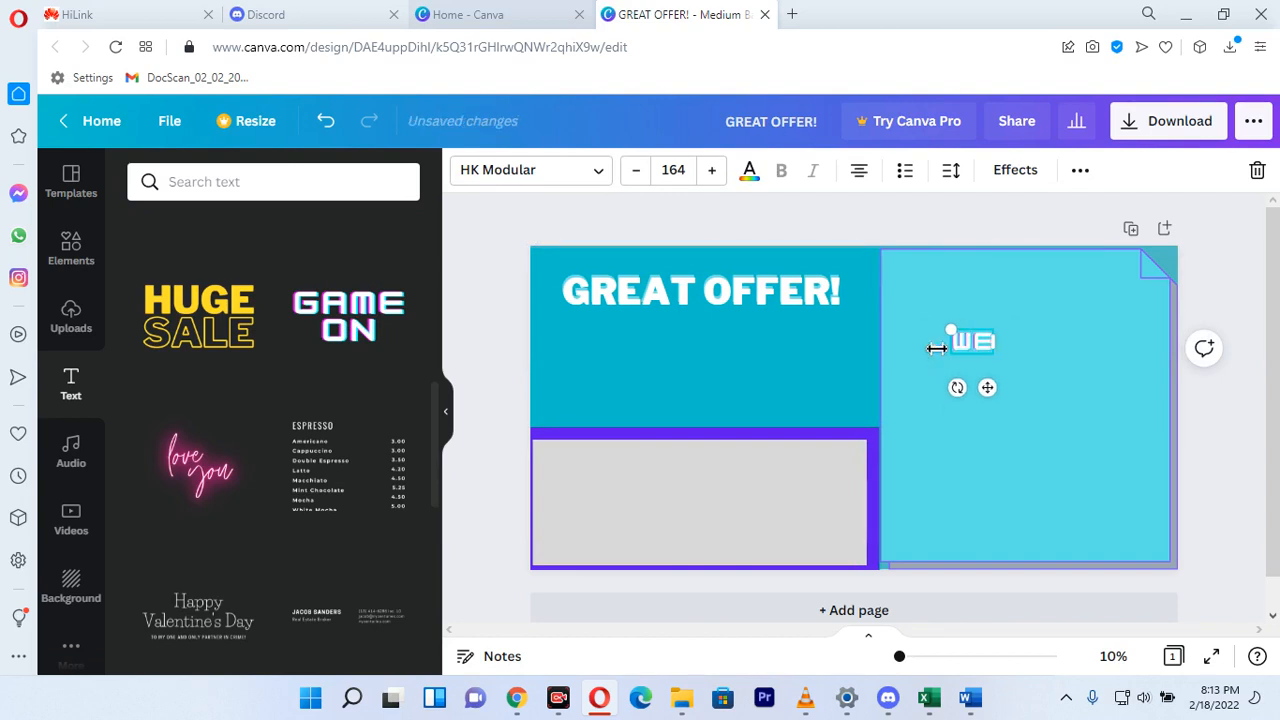
pyautogui.write(' AR')
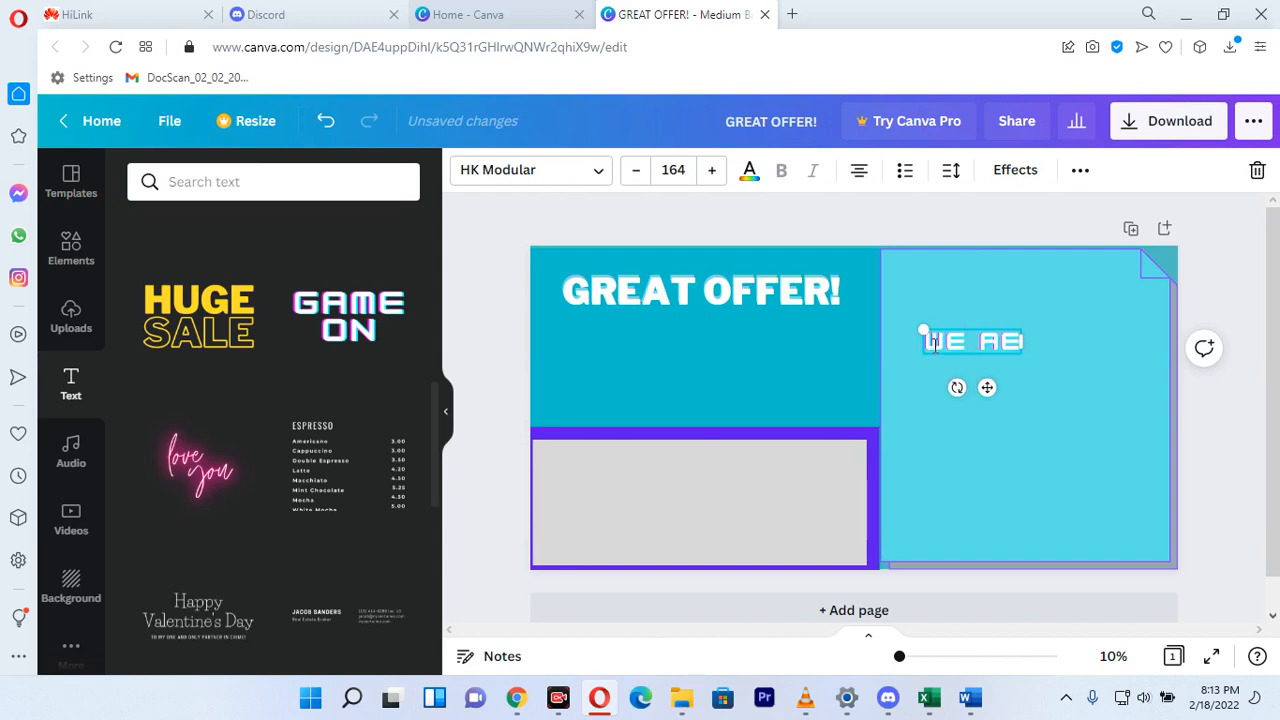
pyautogui.press('BackSpace')
pyautogui.write('RE I')
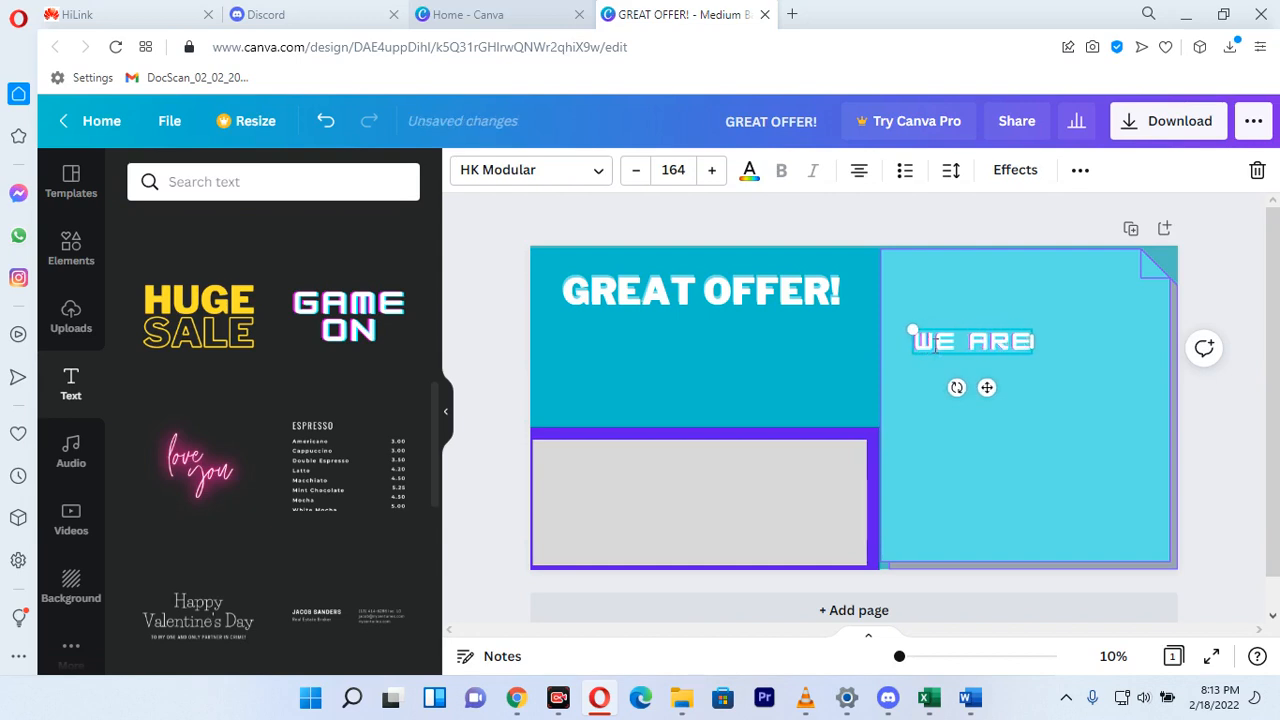
pyautogui.write('FFERI')
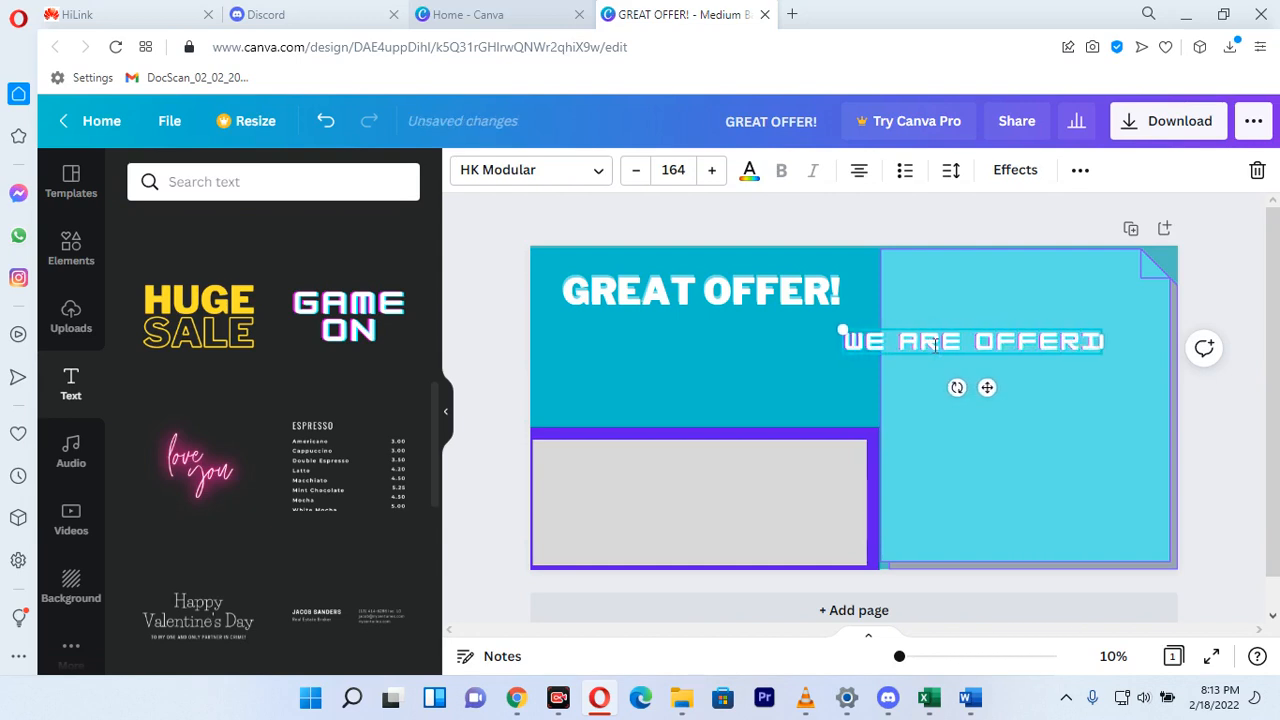
pyautogui.write('NG')
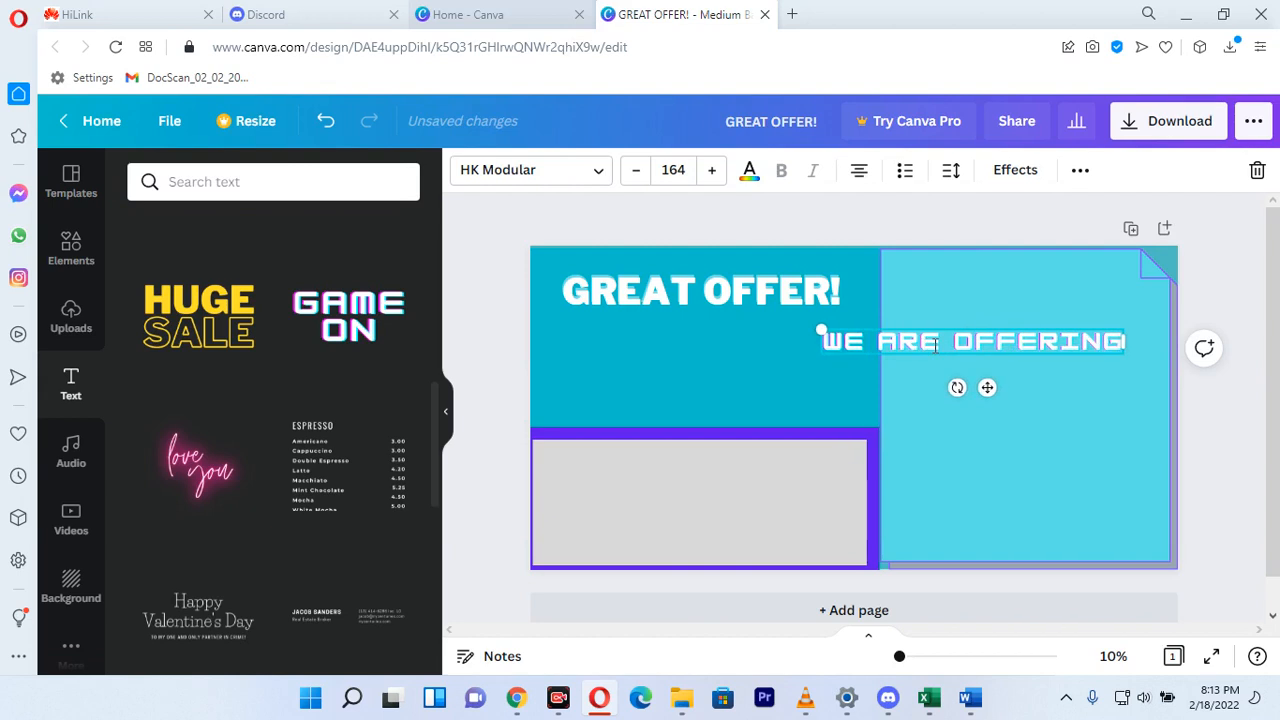
pyautogui.write(' 20')
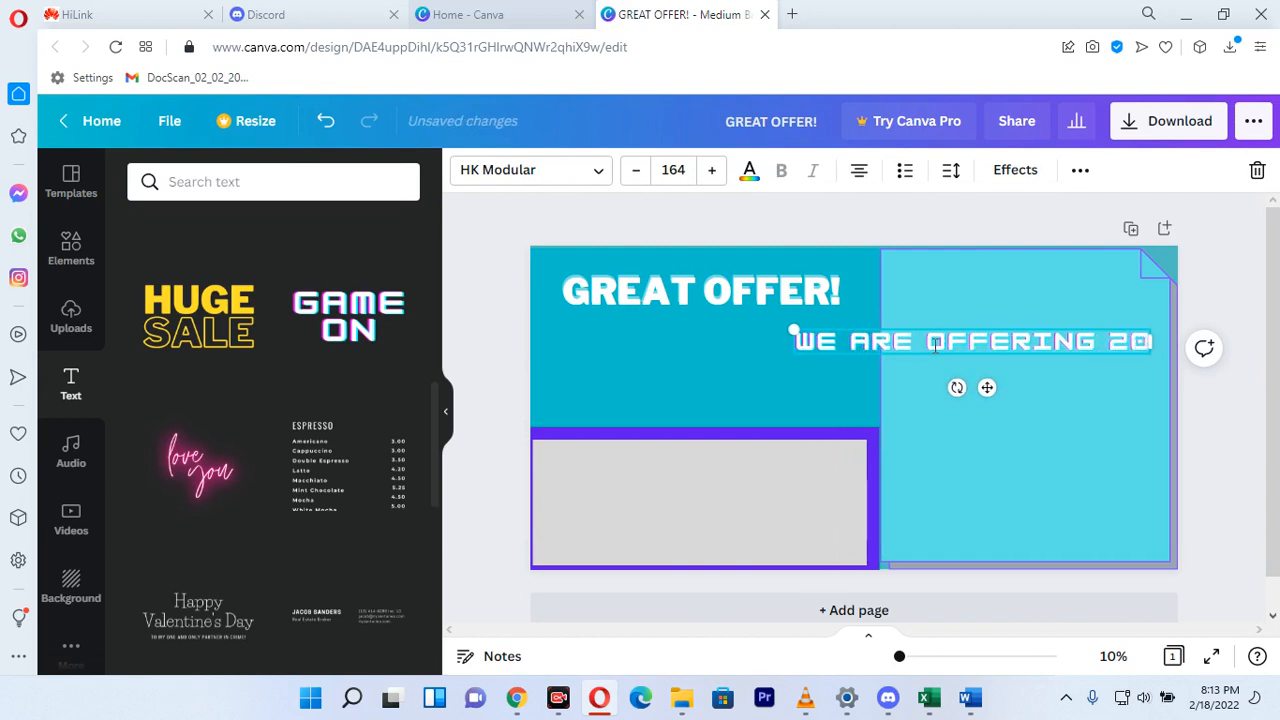
pyautogui.press('BackSpace')
pyautogui.press('BackSpace')
pyautogui.press('BackSpace')
pyautogui.write('20')
pyautogui.write('0 O')
pyautogui.write('P')
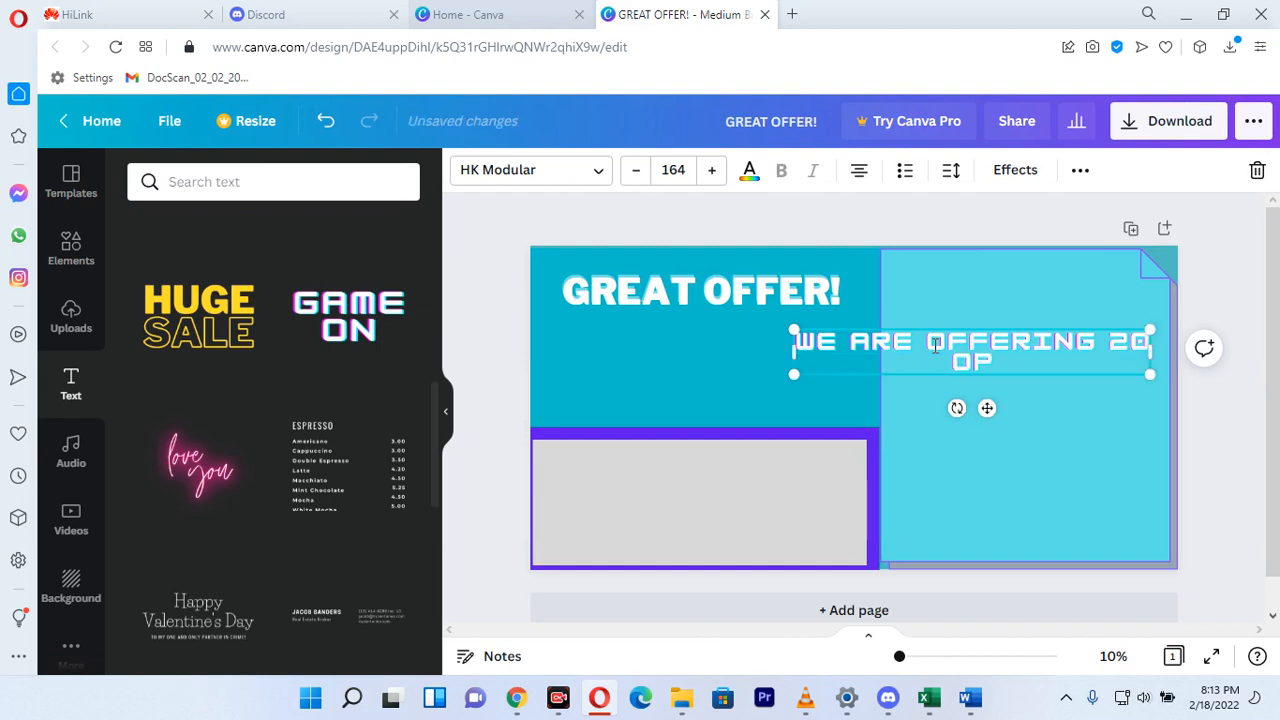
pyautogui.write('TIONS')
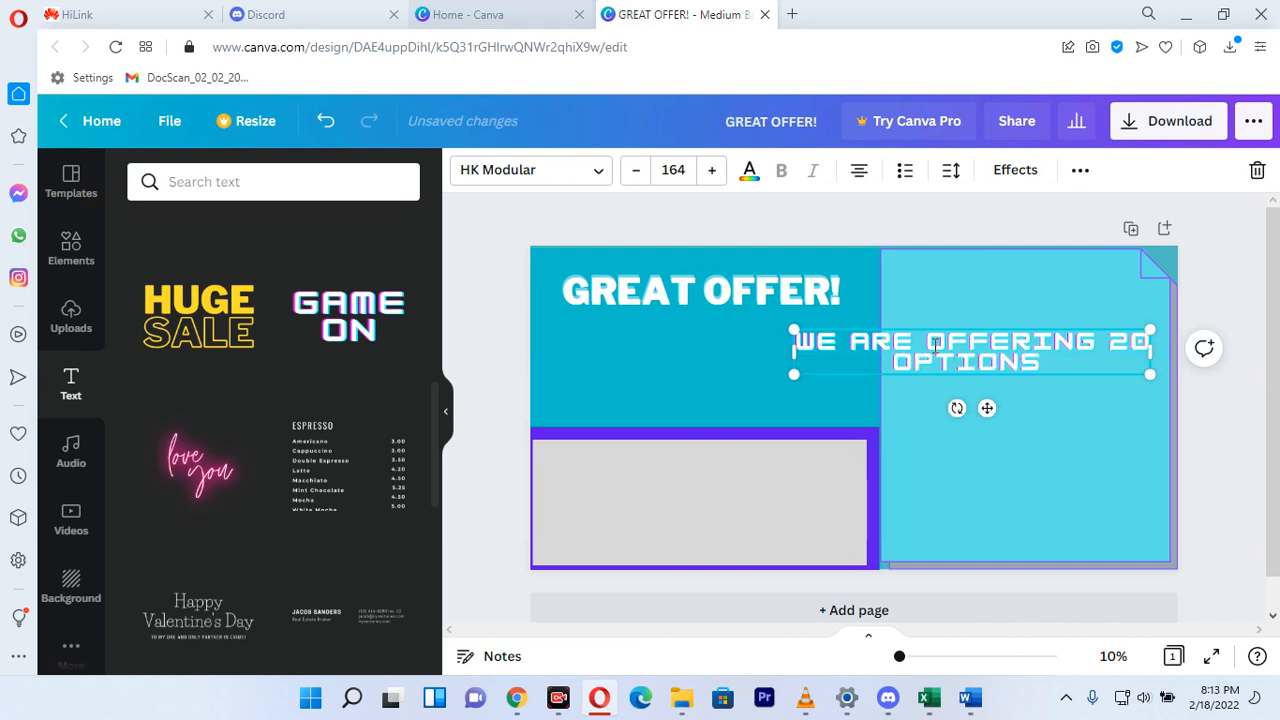
pyautogui.write(' TO APPLY FOR')
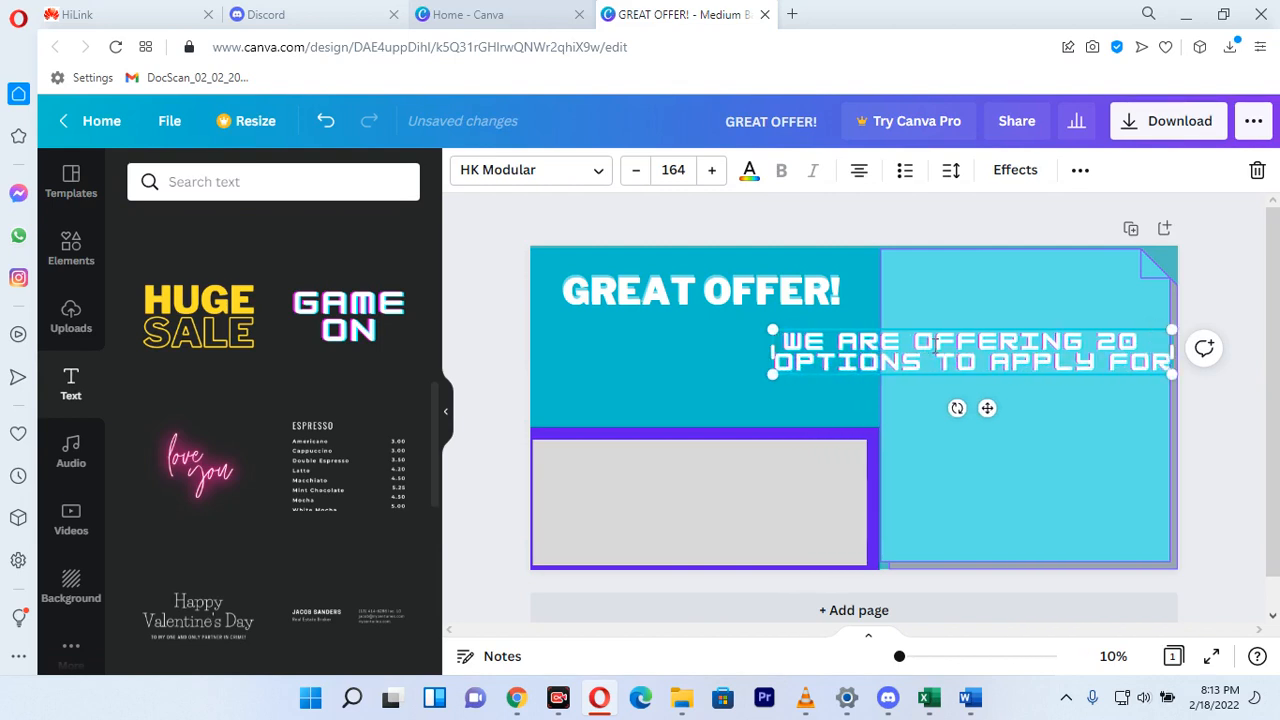
pyautogui.write(' JOBS')
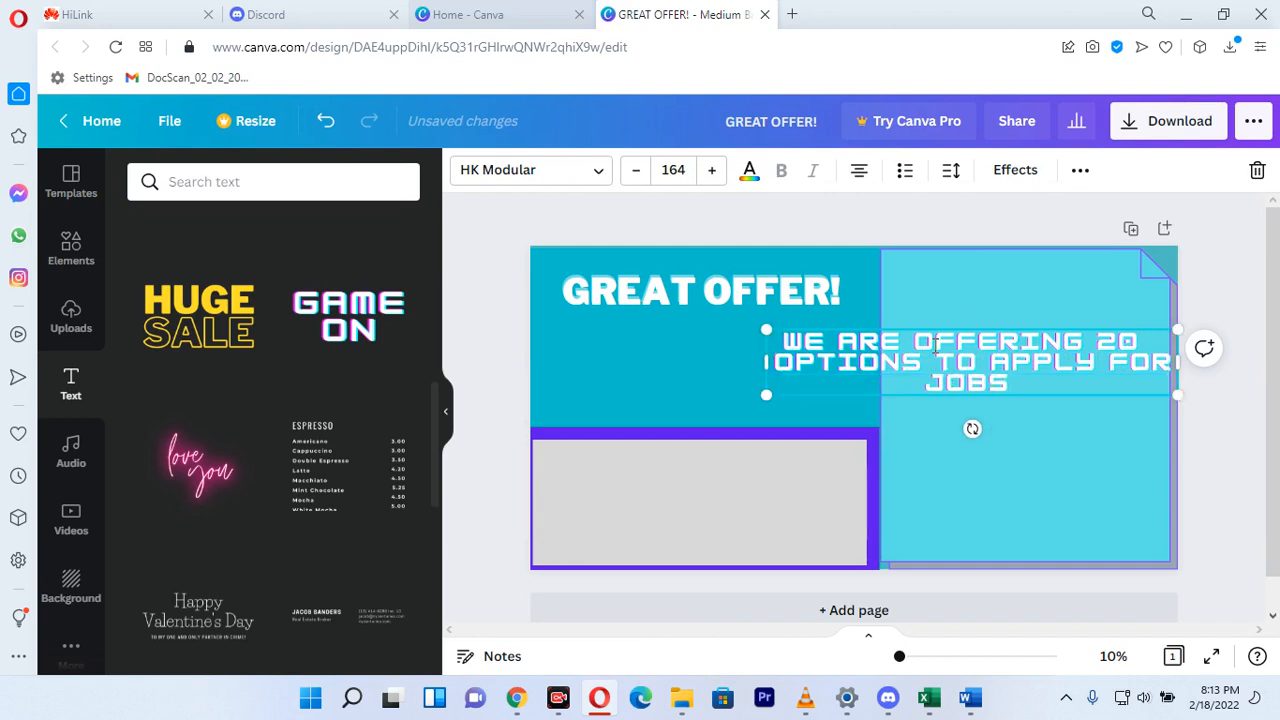
pyautogui.write(' TO DAY')
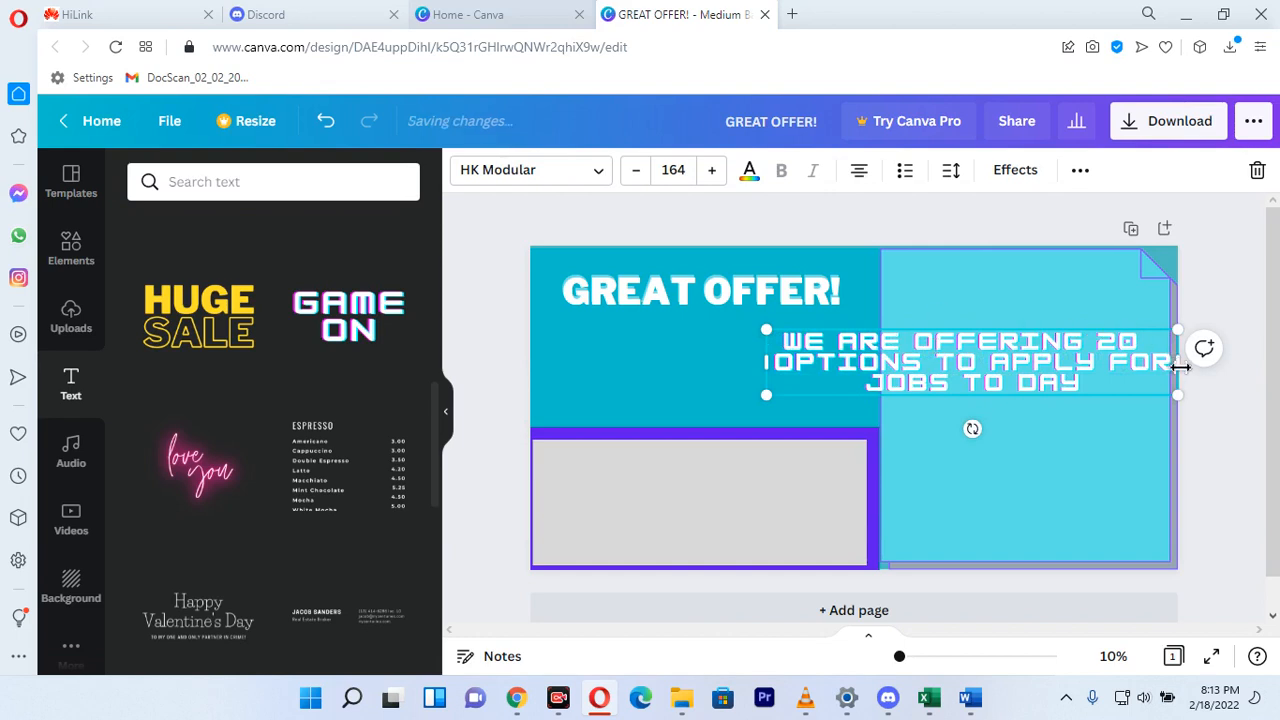
# - Widen the job offer text box and scale its text down to font size 158
pyautogui.moveTo(770, 366); pyautogui.dragTo(727, 366)
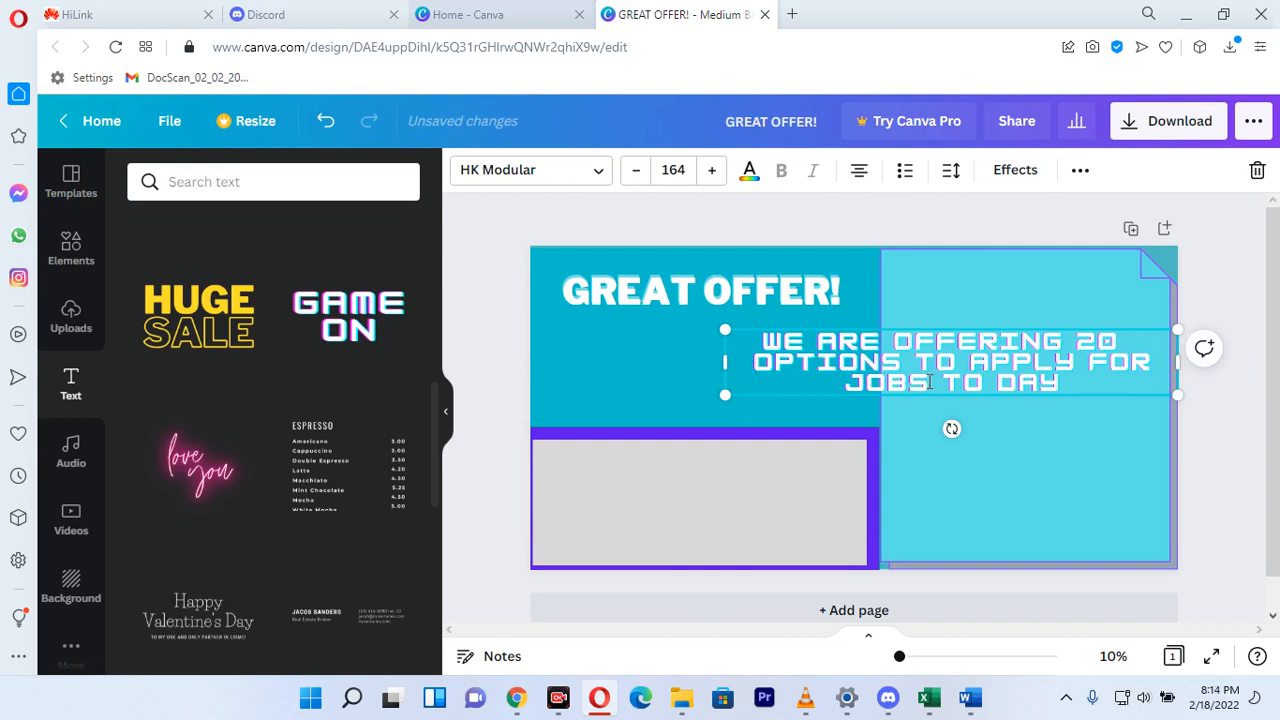
pyautogui.moveTo(1183, 398); pyautogui.dragTo(1146, 523)
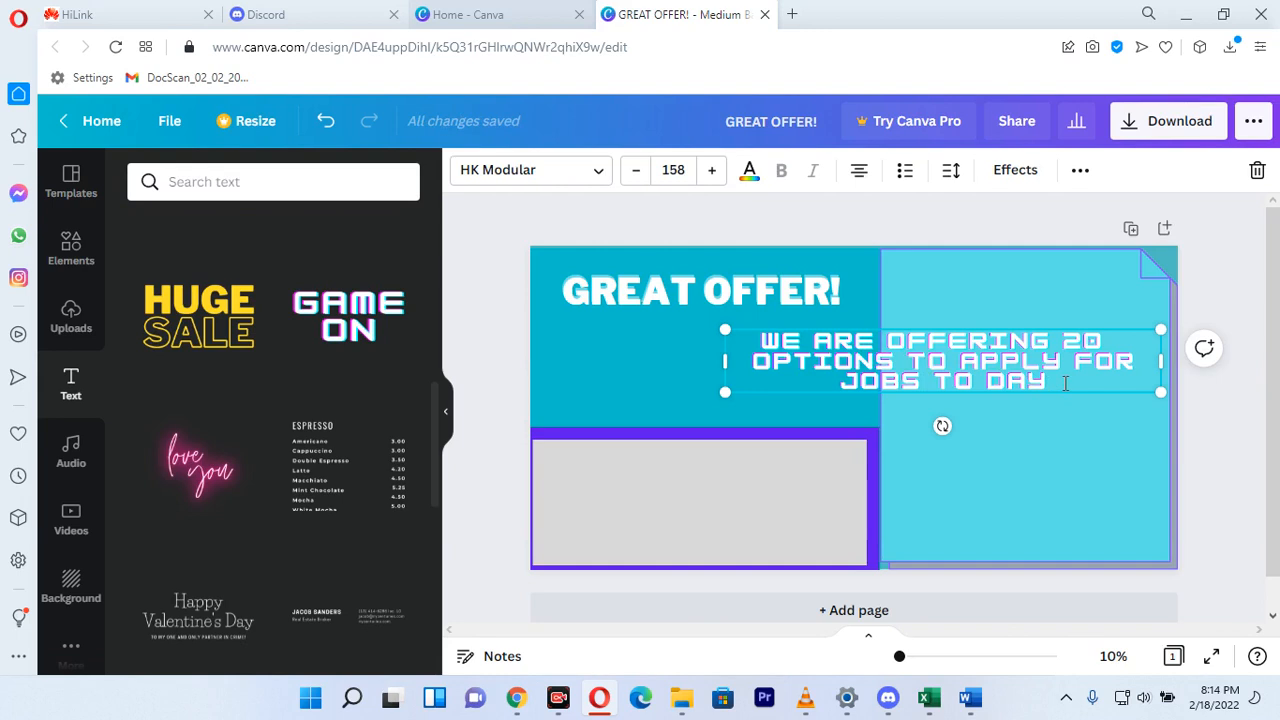
# - Recolor the whole job offer text red from the default colors
pyautogui.moveTo(1065, 383); pyautogui.dragTo(763, 340)
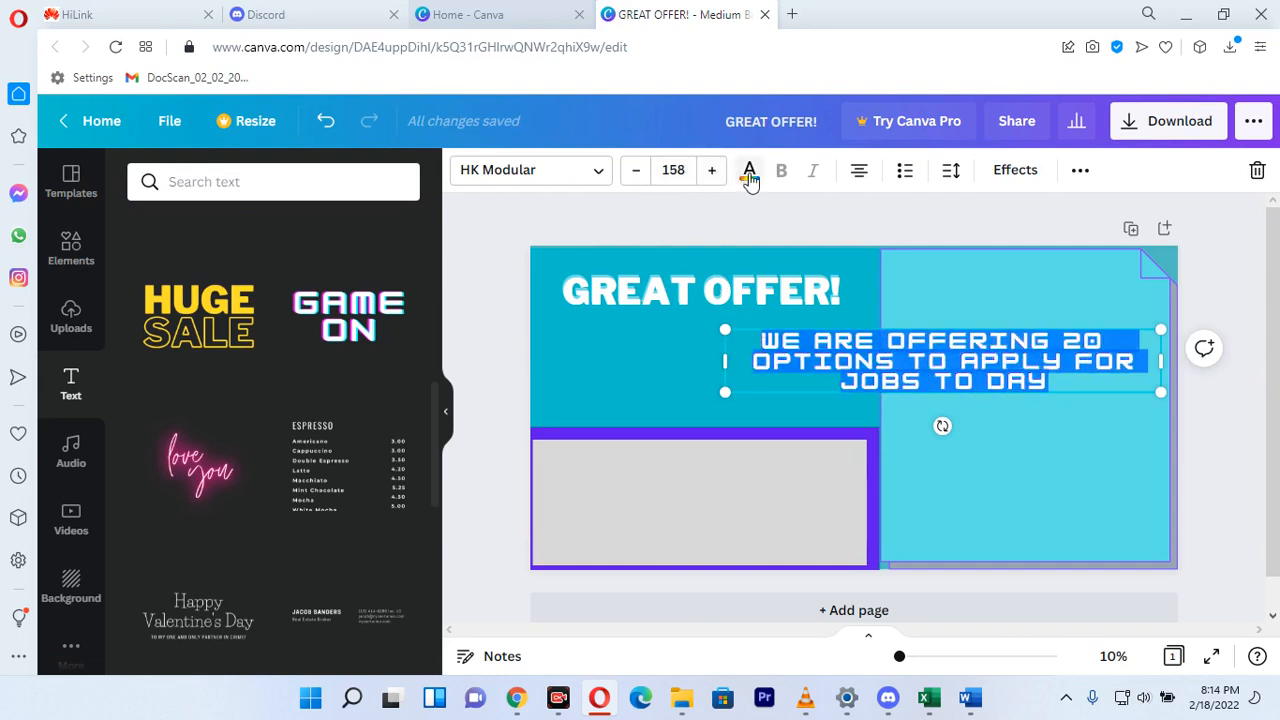
pyautogui.click(749, 172)
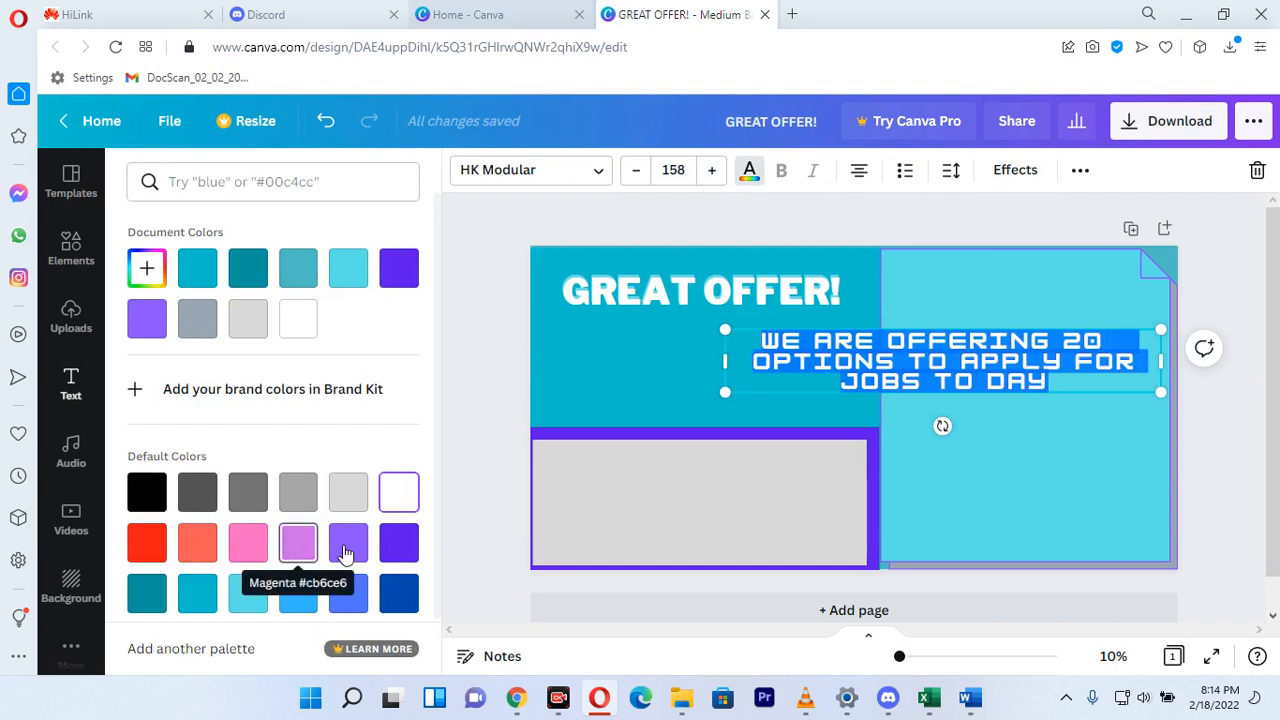
pyautogui.click(152, 545)
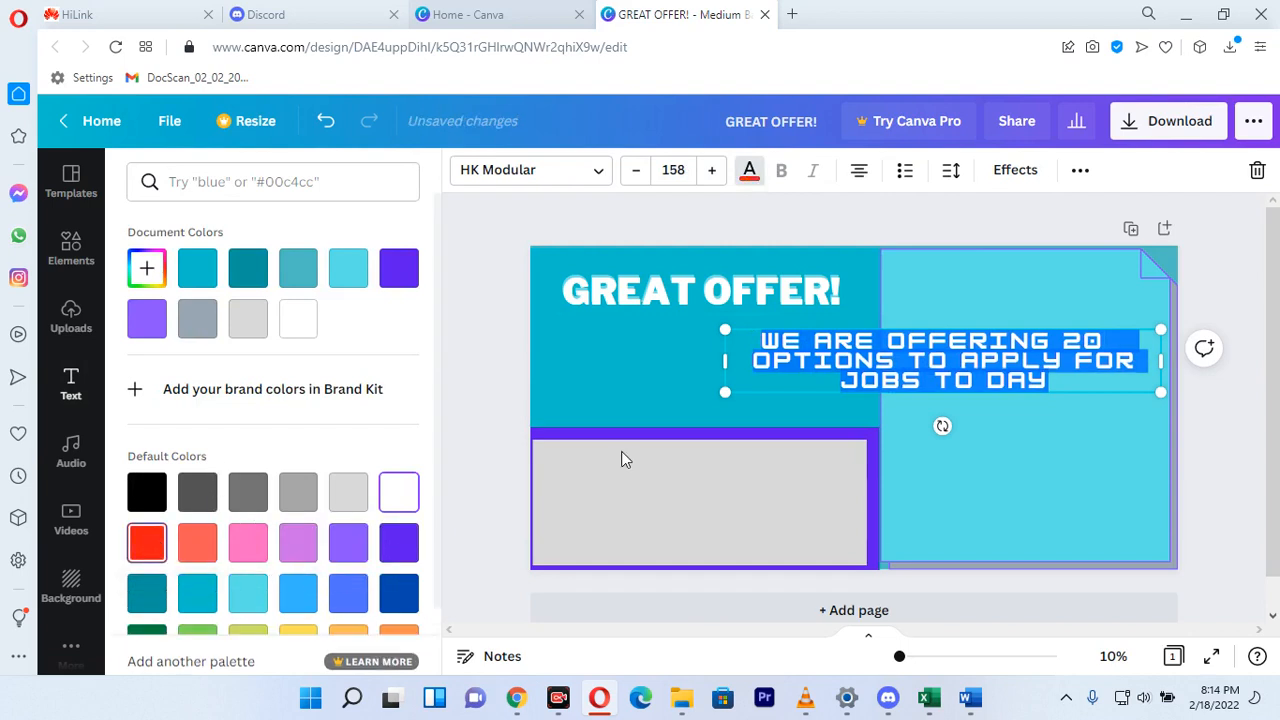
pyautogui.click(786, 422)
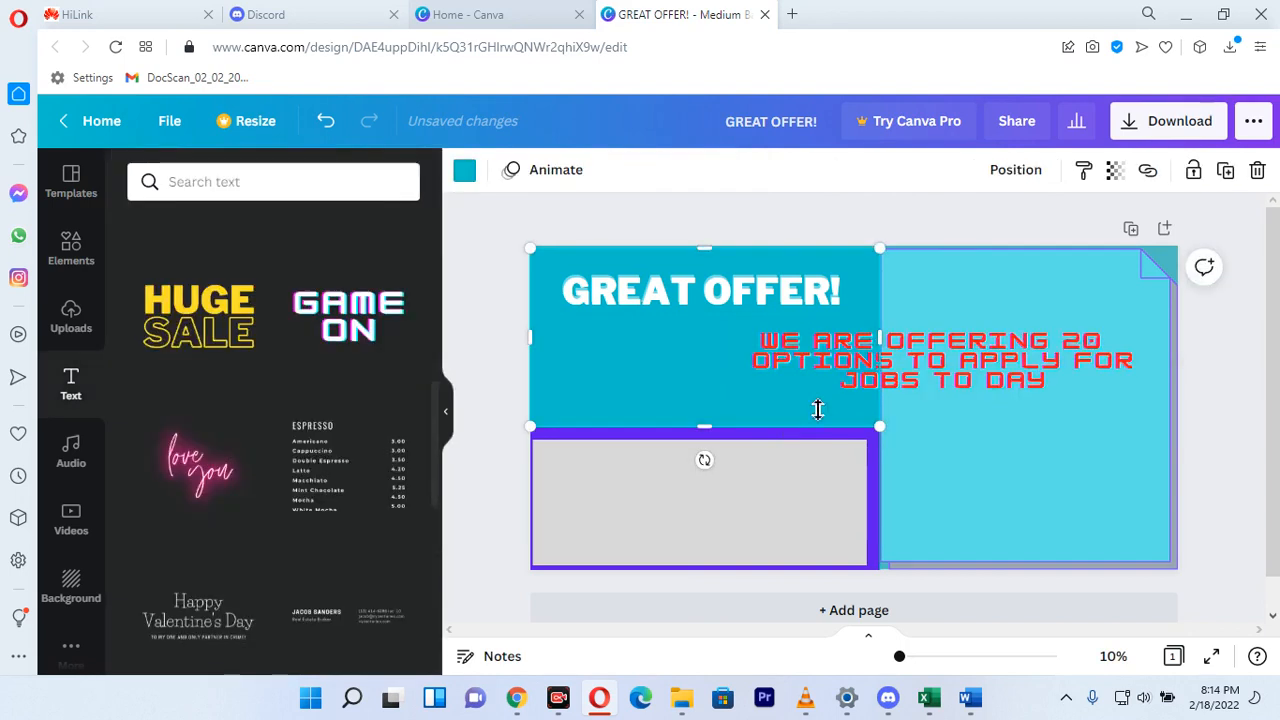
pyautogui.click(920, 365)
pyautogui.click(990, 421)
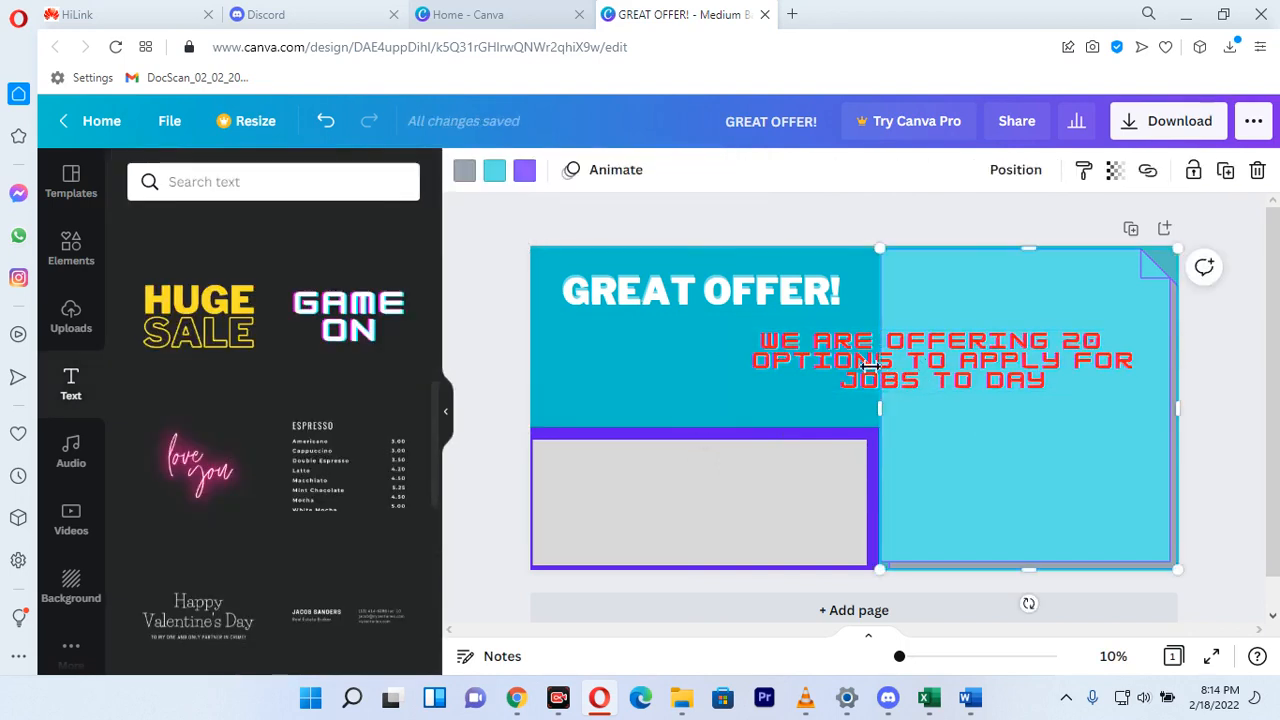
# - Narrow the job offer text box to fit within the light blue panel and recolor its text dark blue from the default colors
pyautogui.click(824, 362)
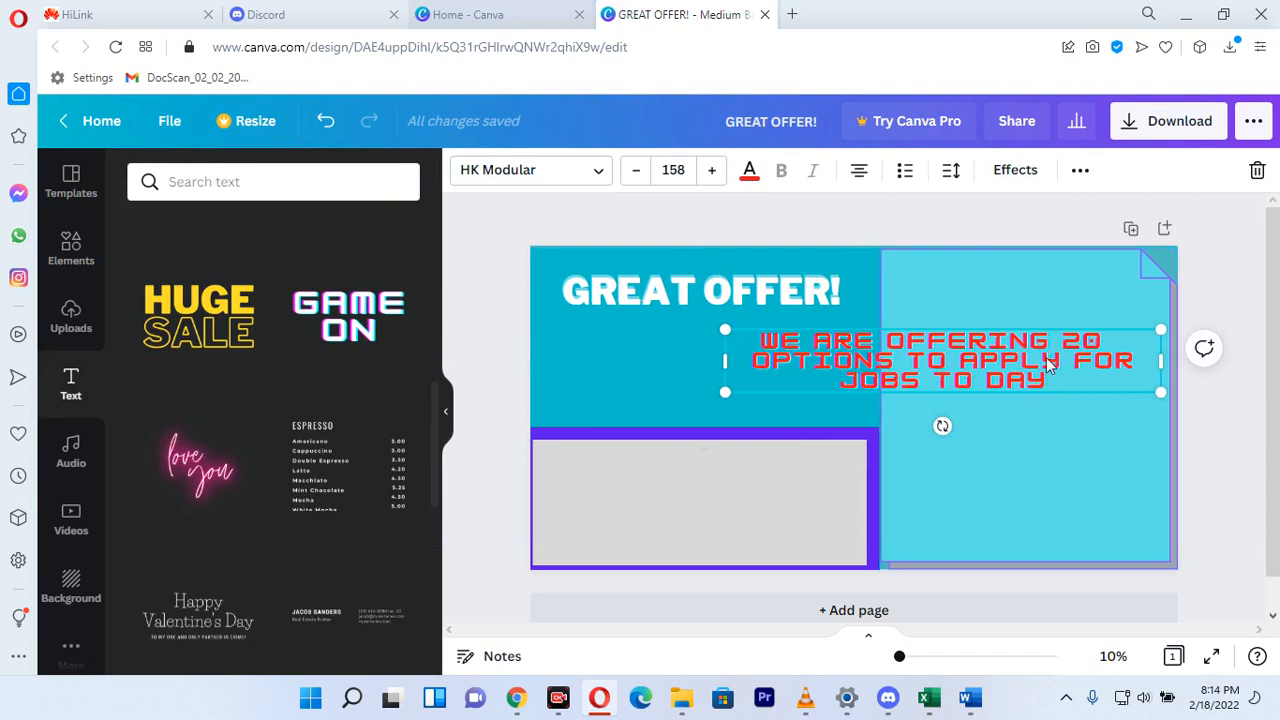
pyautogui.moveTo(720, 367); pyautogui.dragTo(887, 342)
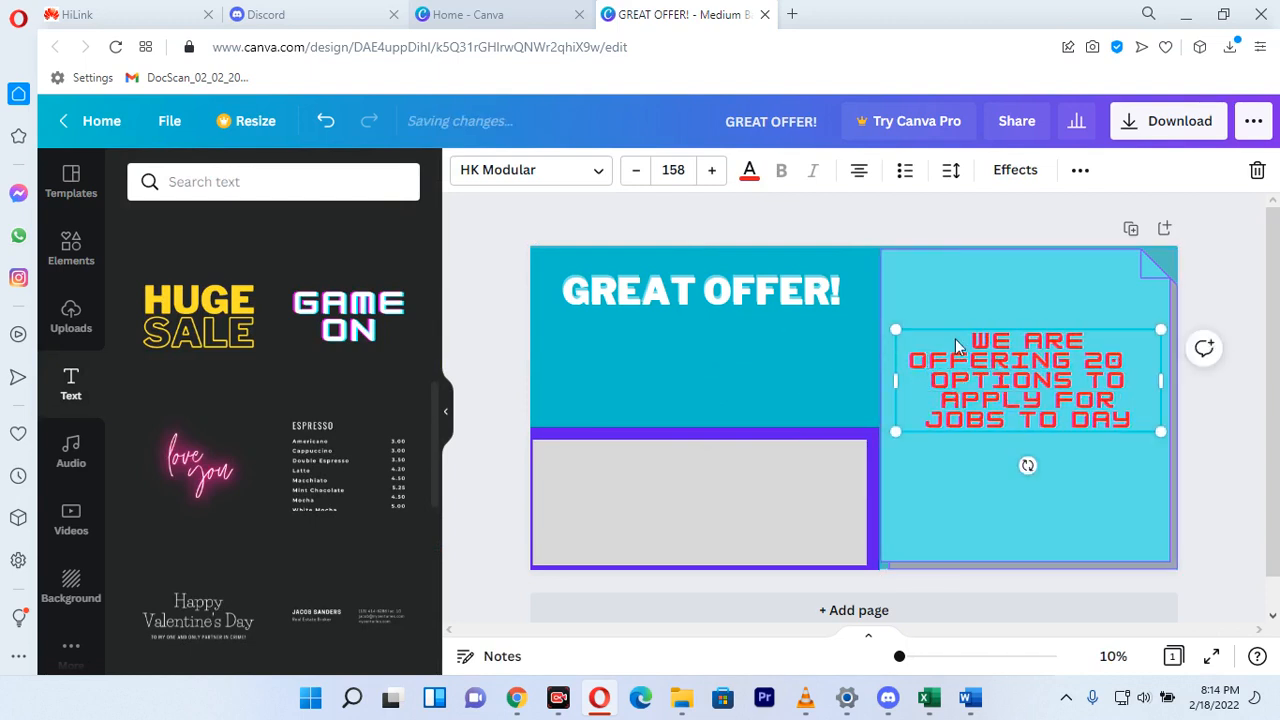
pyautogui.moveTo(966, 340); pyautogui.dragTo(1138, 420)
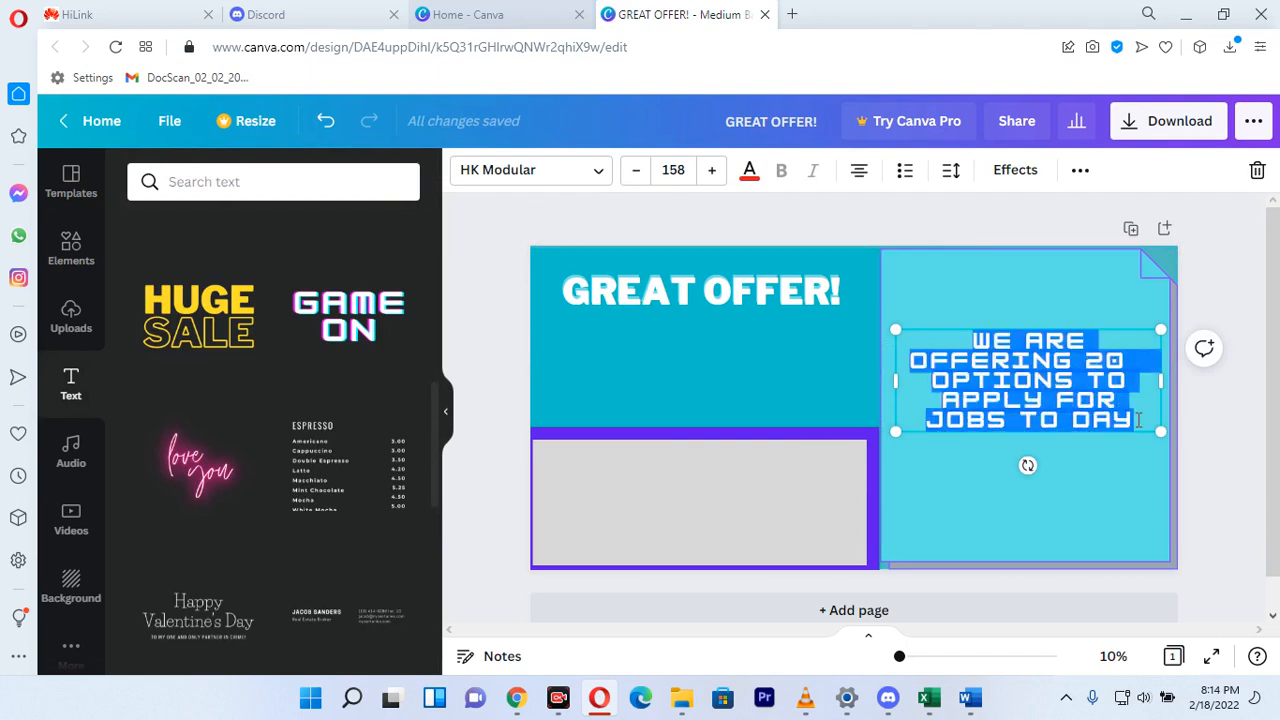
pyautogui.click(750, 172)
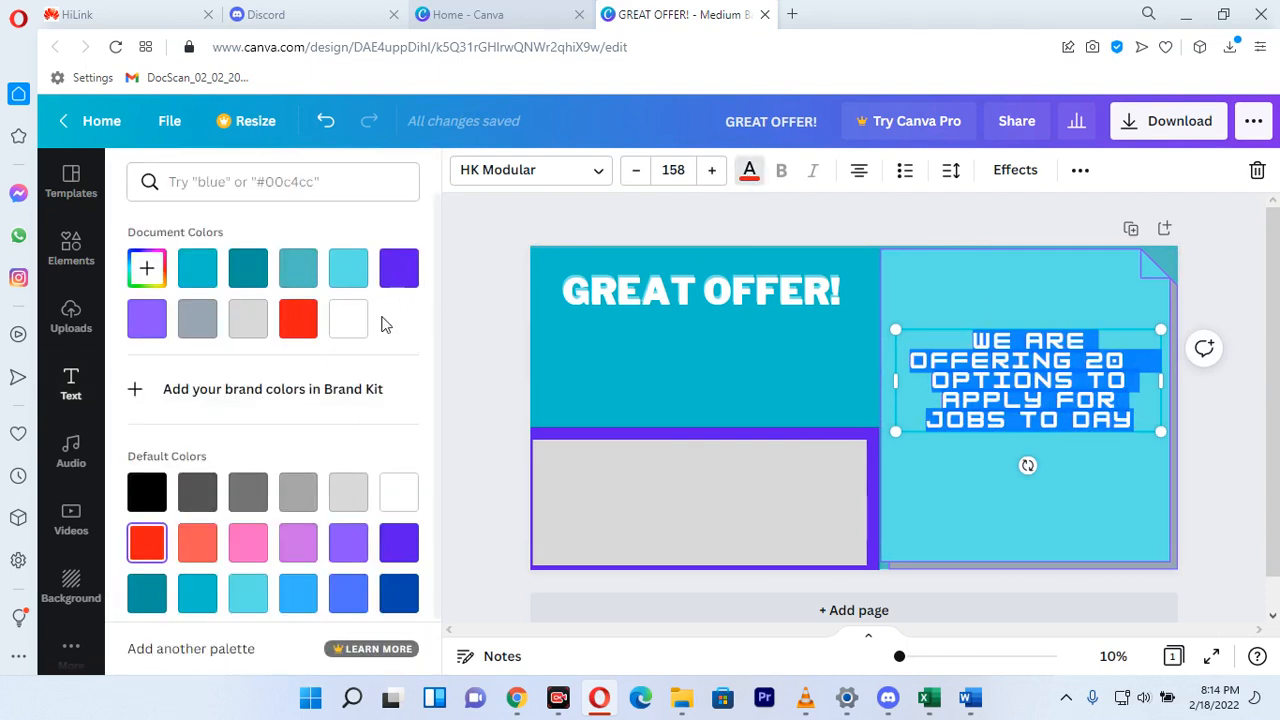
pyautogui.click(398, 593)
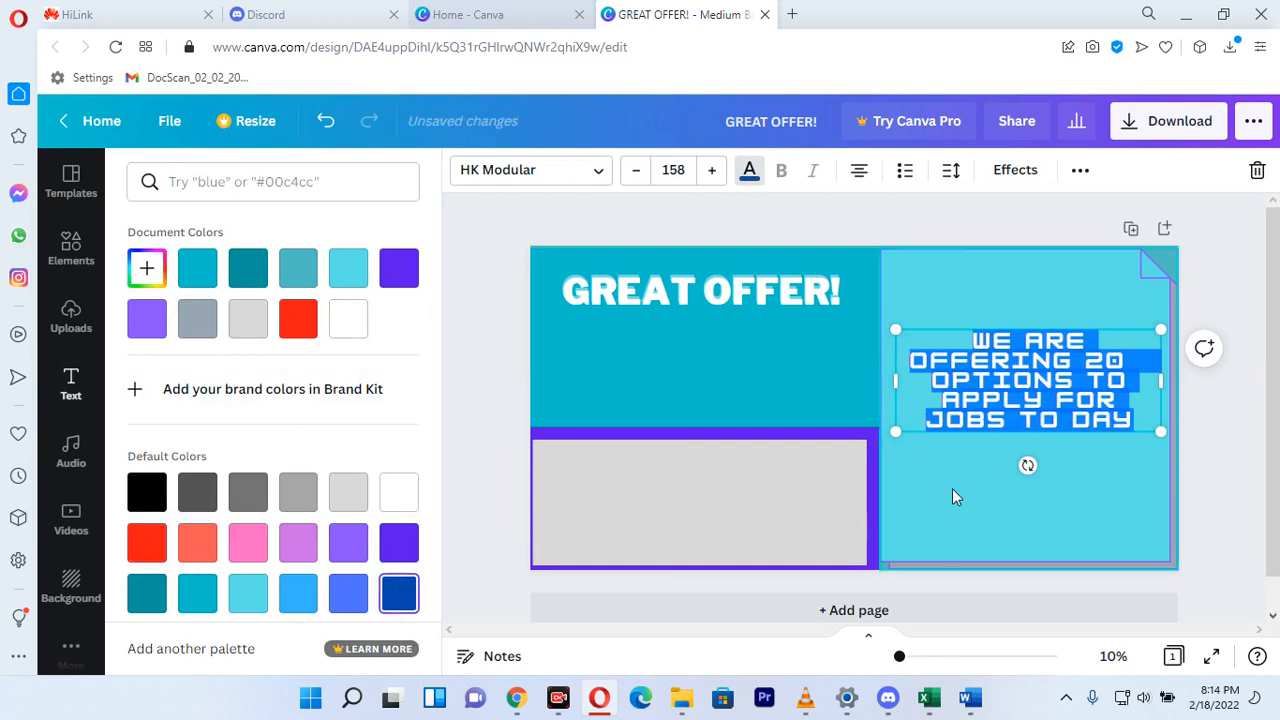
pyautogui.click(953, 492)
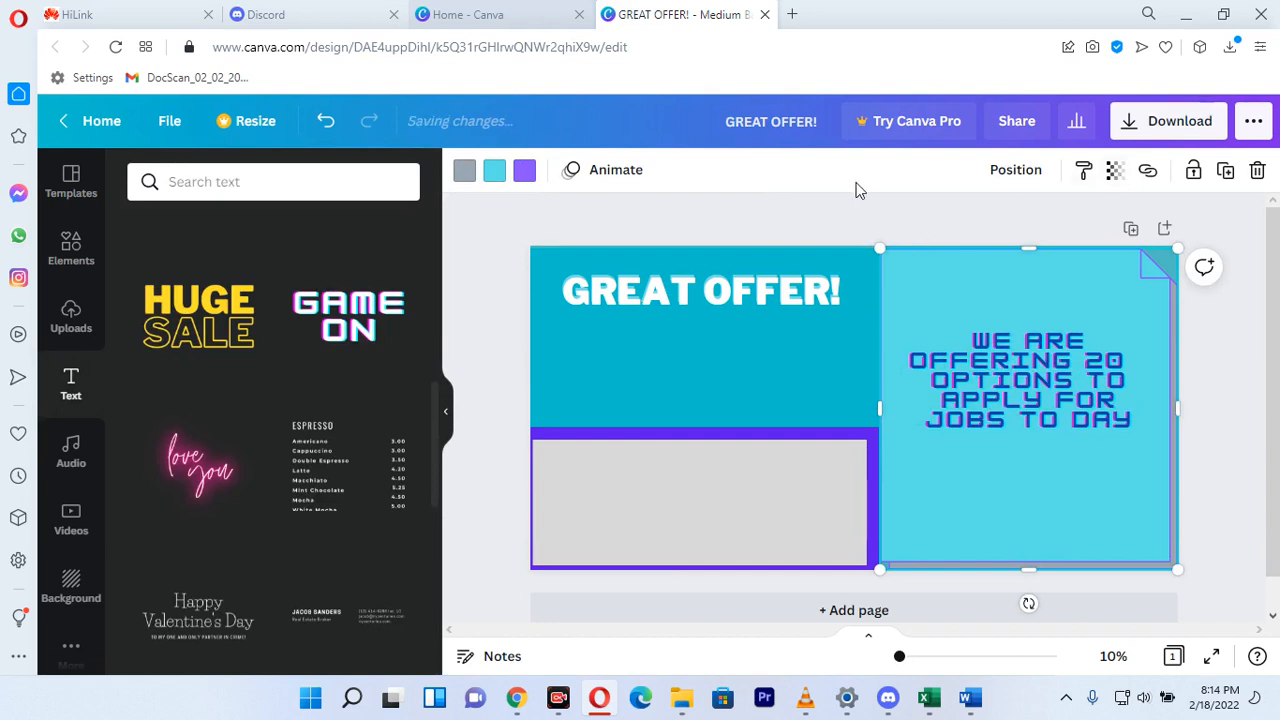
# - Try yellow from the default colors on the job offer text, and undo that color change
pyautogui.click(998, 380)
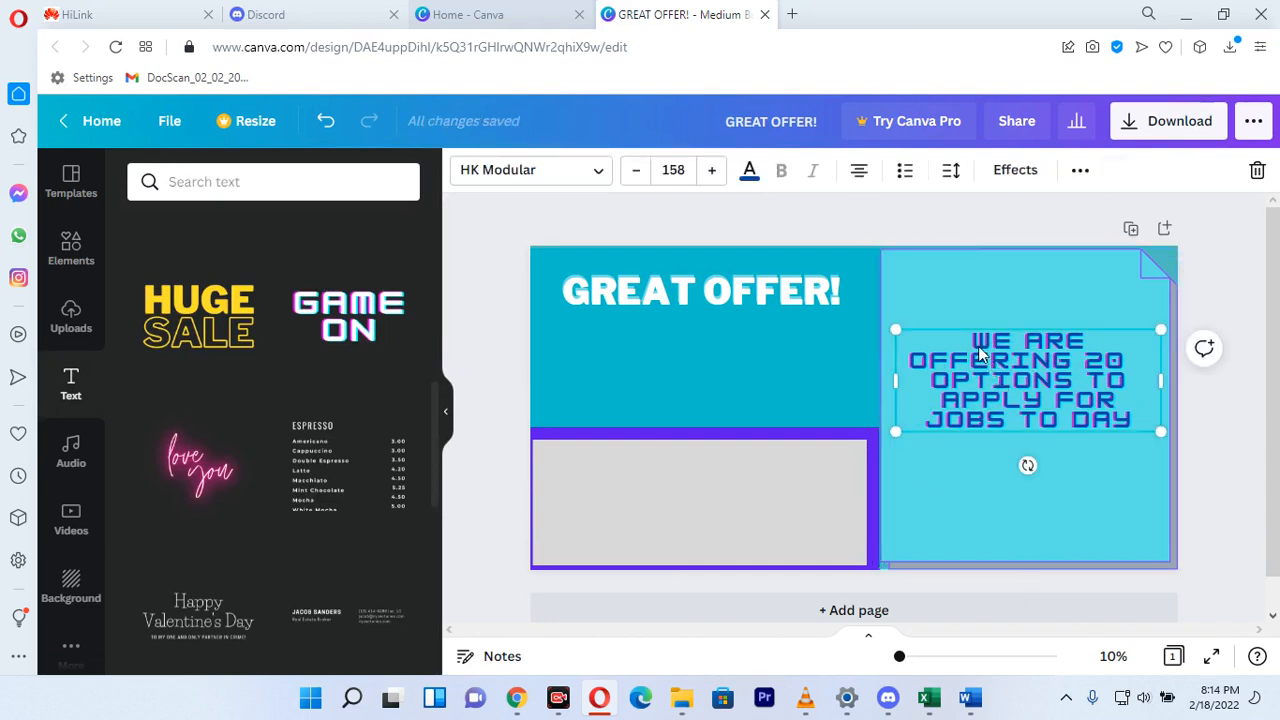
pyautogui.moveTo(972, 340); pyautogui.dragTo(1134, 424)
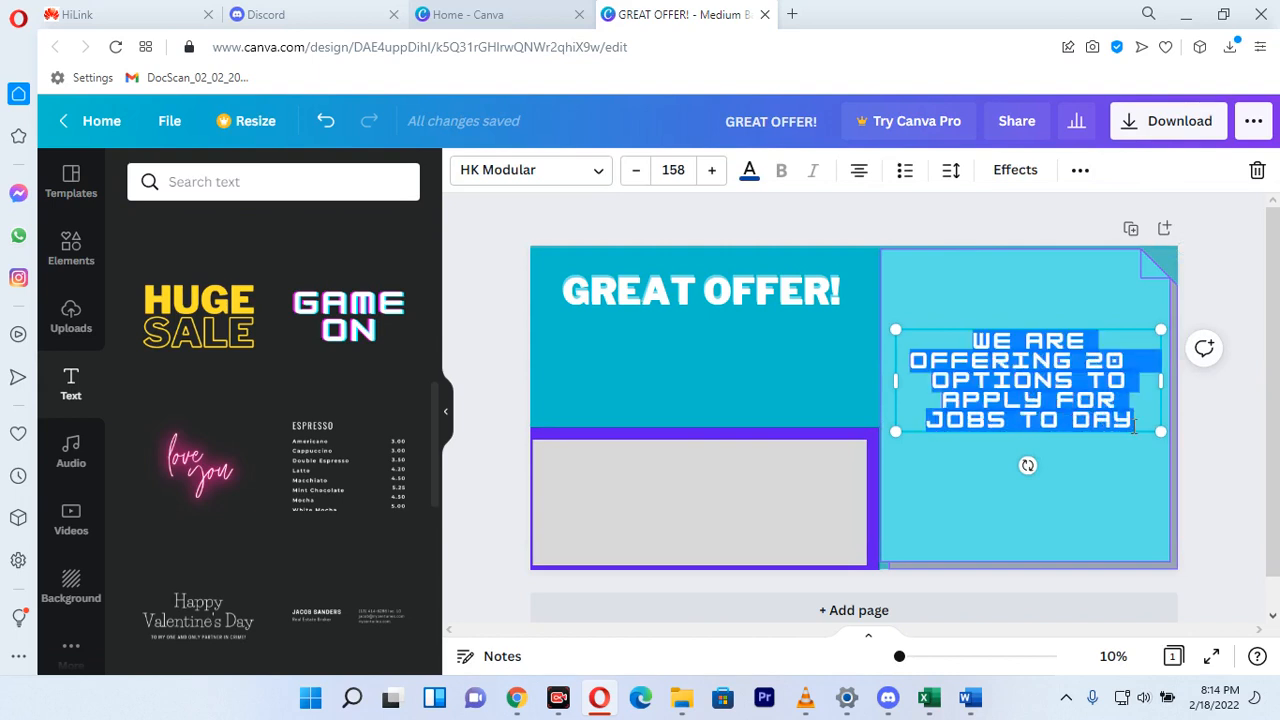
pyautogui.click(749, 172)
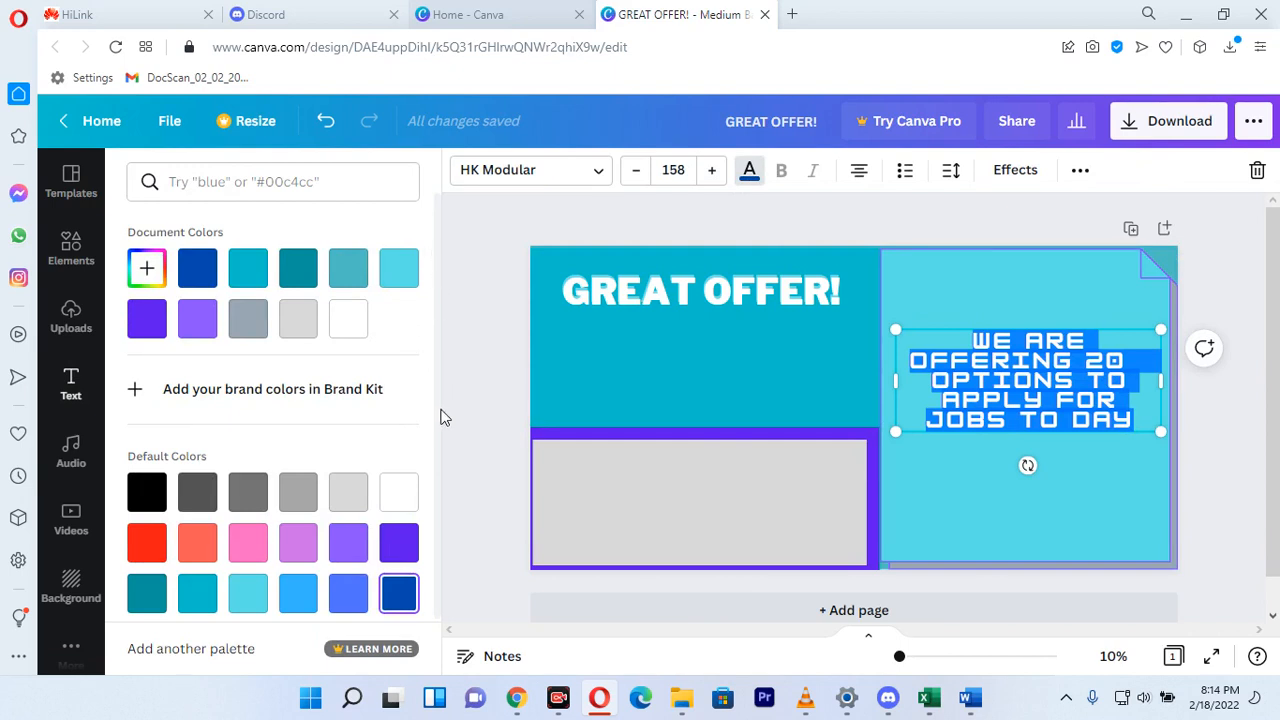
pyautogui.scroll(-1, 441, 475)
pyautogui.scroll(-1, 445, 500)
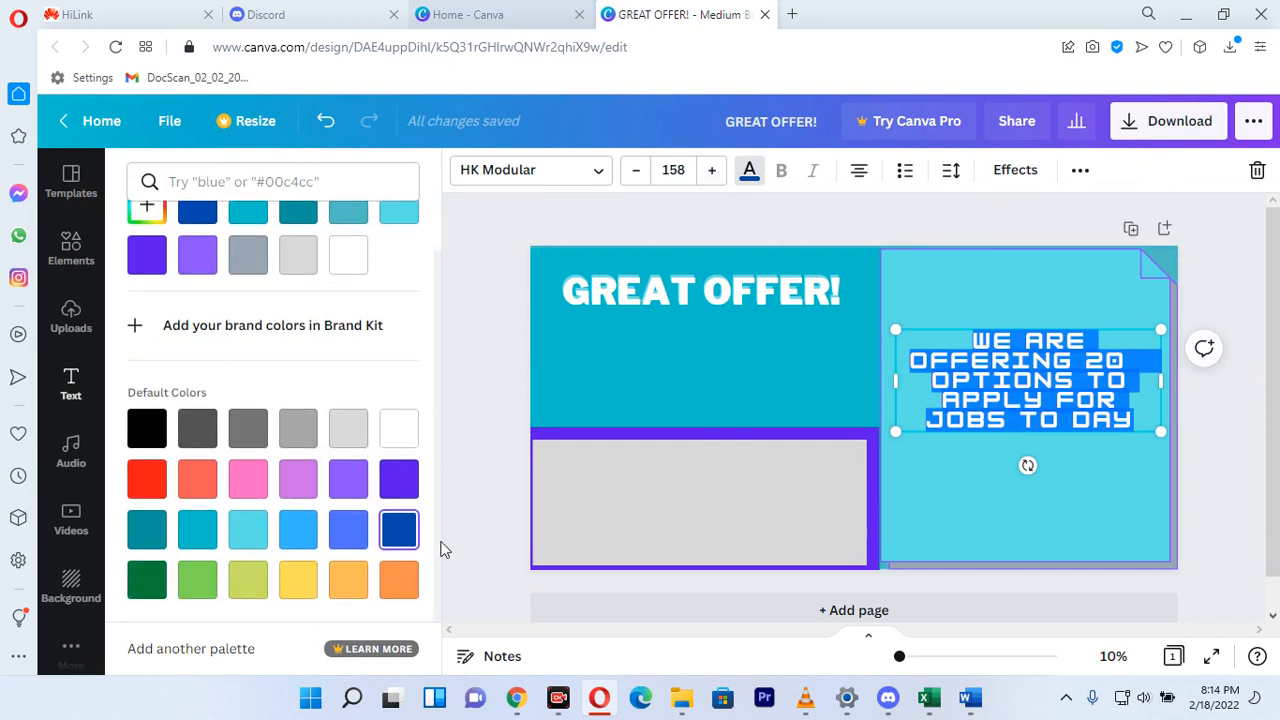
pyautogui.click(298, 580)
pyautogui.click(924, 478)
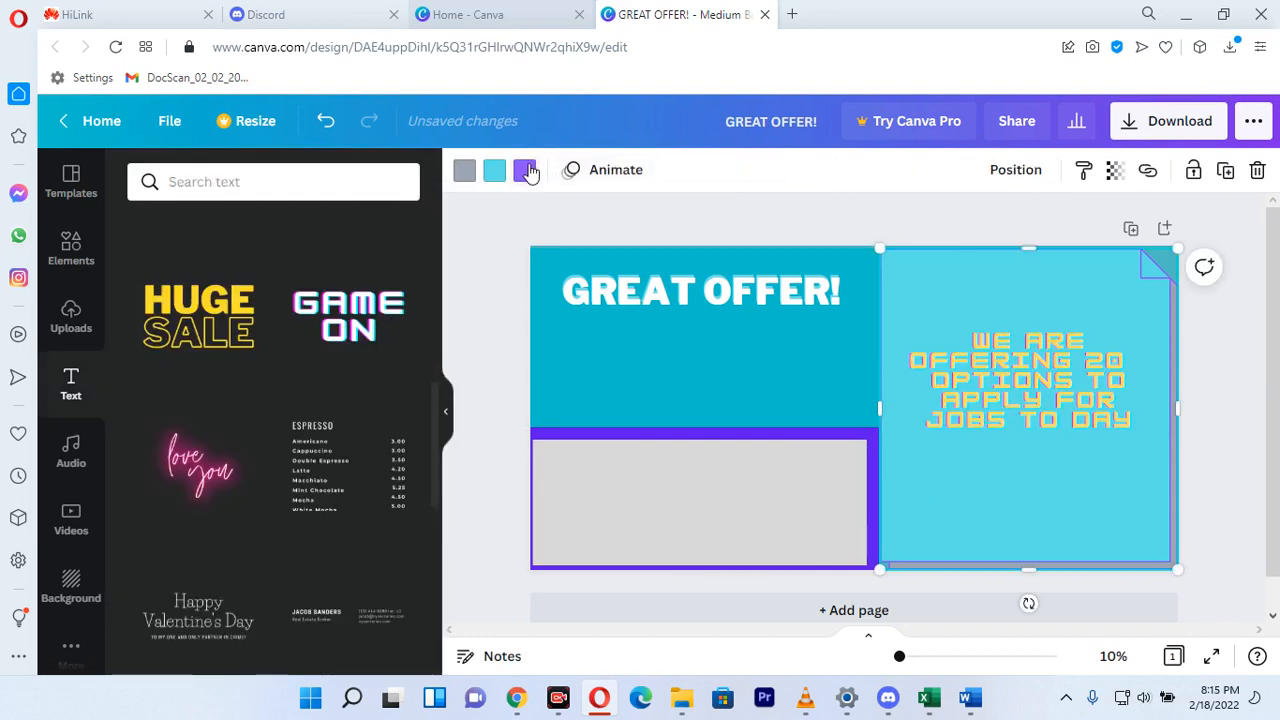
pyautogui.click(975, 343)
pyautogui.hotkey('ctrl', 'z')
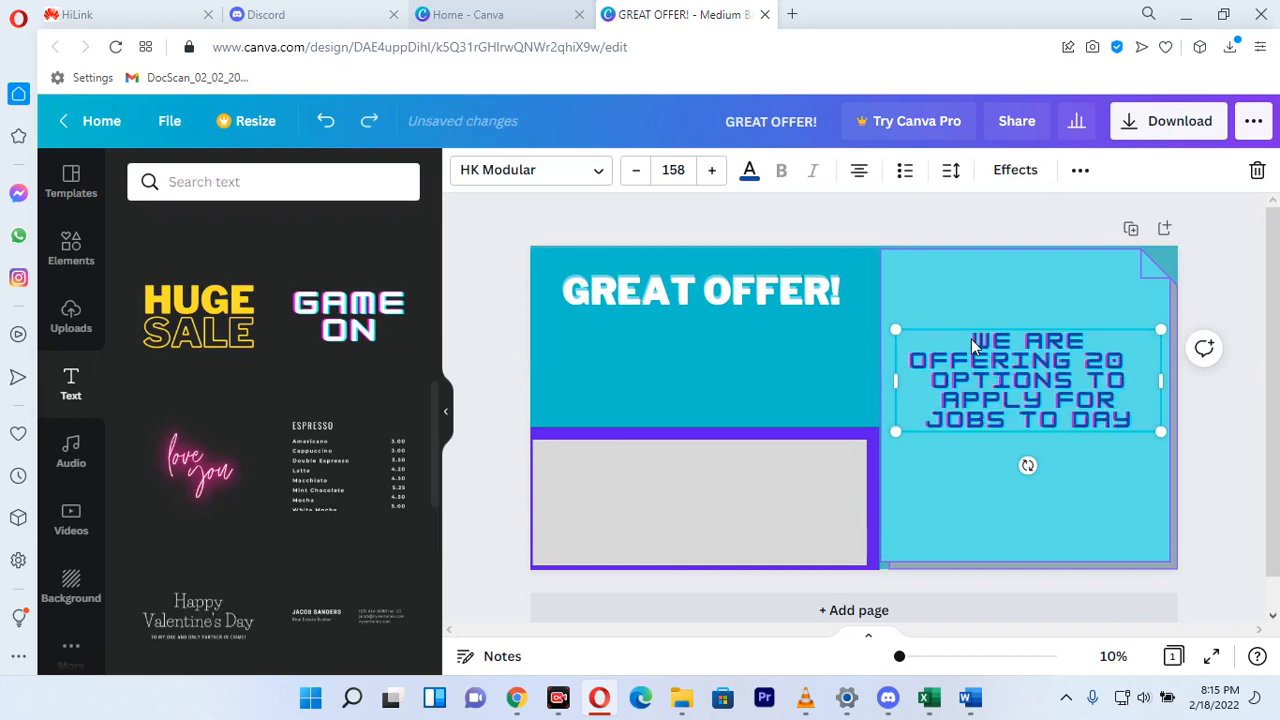
pyautogui.click(975, 487)
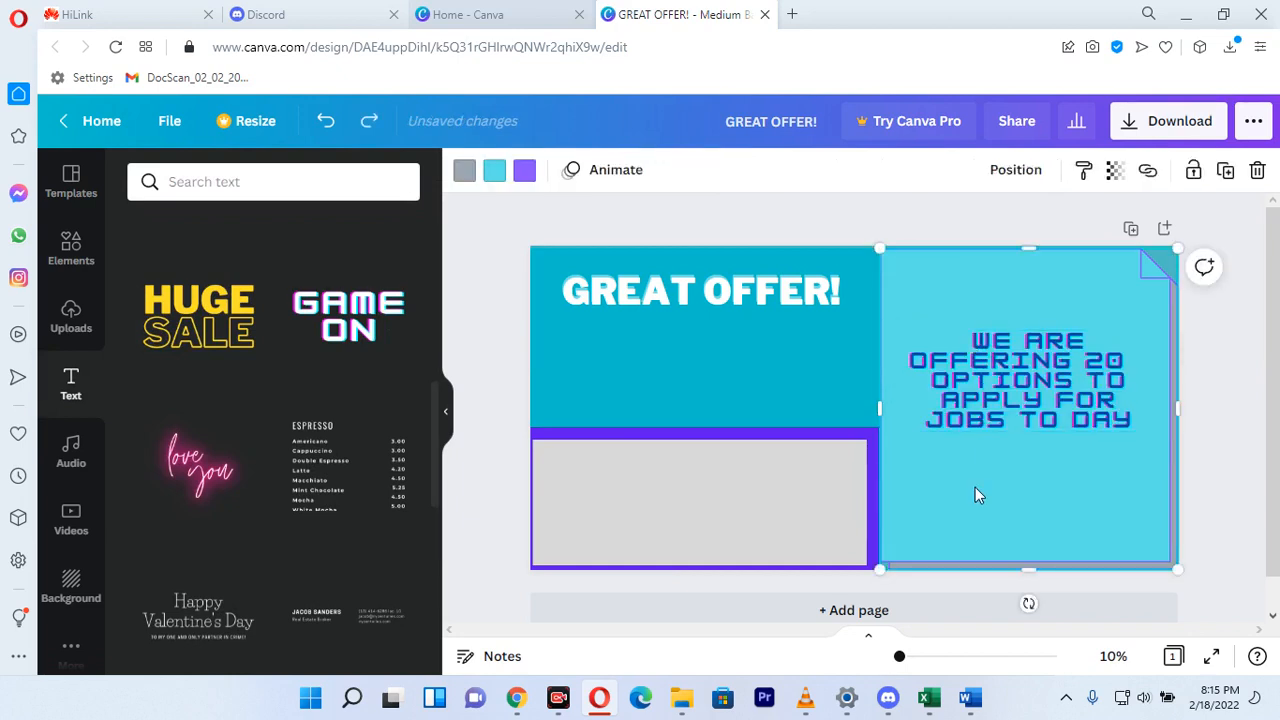
# - Replace the Glitch effect on the job offer text with the Shadow effect
pyautogui.click(975, 343)
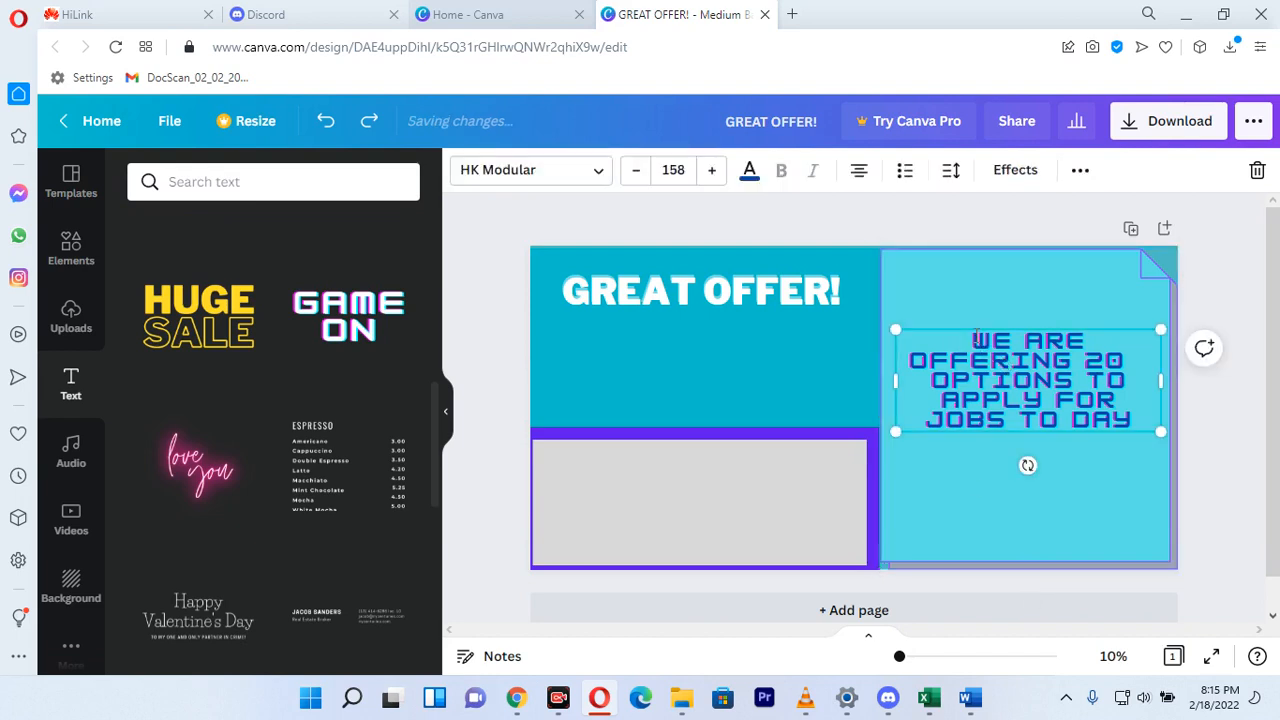
pyautogui.moveTo(971, 337); pyautogui.dragTo(1134, 420)
pyautogui.click(1015, 170)
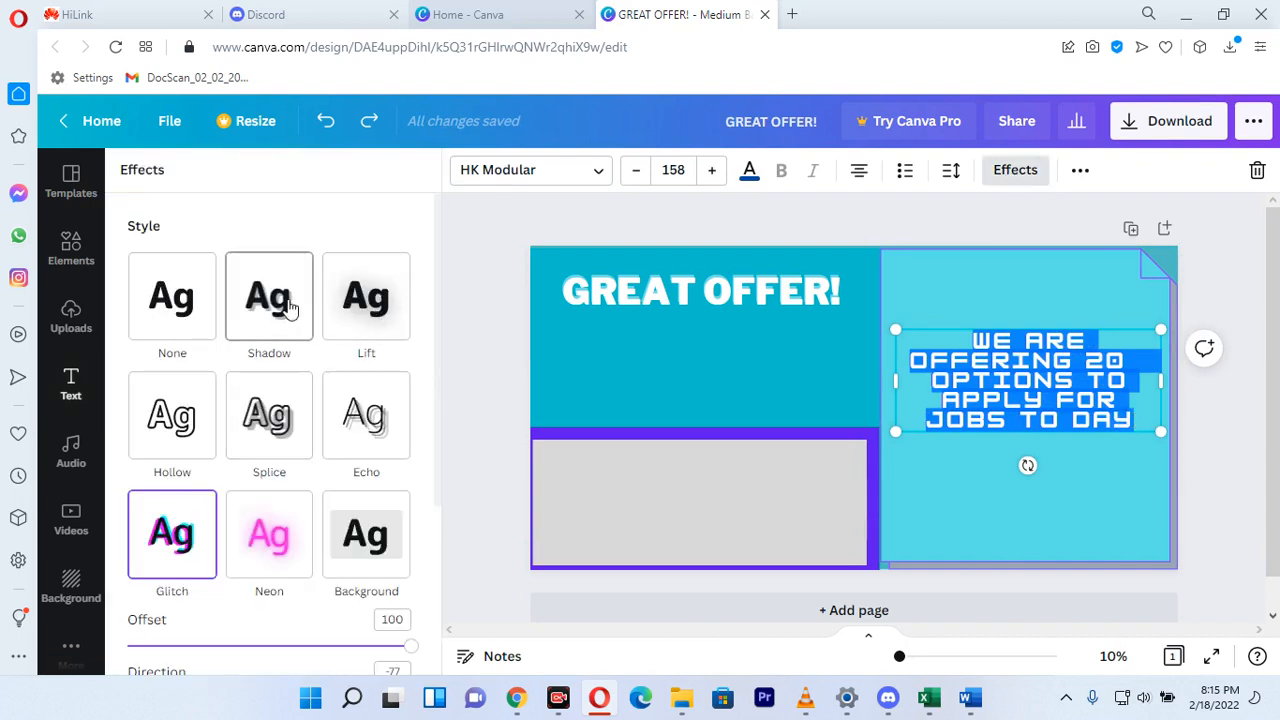
pyautogui.click(288, 310)
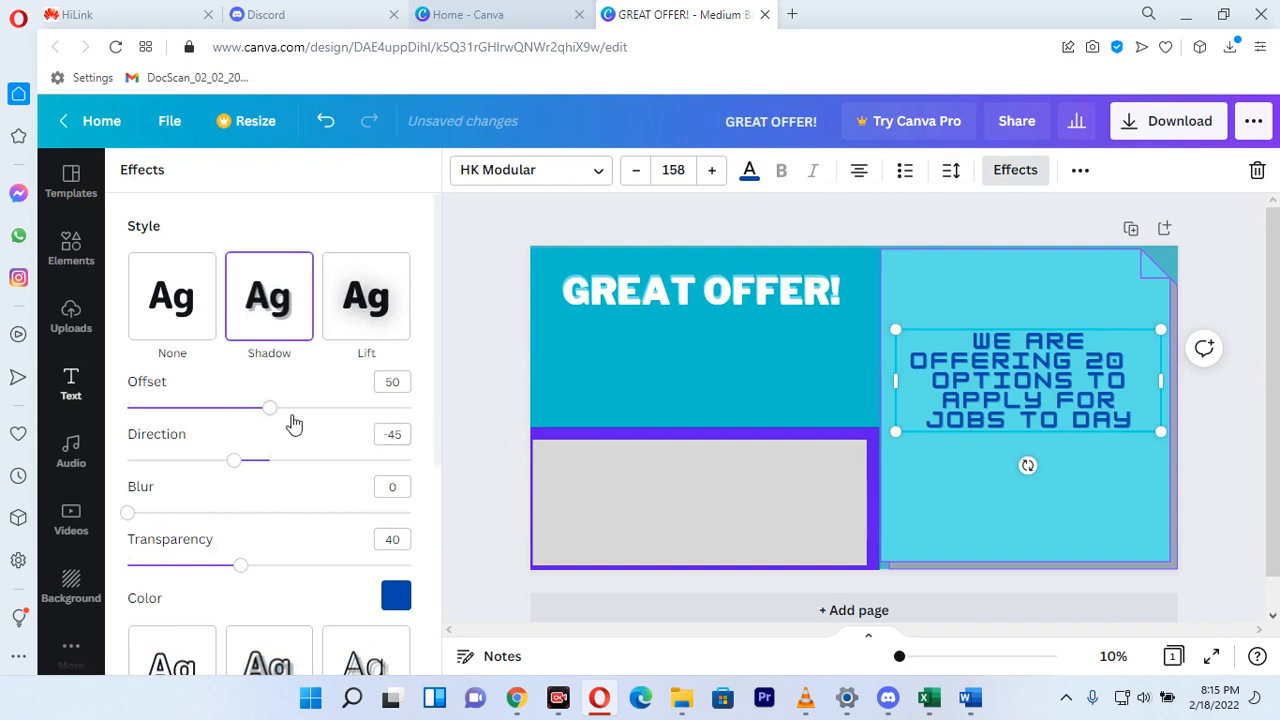
# - Set the job offer text's shadow direction to 36 and move the text to the upper part of the light blue panel
pyautogui.moveTo(240, 465); pyautogui.dragTo(299, 467)
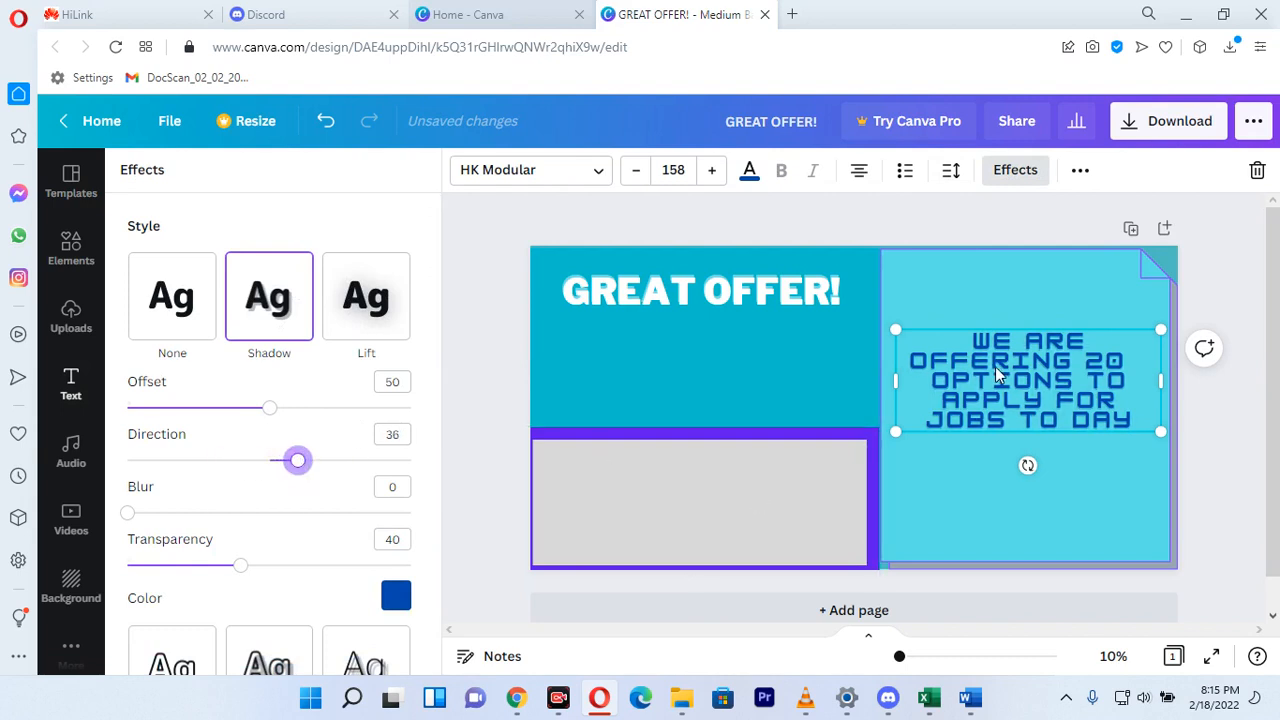
pyautogui.moveTo(995, 366); pyautogui.dragTo(995, 302)
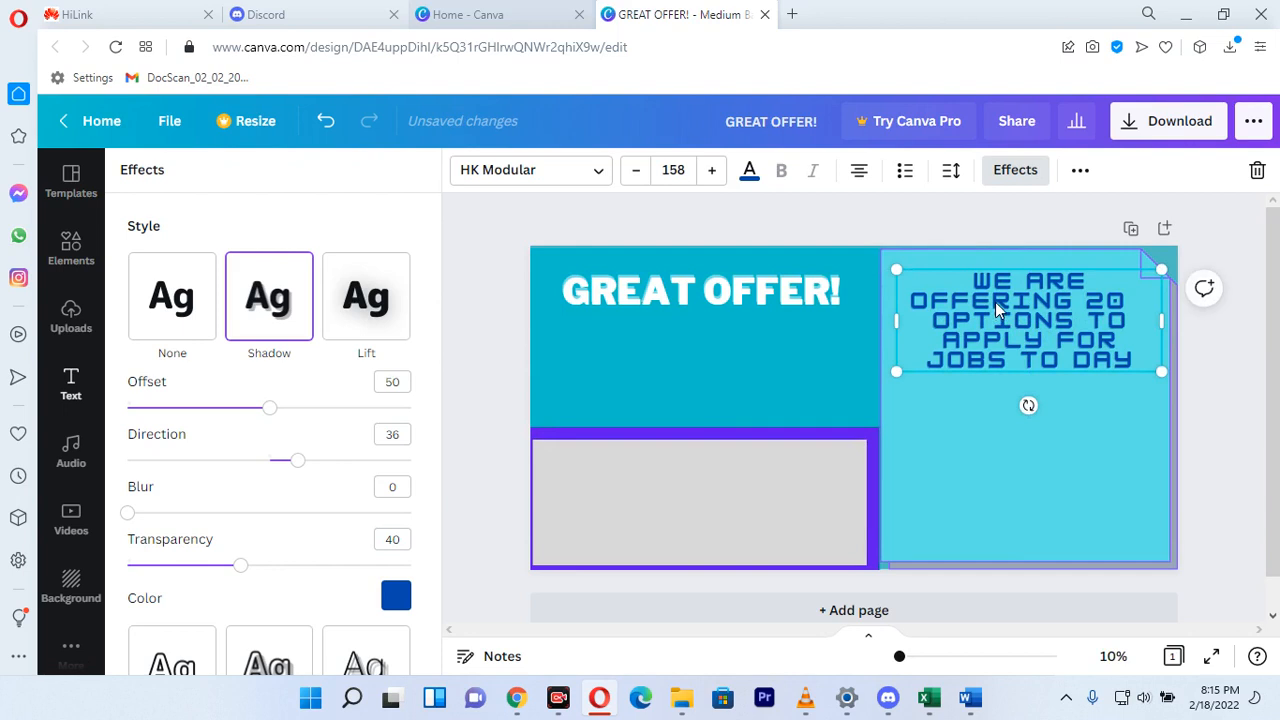
pyautogui.click(1011, 428)
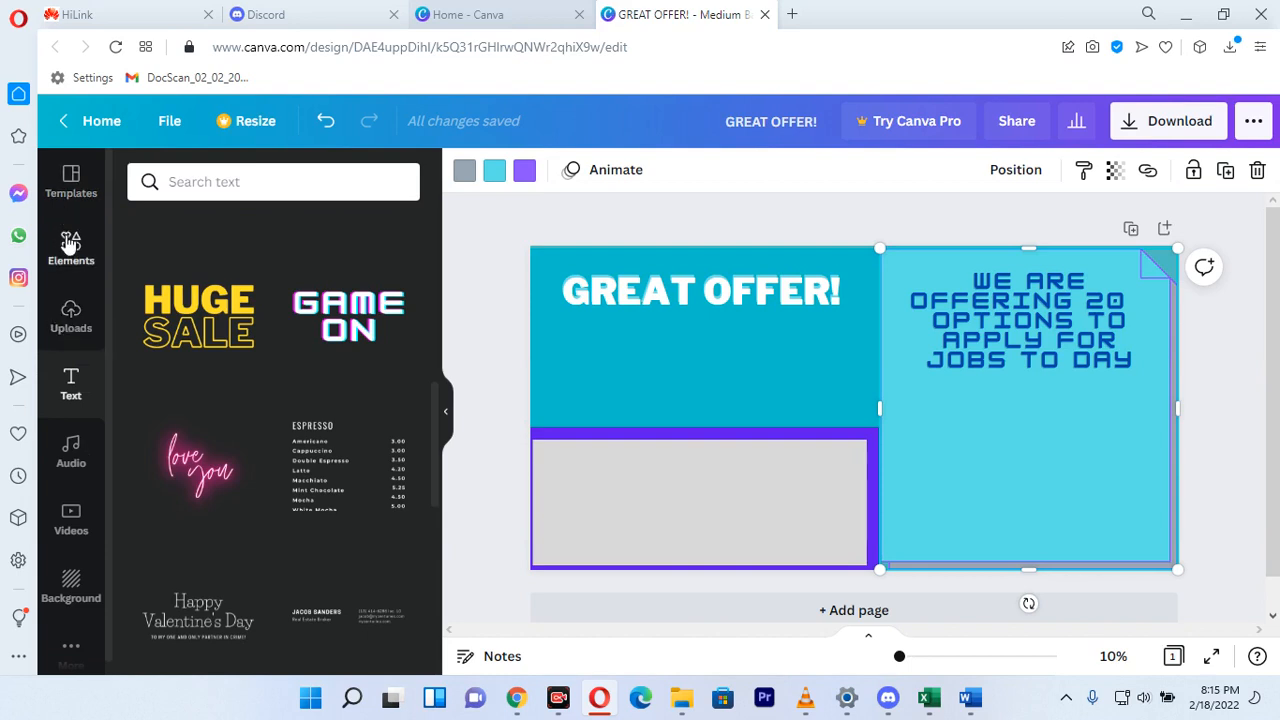
# - Add the green money bag image from the uploads and move it over the grey box beneath the GREAT OFFER! heading
pyautogui.click(75, 332)
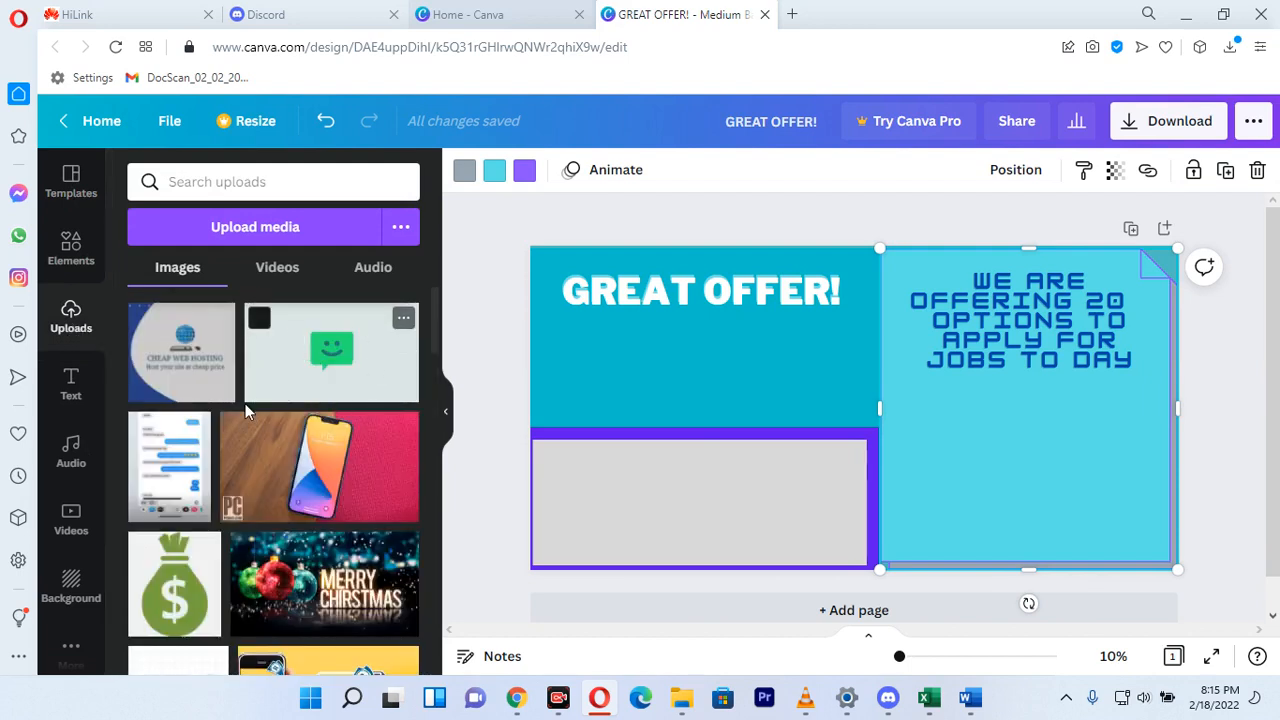
pyautogui.click(170, 585)
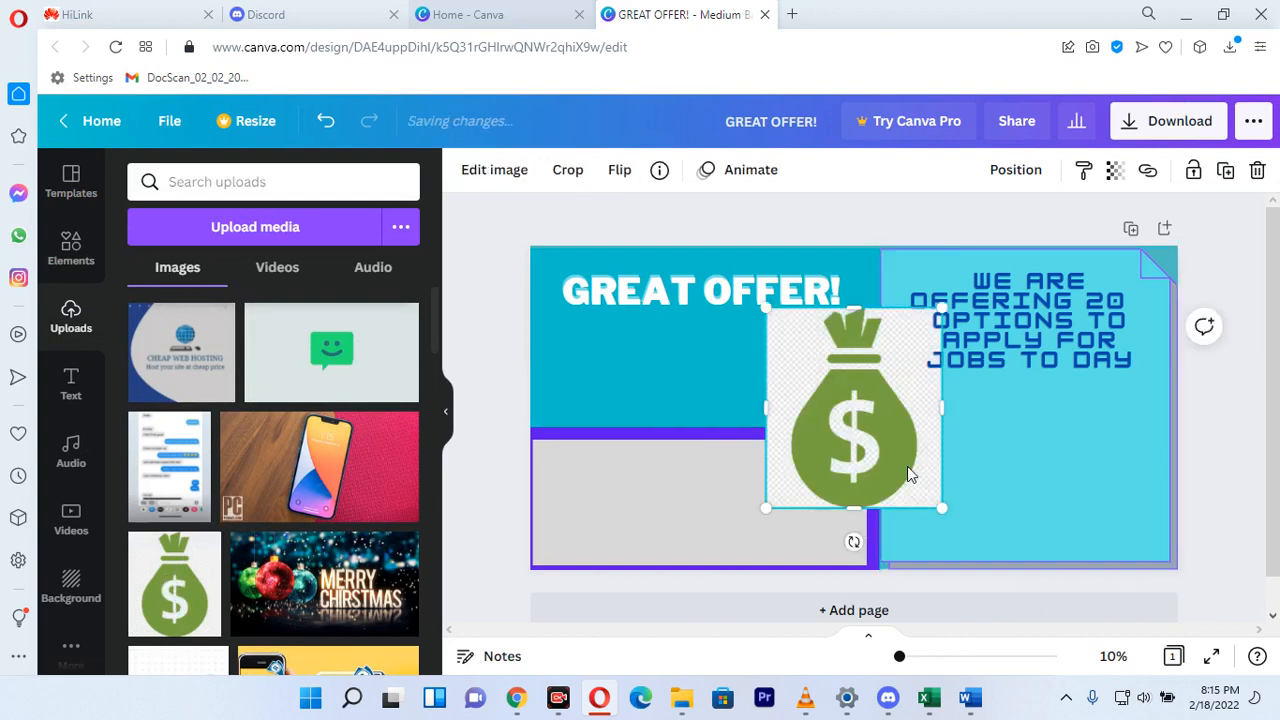
pyautogui.moveTo(830, 435); pyautogui.dragTo(665, 490)
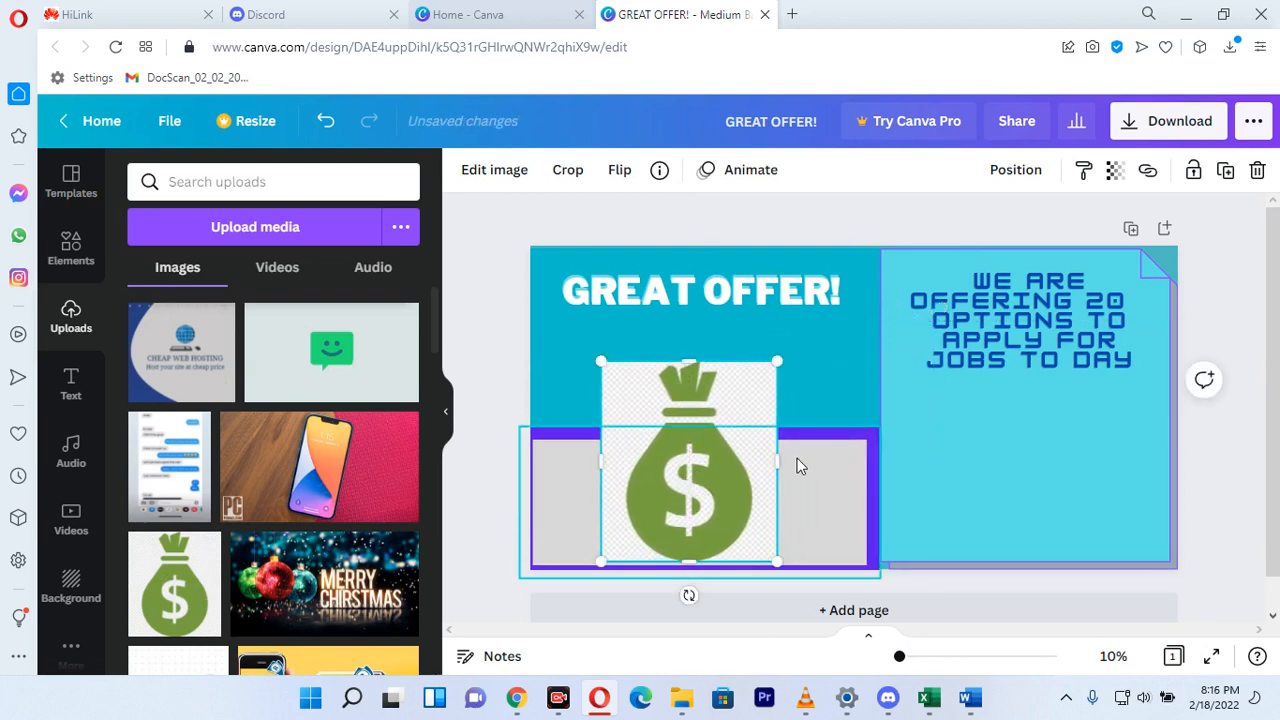
# - Enlarge the money bag image to reach the light blue panel, the heading above and the banner's lower edge
pyautogui.moveTo(780, 463); pyautogui.dragTo(854, 462)
pyautogui.moveTo(779, 445); pyautogui.dragTo(805, 430)
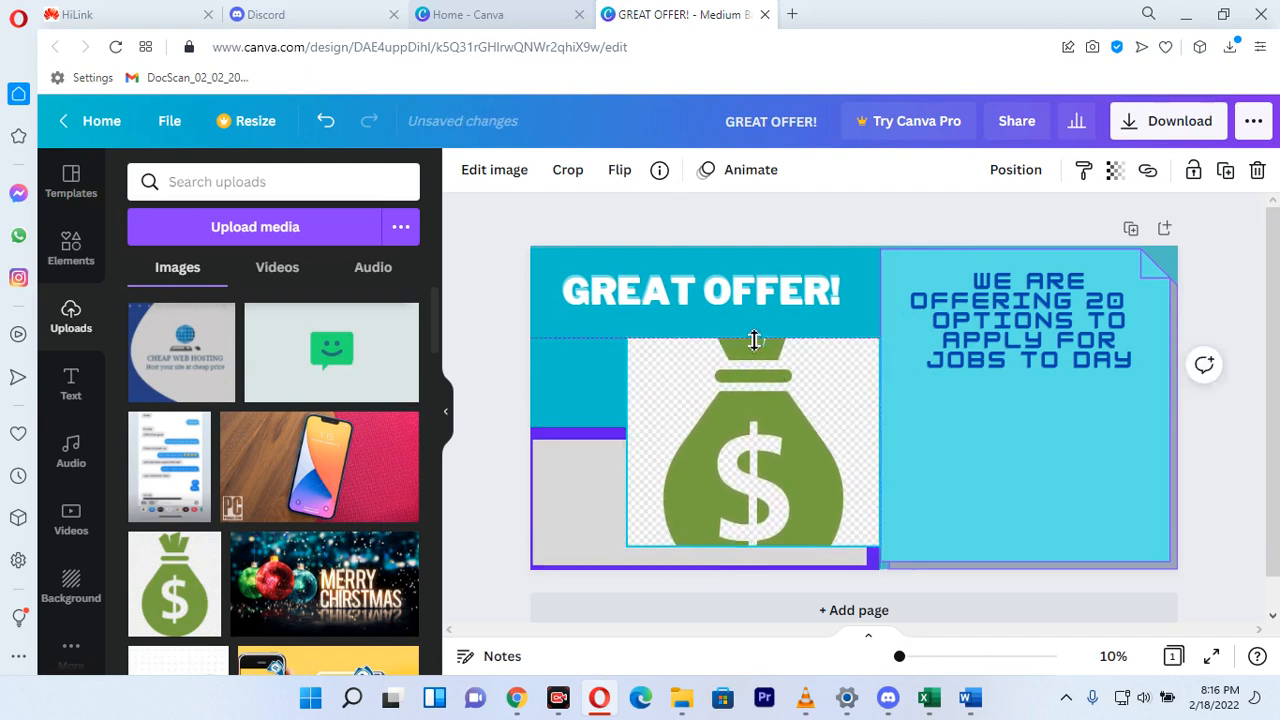
pyautogui.moveTo(753, 346); pyautogui.dragTo(747, 315)
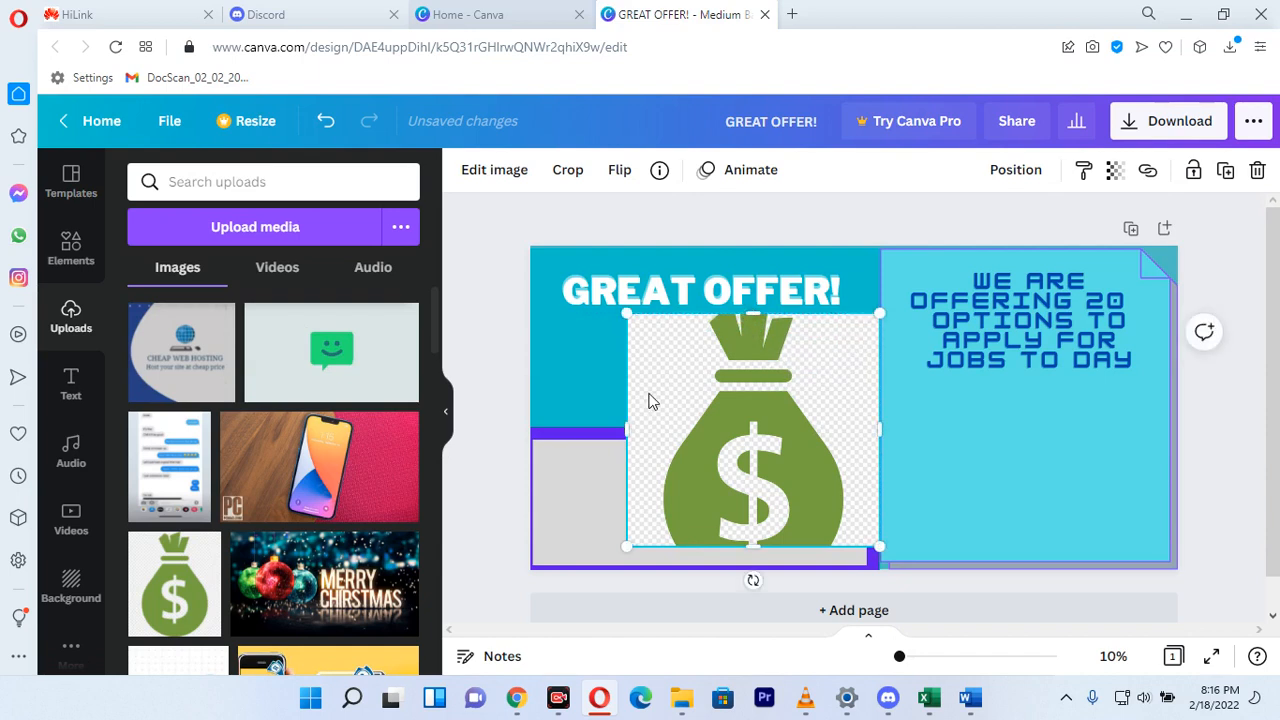
pyautogui.moveTo(756, 546); pyautogui.dragTo(760, 563)
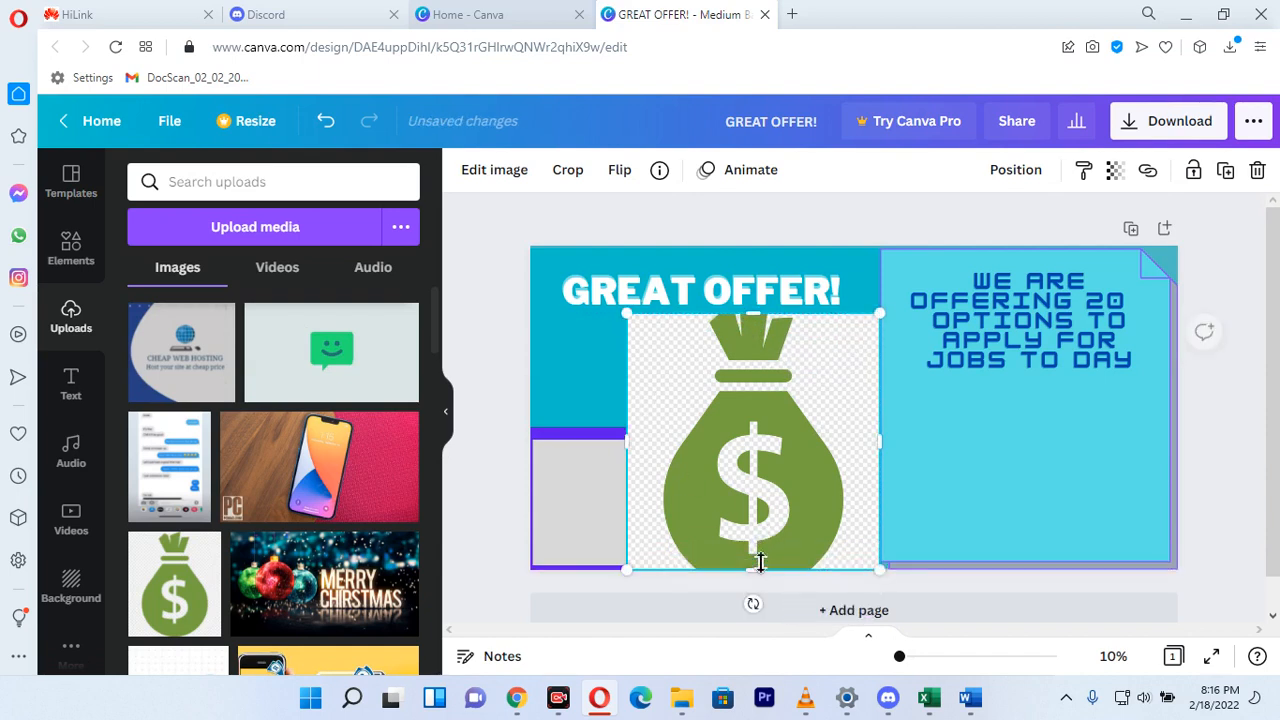
pyautogui.click(987, 500)
pyautogui.click(570, 407)
pyautogui.click(643, 376)
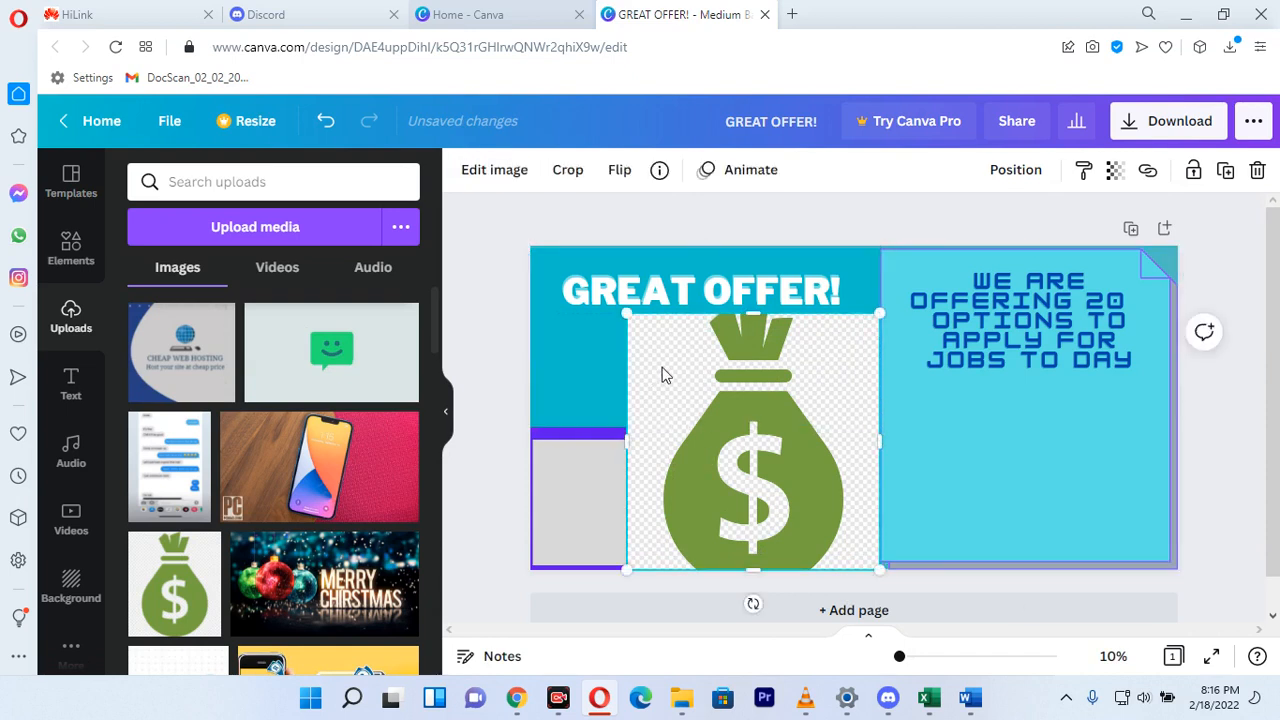
# - Shift the money bag image slightly down and left, and widen it to meet the light blue panel
pyautogui.moveTo(663, 371); pyautogui.dragTo(667, 382)
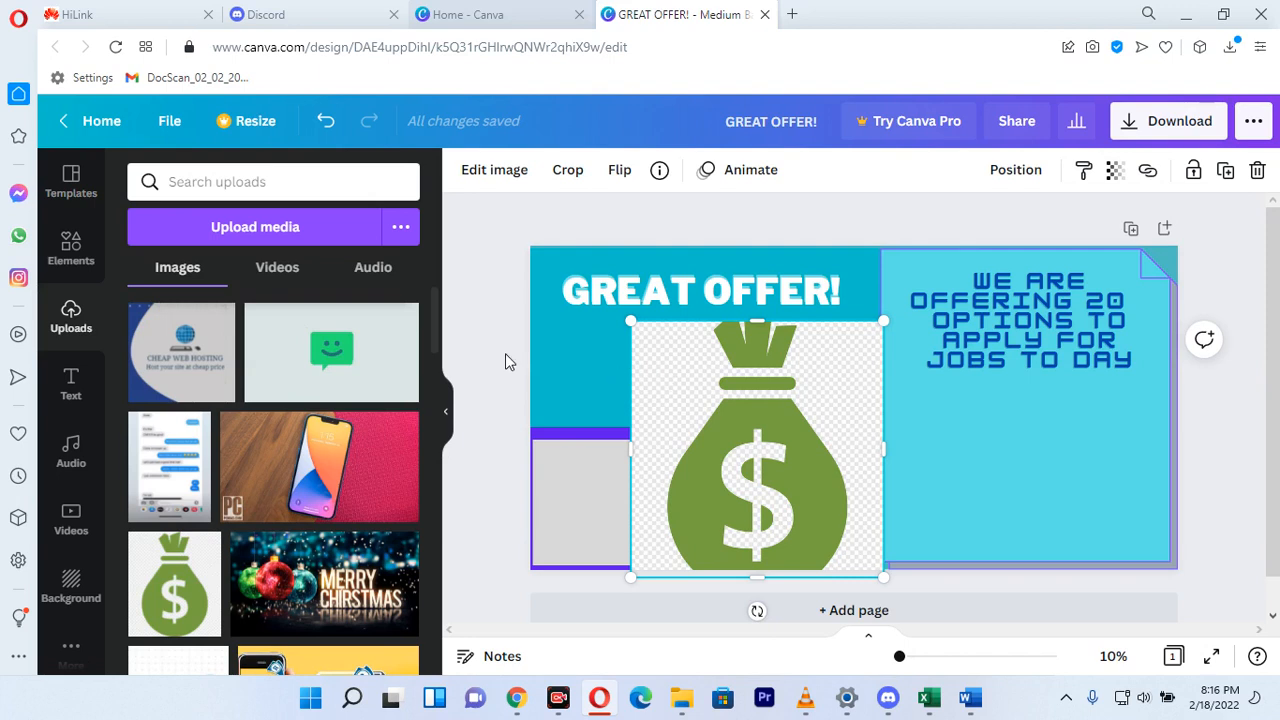
pyautogui.click(242, 238)
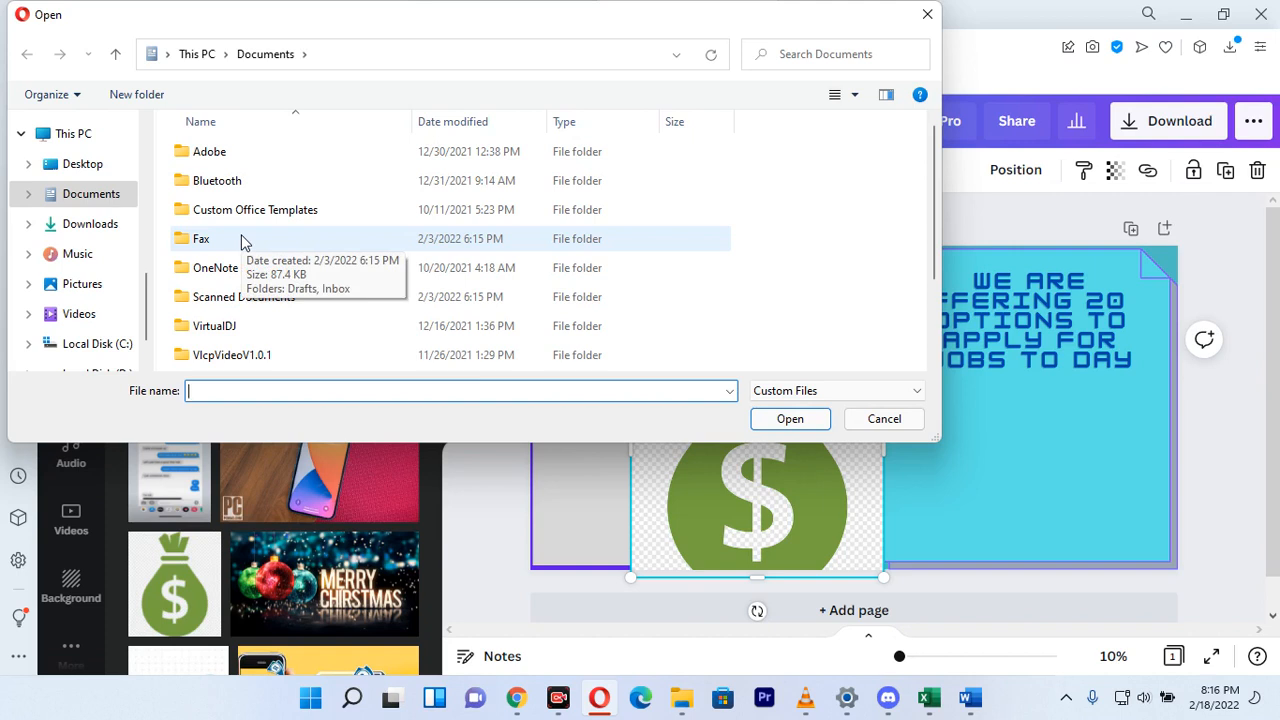
pyautogui.click(884, 418)
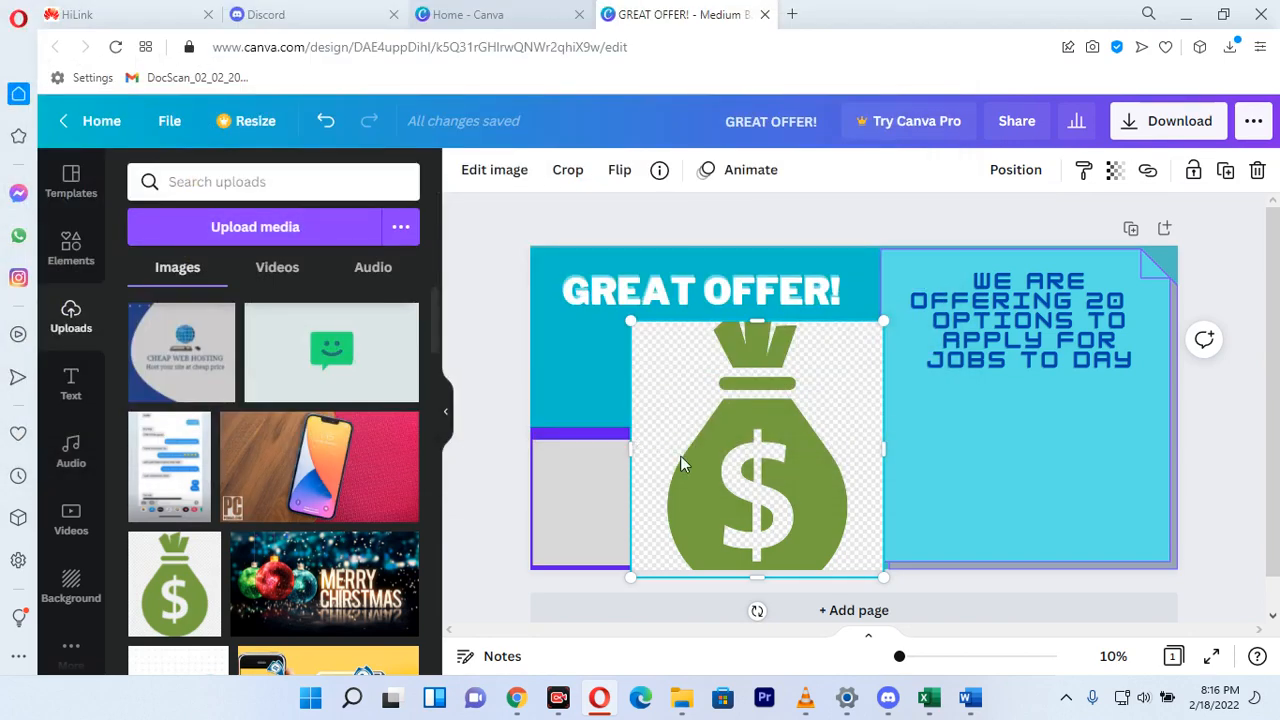
pyautogui.moveTo(680, 463); pyautogui.dragTo(648, 471)
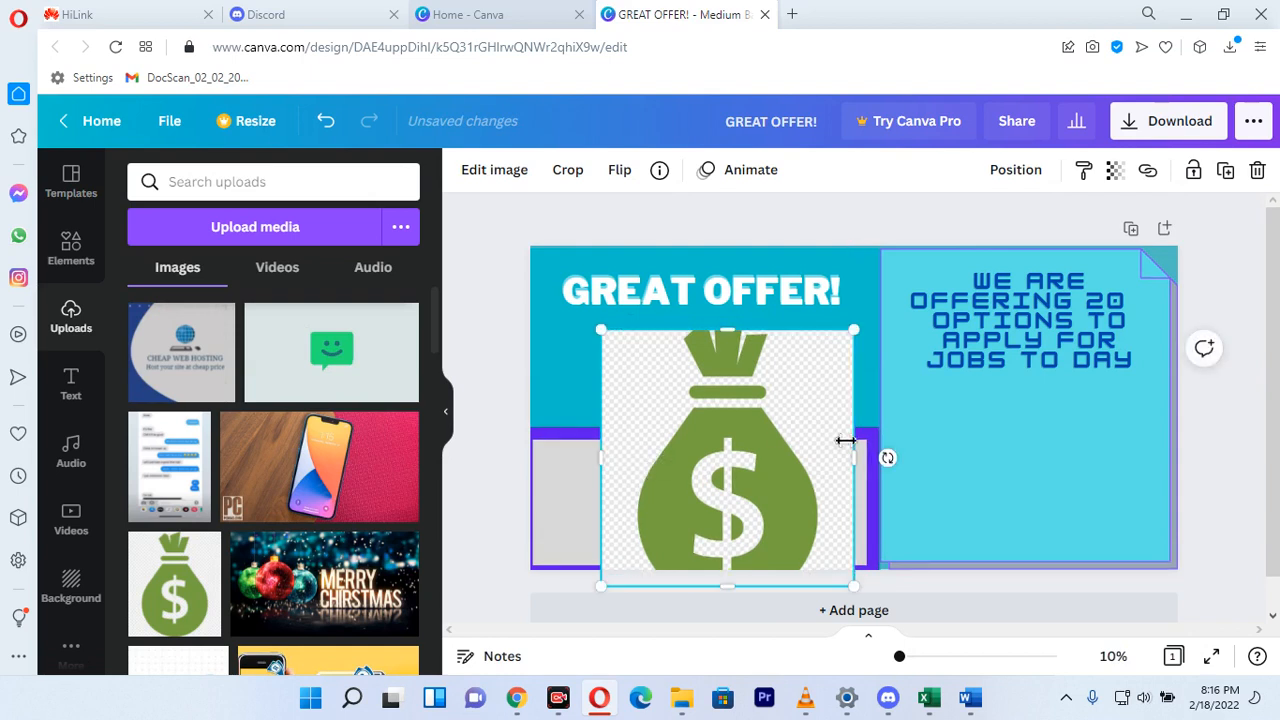
pyautogui.moveTo(863, 460); pyautogui.dragTo(880, 460)
pyautogui.click(959, 463)
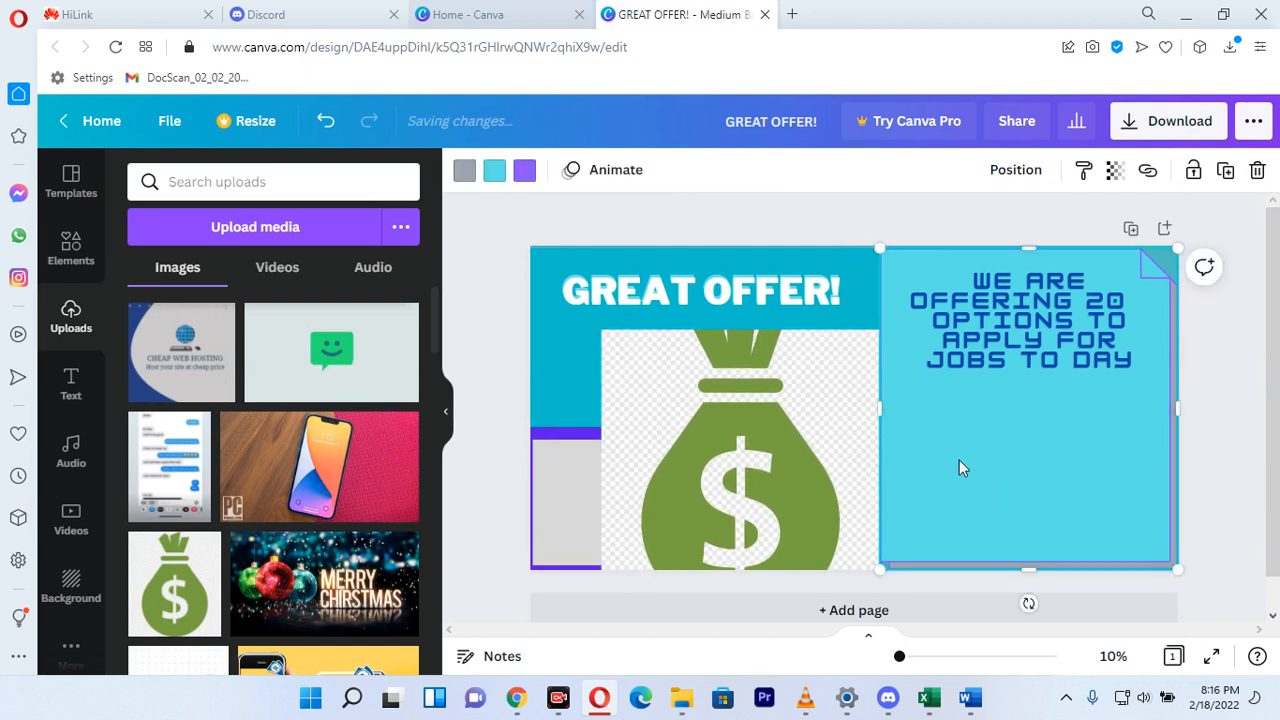
# - Add the "1,286 New Documents Created" text combination and place it in the lower part of the light blue panel
pyautogui.click(58, 378)
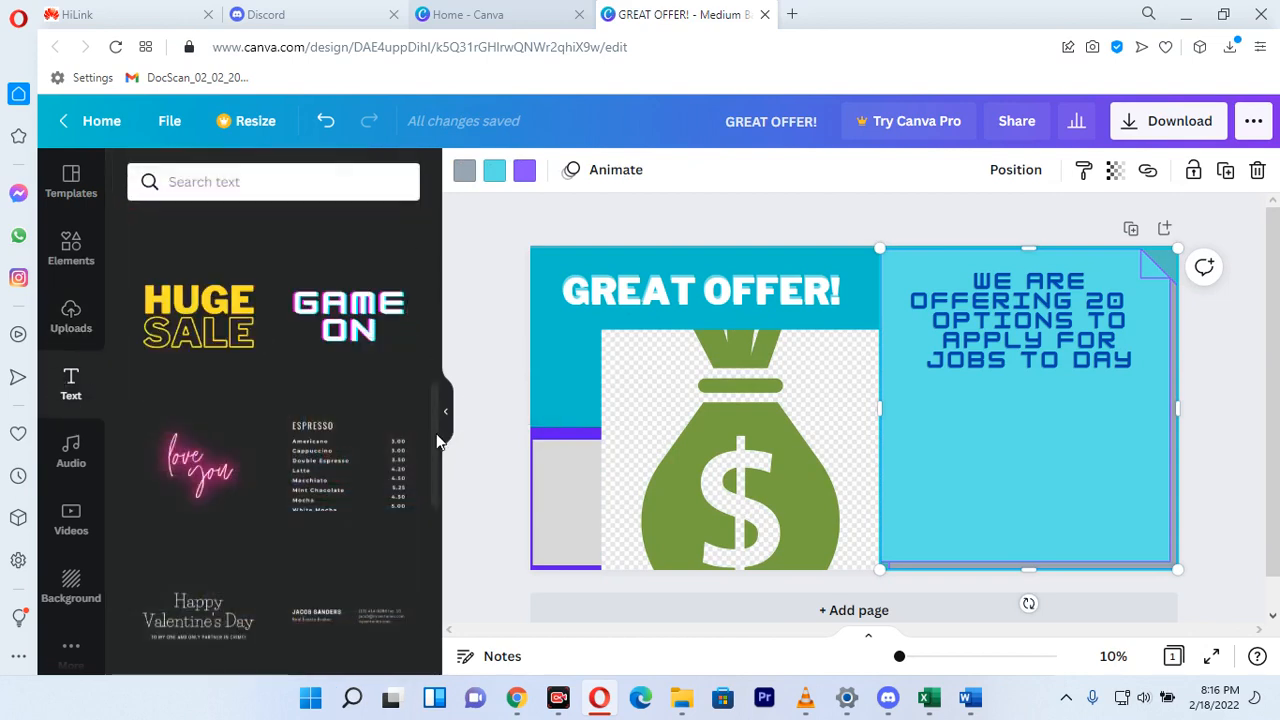
pyautogui.moveTo(437, 443); pyautogui.dragTo(440, 513)
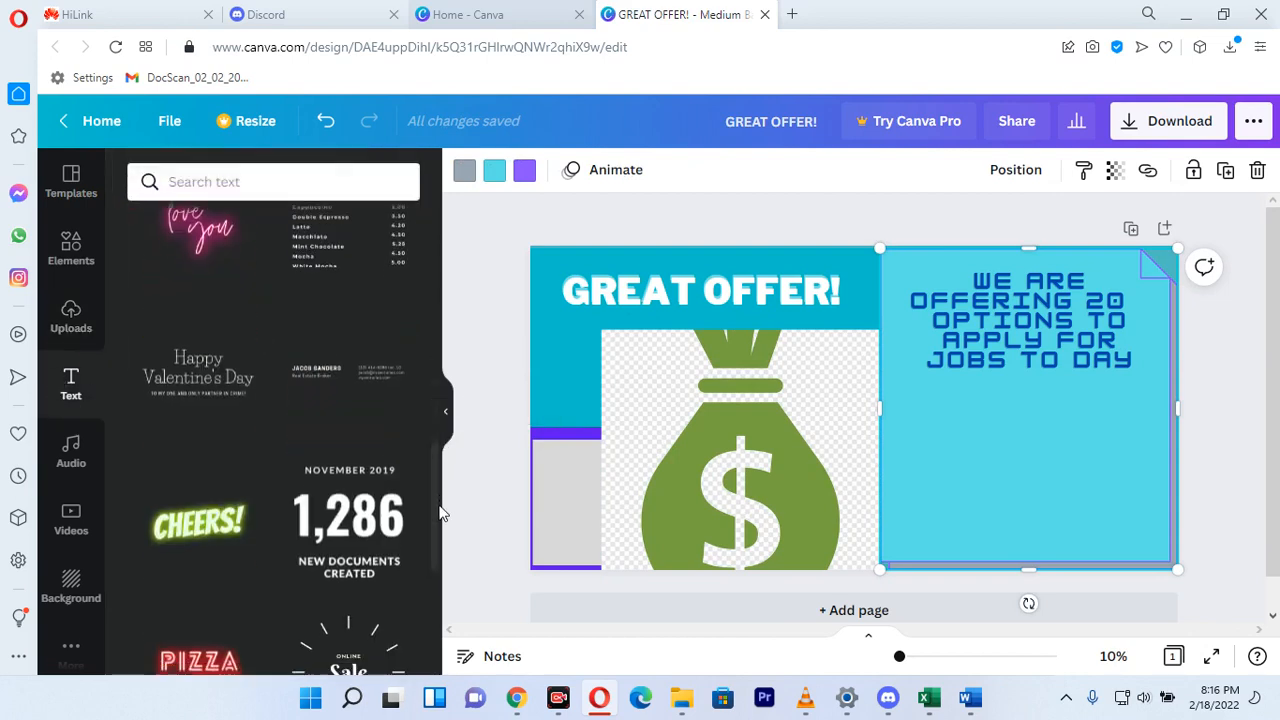
pyautogui.click(352, 508)
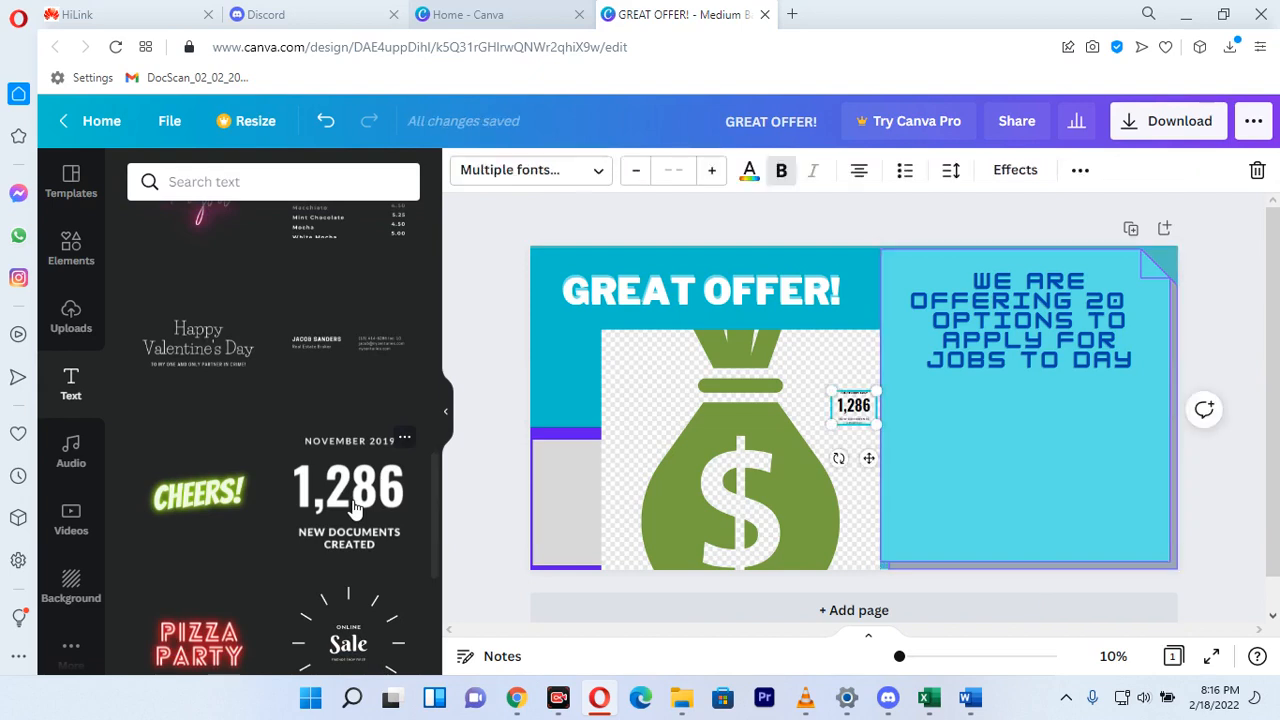
pyautogui.moveTo(862, 412); pyautogui.dragTo(1166, 486)
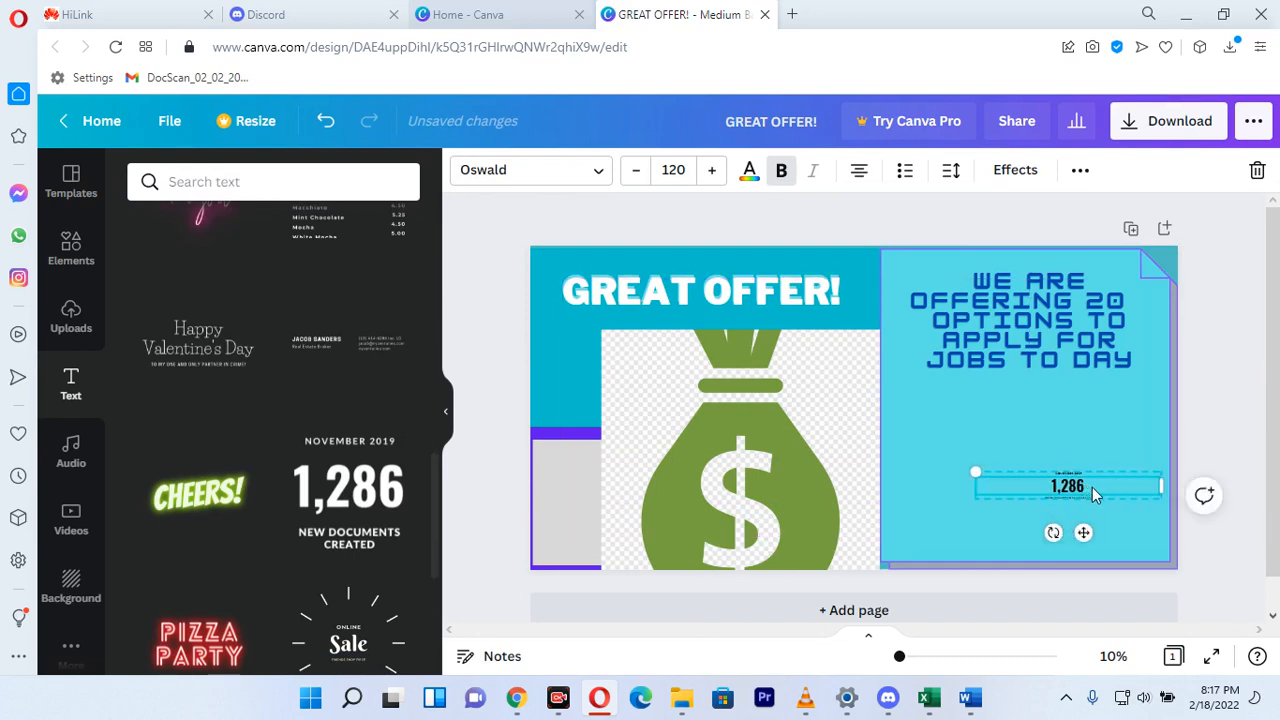
# - Set the font size of the 1,286 text to 160
pyautogui.doubleClick(1092, 487)
pyautogui.click(712, 172)
pyautogui.click(712, 172)
pyautogui.click(712, 172)
pyautogui.click(712, 172)
pyautogui.click(712, 172)
pyautogui.click(712, 172)
pyautogui.click(712, 172)
pyautogui.click(712, 172)
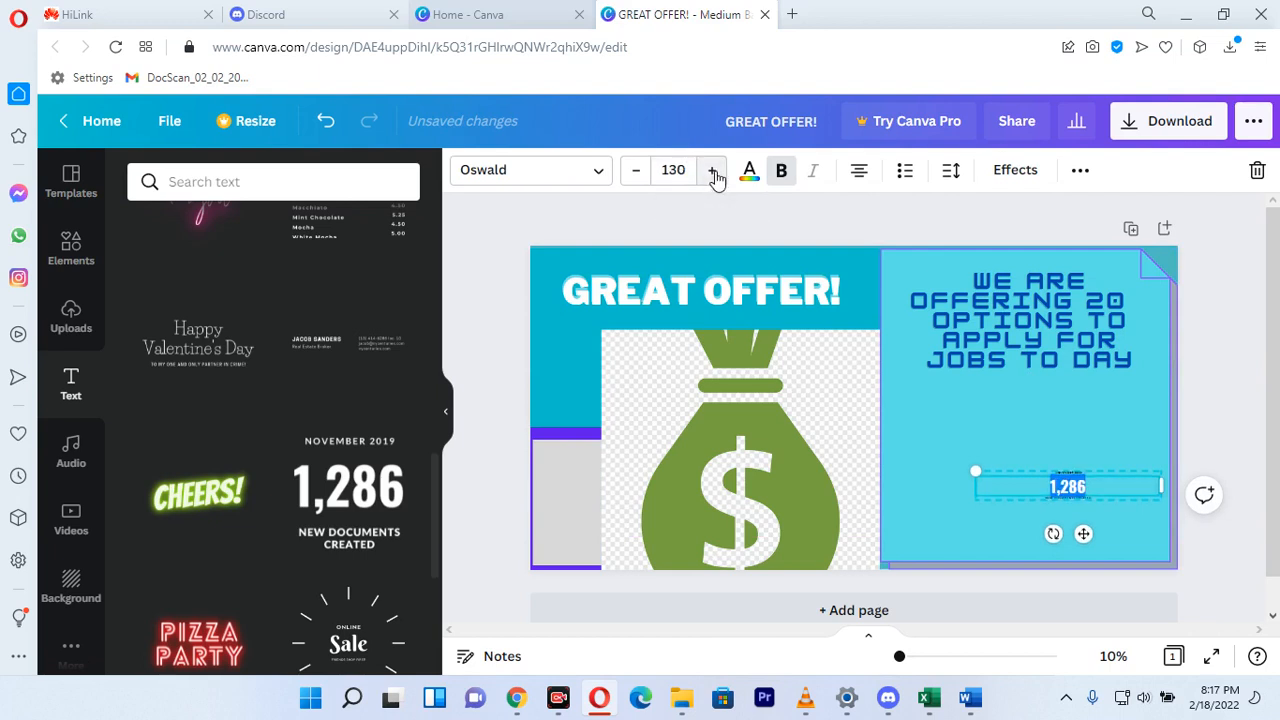
pyautogui.click(712, 172)
pyautogui.click(712, 172)
pyautogui.click(712, 172)
pyautogui.click(713, 172)
pyautogui.click(713, 172)
pyautogui.click(713, 172)
pyautogui.click(713, 172)
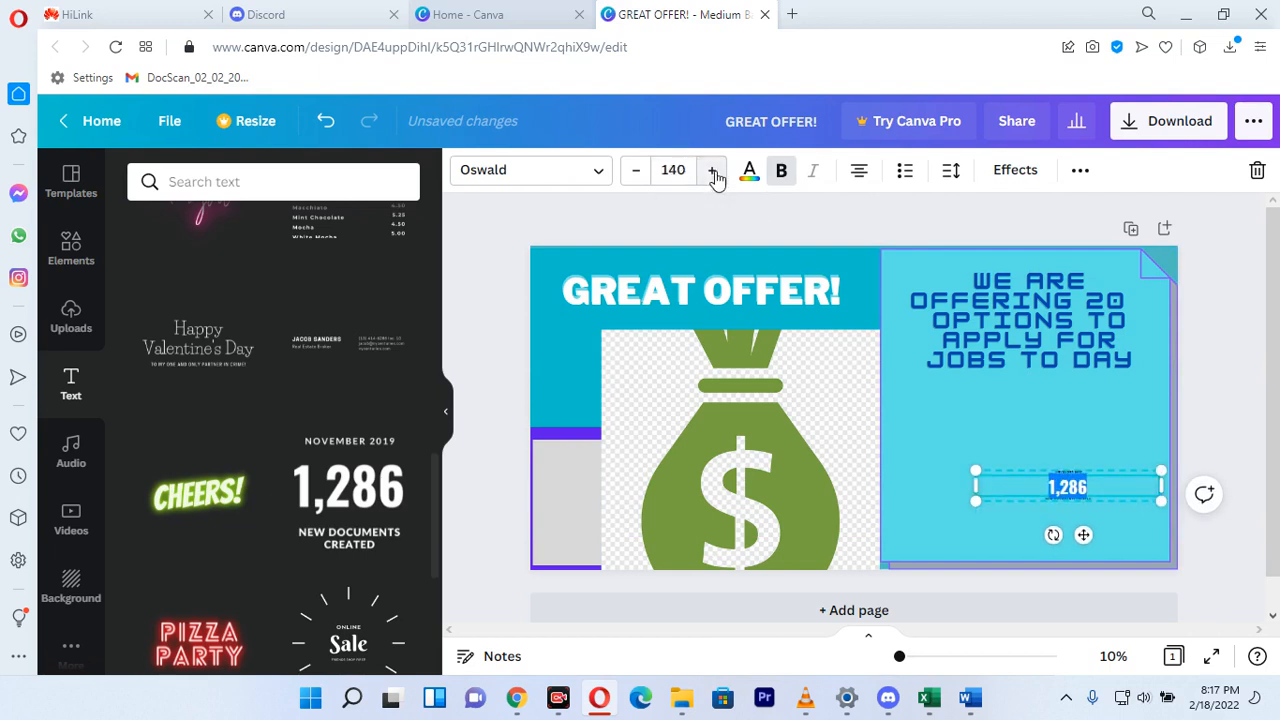
pyautogui.click(713, 172)
pyautogui.click(713, 172)
pyautogui.click(713, 172)
pyautogui.click(713, 172)
pyautogui.click(713, 172)
pyautogui.click(713, 172)
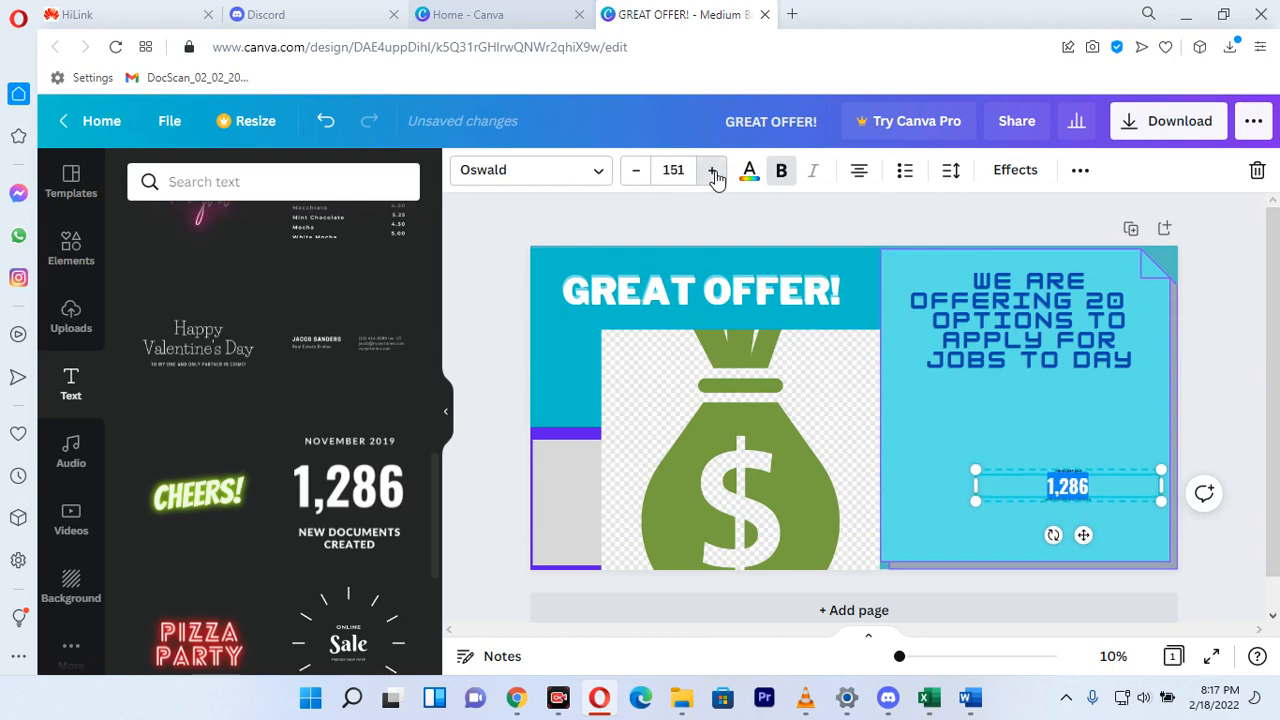
pyautogui.click(713, 172)
pyautogui.click(713, 172)
pyautogui.click(713, 172)
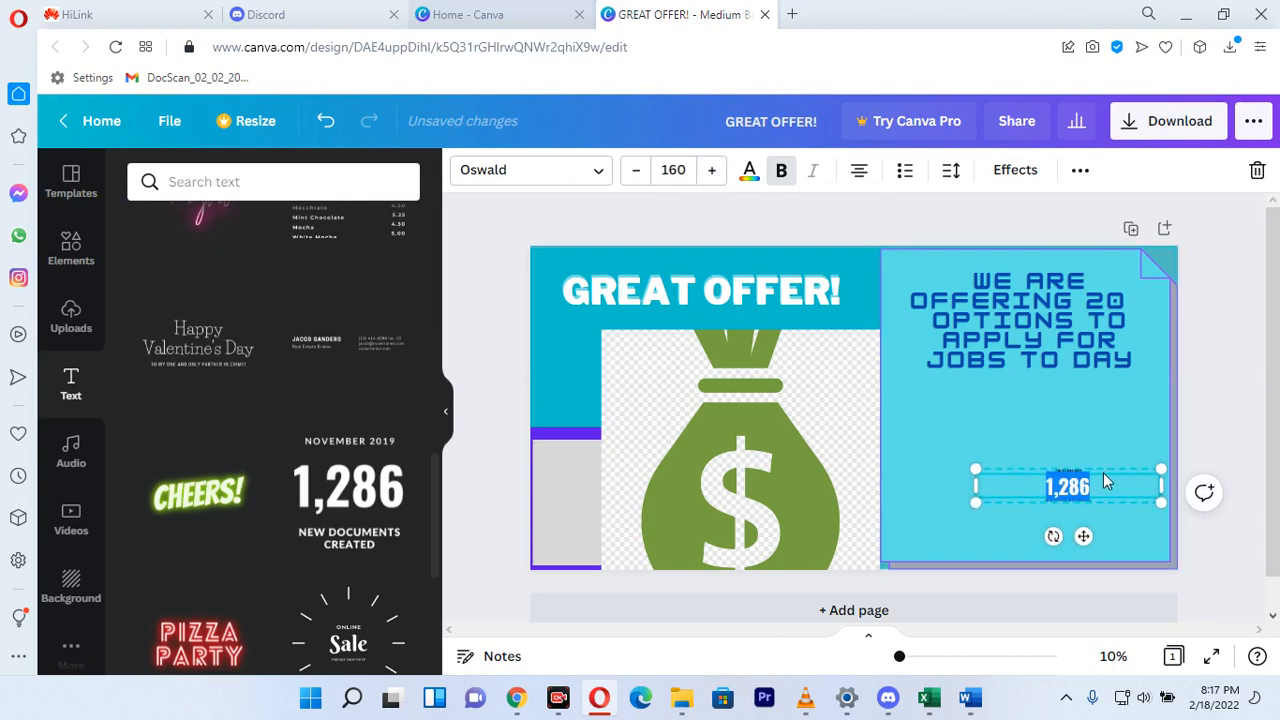
# - Replace the 1,286 text with "CONTACT US:"
pyautogui.write('C')
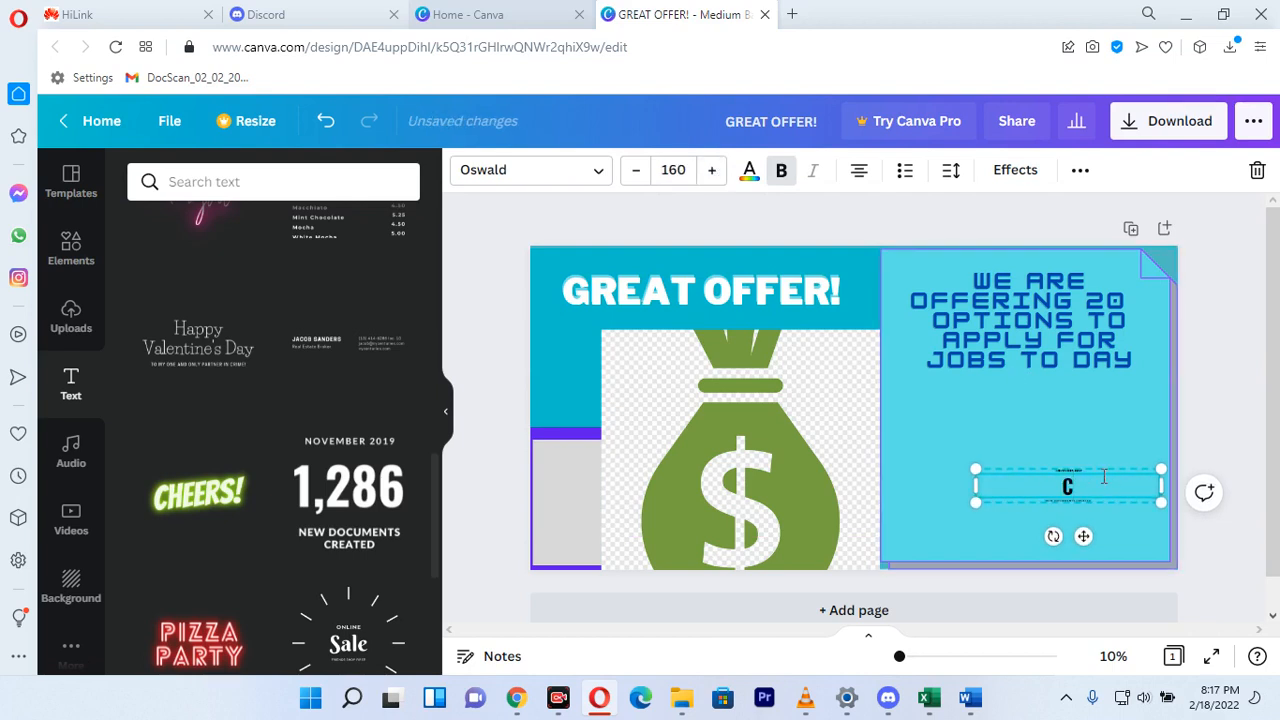
pyautogui.write('ONTACT')
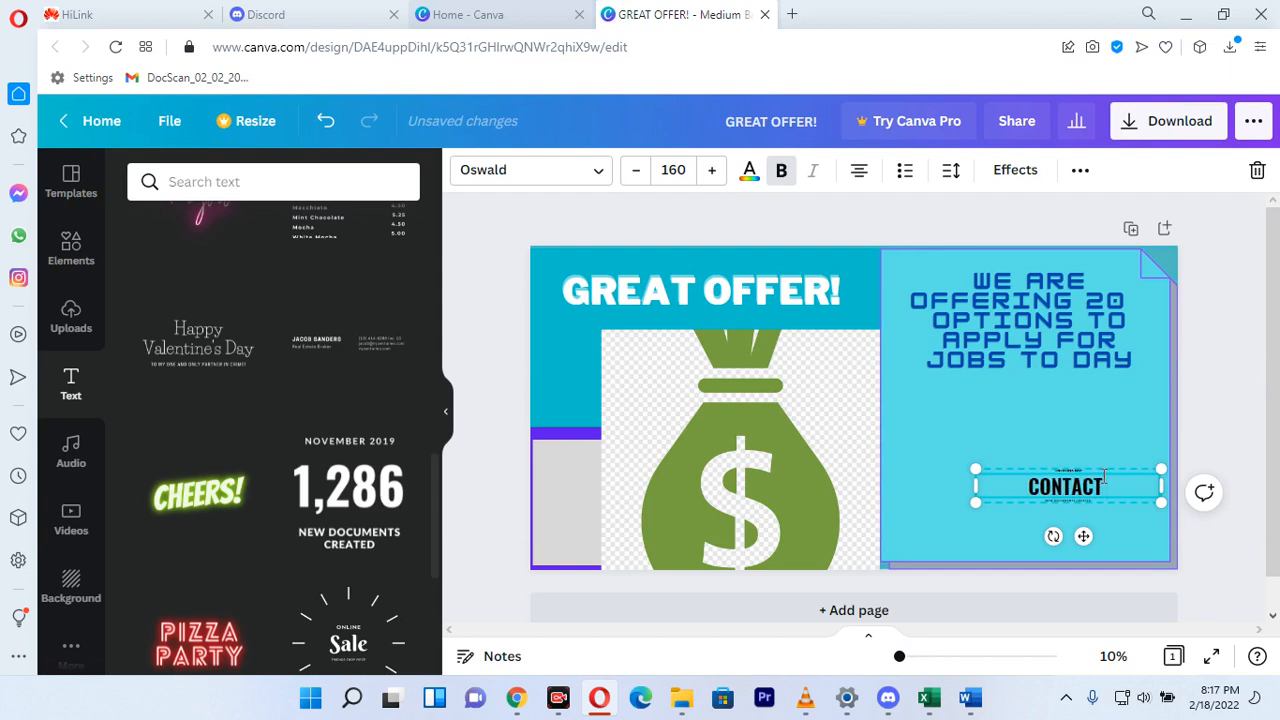
pyautogui.write(' US:')
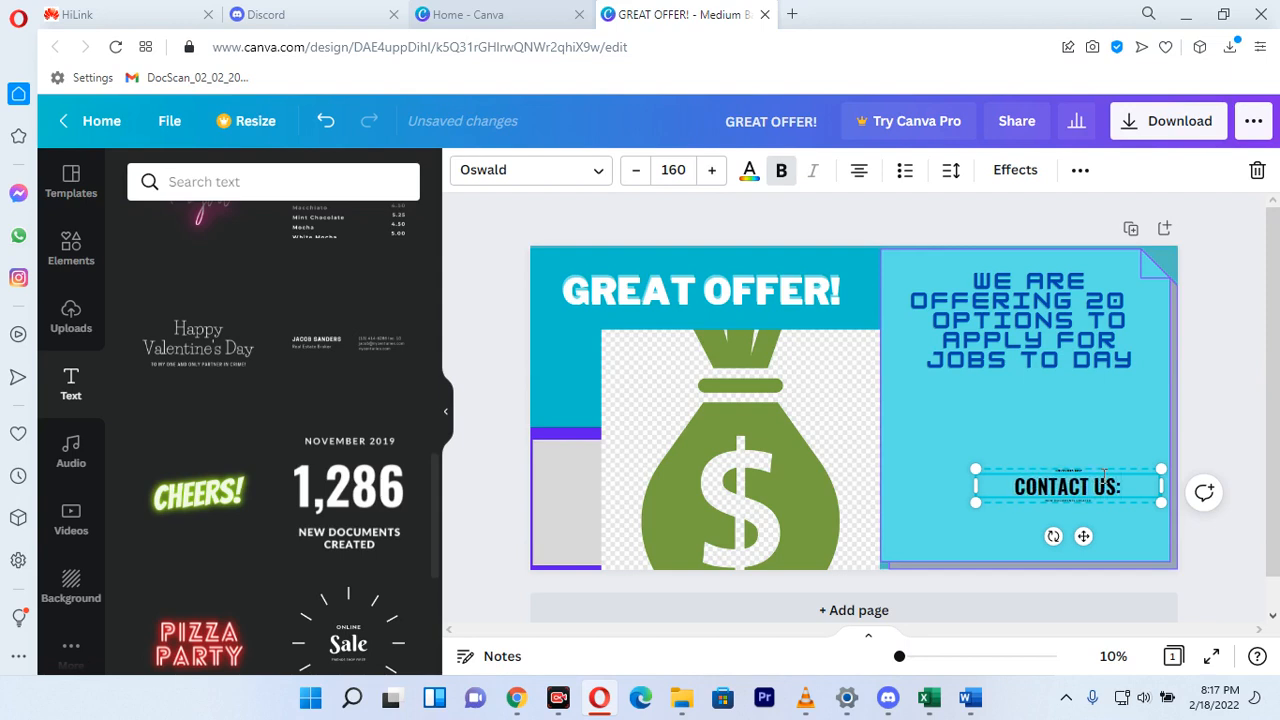
pyautogui.click(1087, 472)
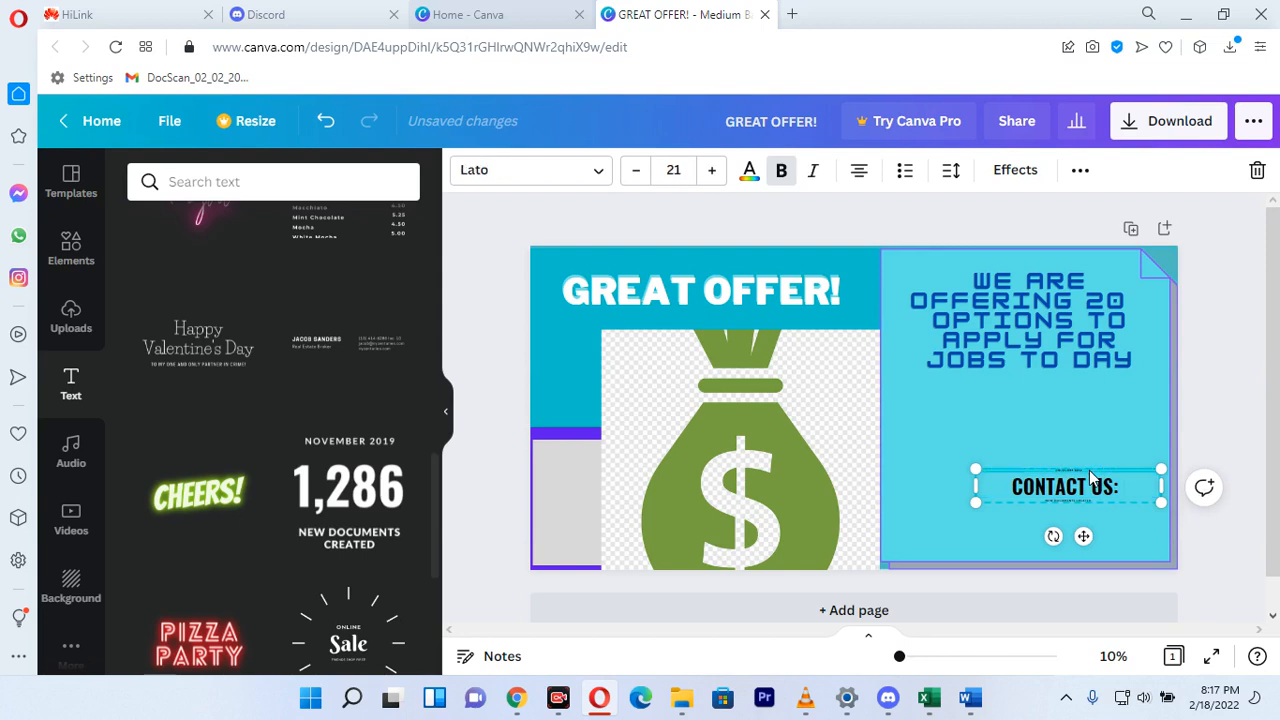
pyautogui.click(1087, 469)
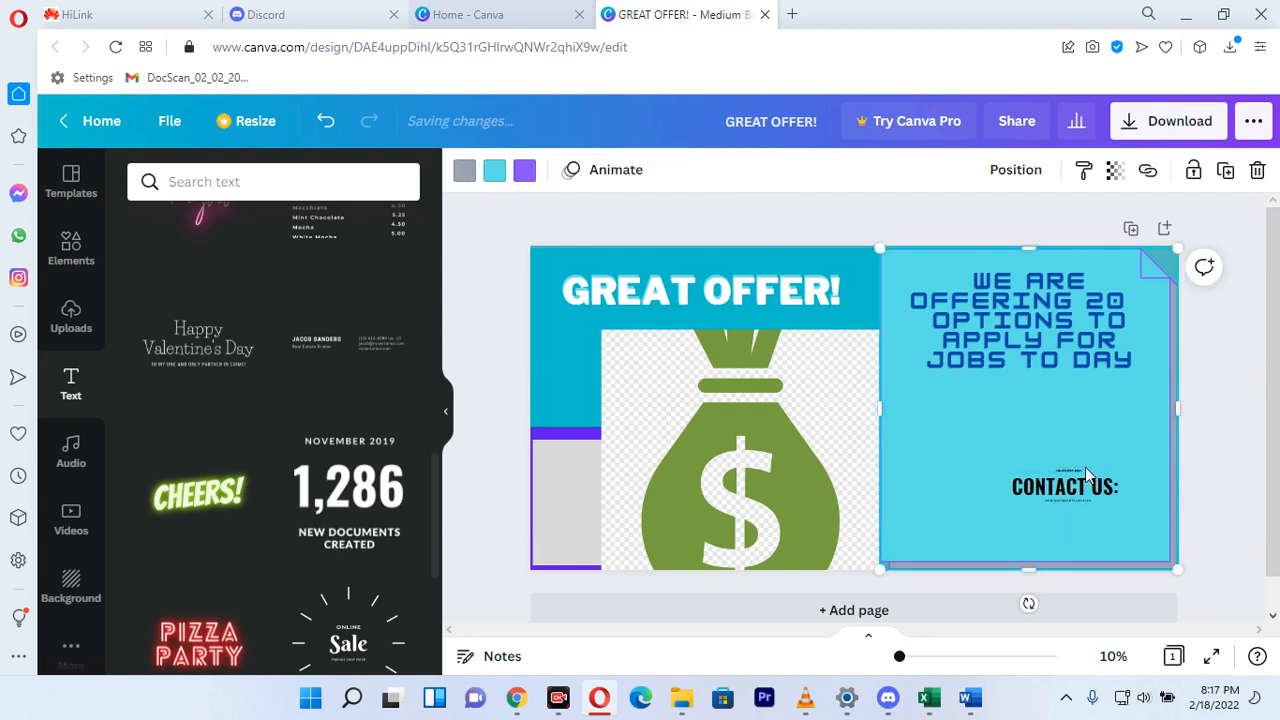
# - Append the contact phone number and trailing dots to the CONTACT US: line, widening its text box towards the money bag image
pyautogui.click(1071, 481)
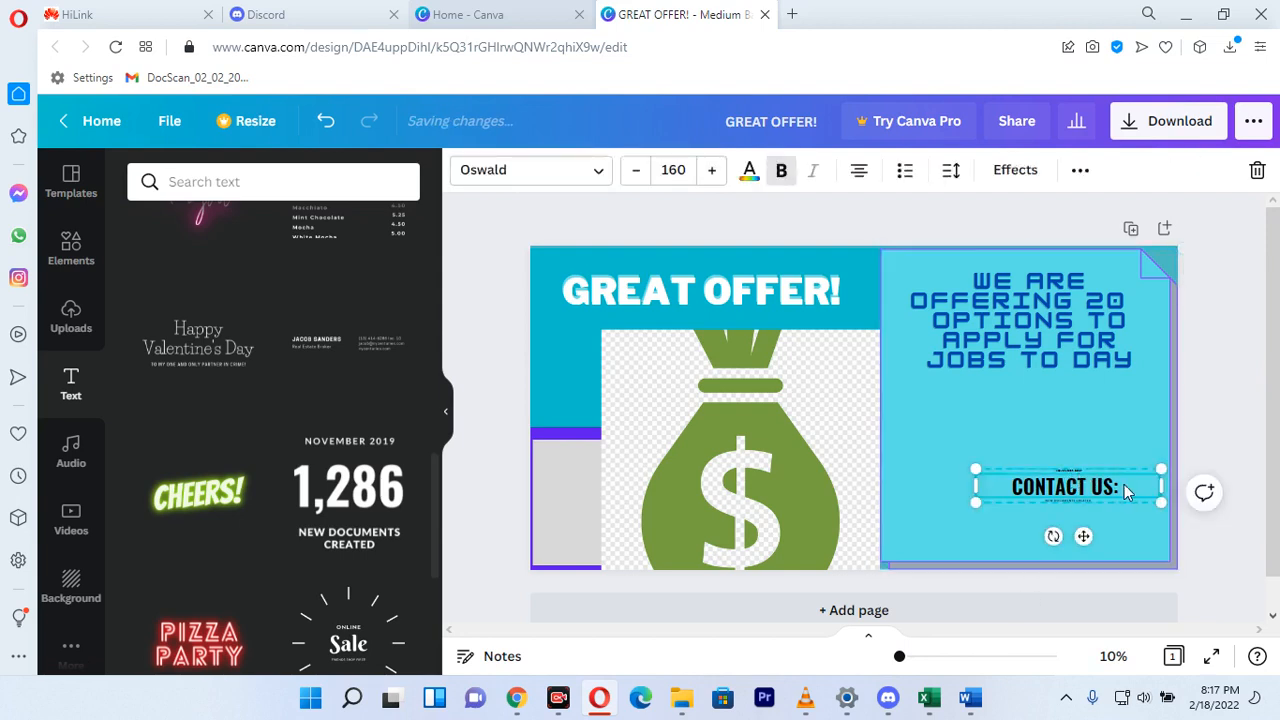
pyautogui.write('US:')
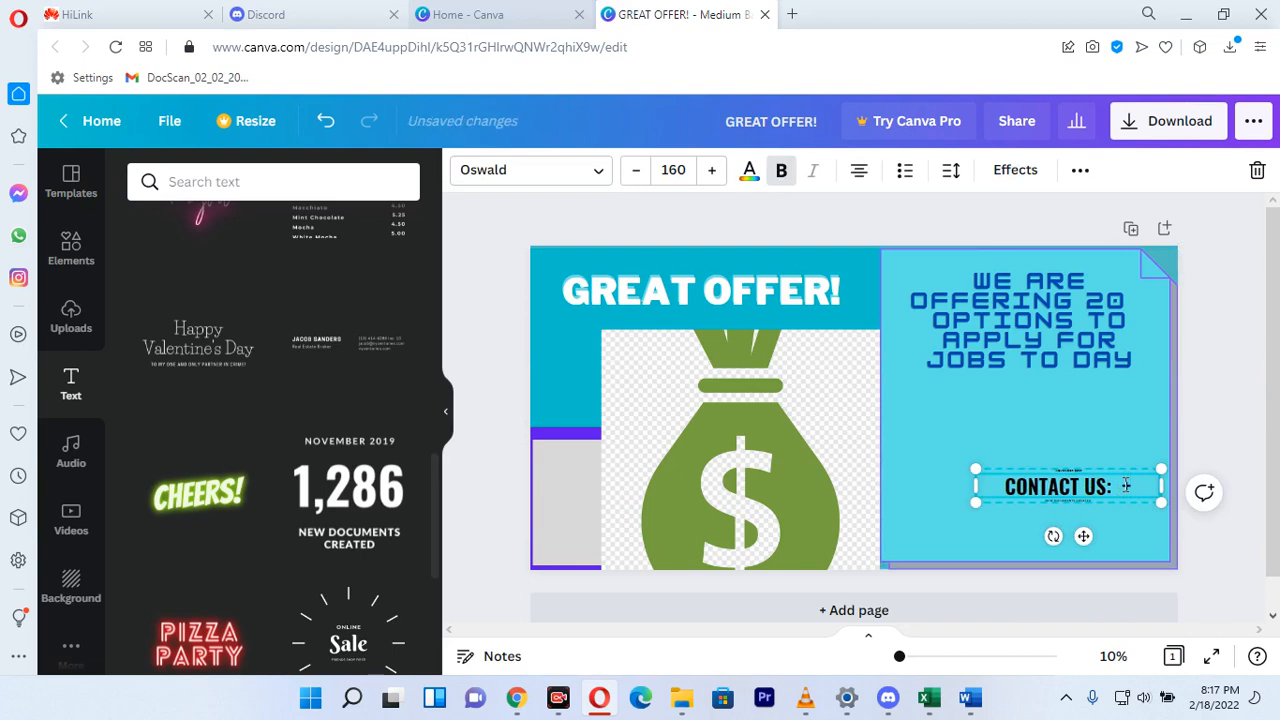
pyautogui.write(' +123')
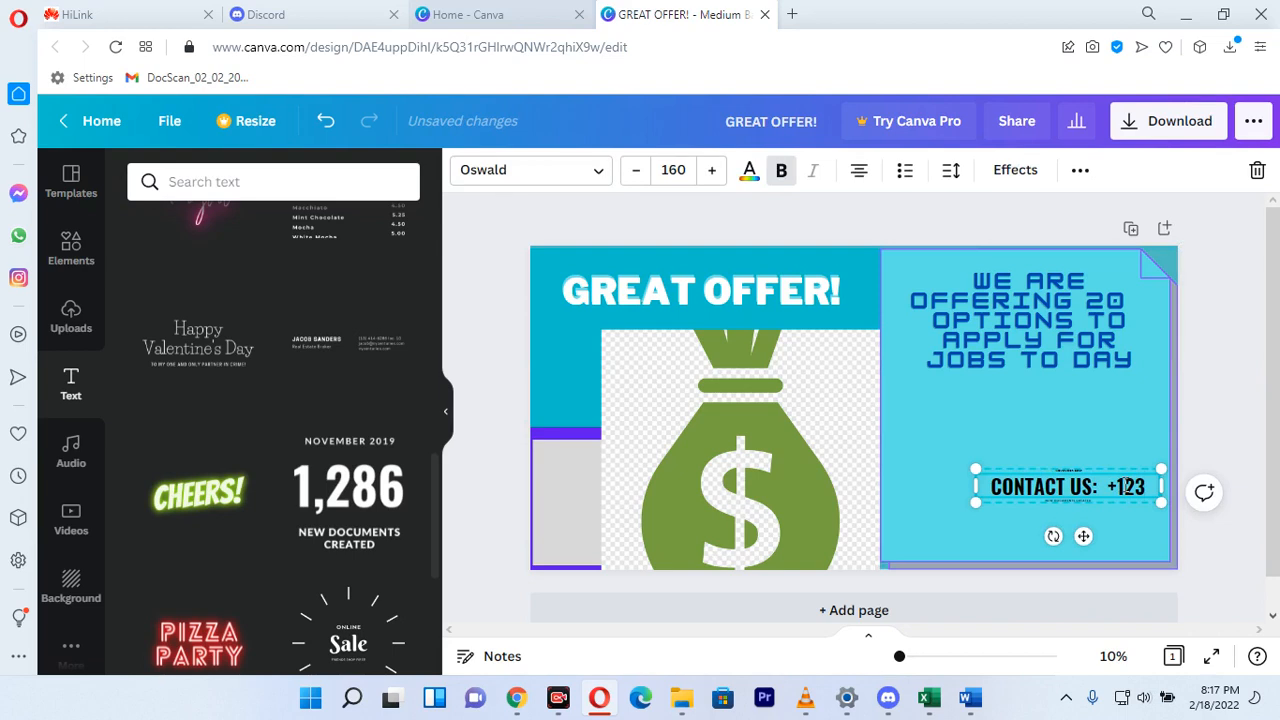
pyautogui.write('78')
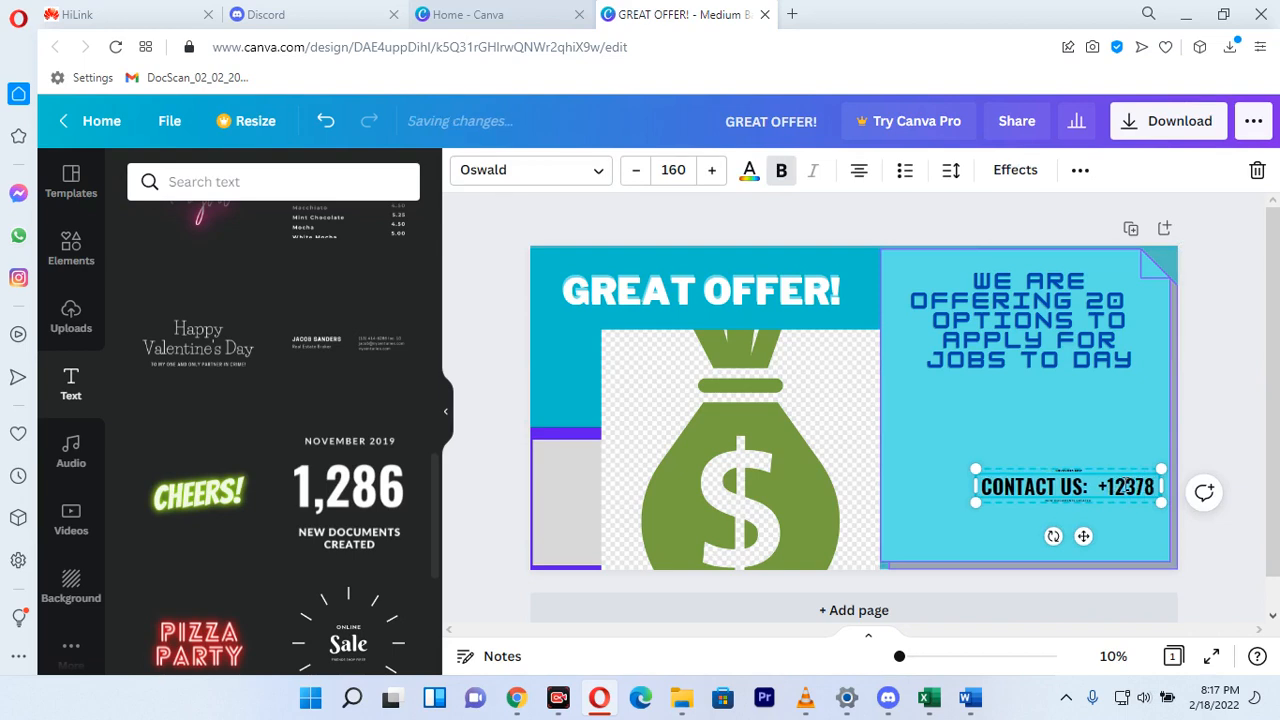
pyautogui.write('23')
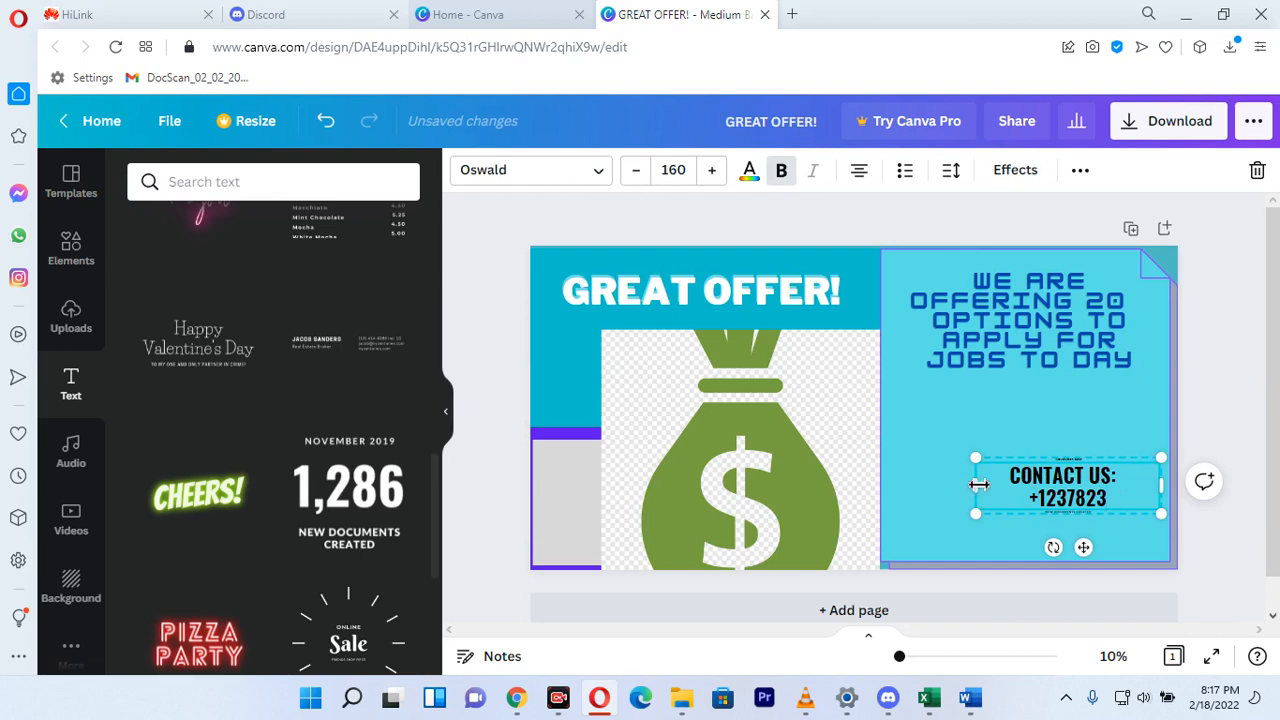
pyautogui.moveTo(975, 491); pyautogui.dragTo(921, 490)
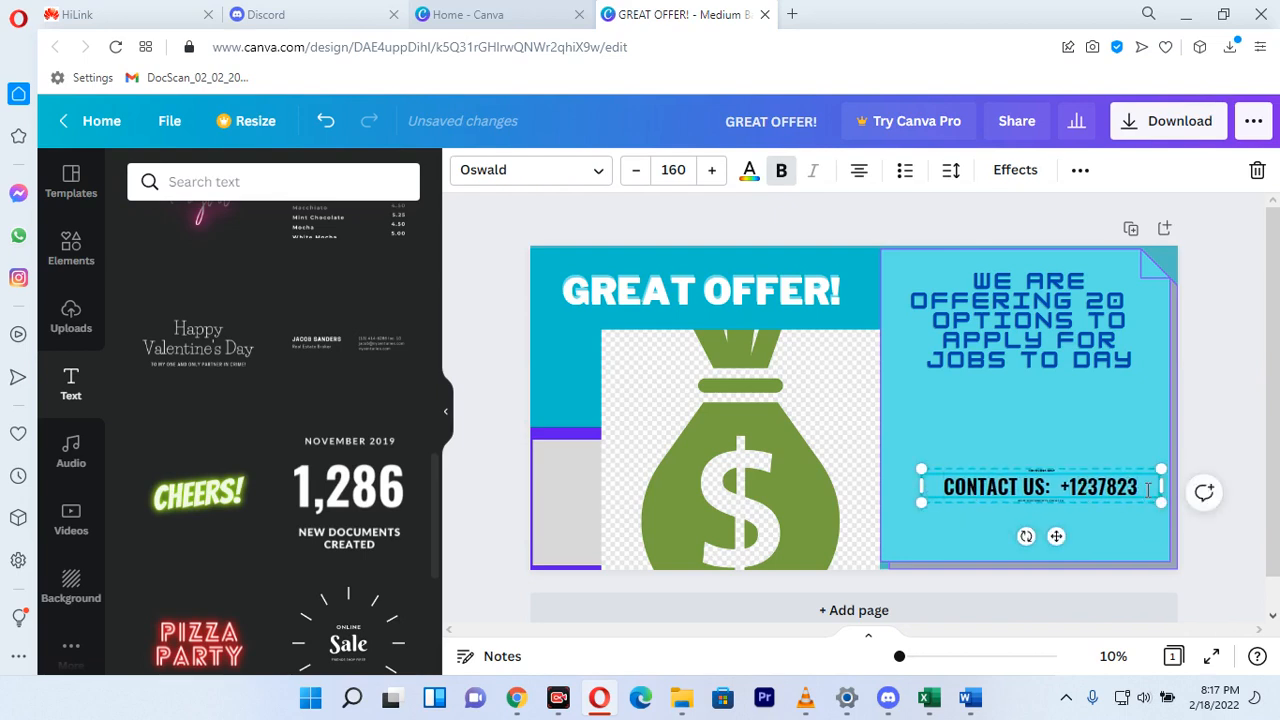
pyautogui.write('......')
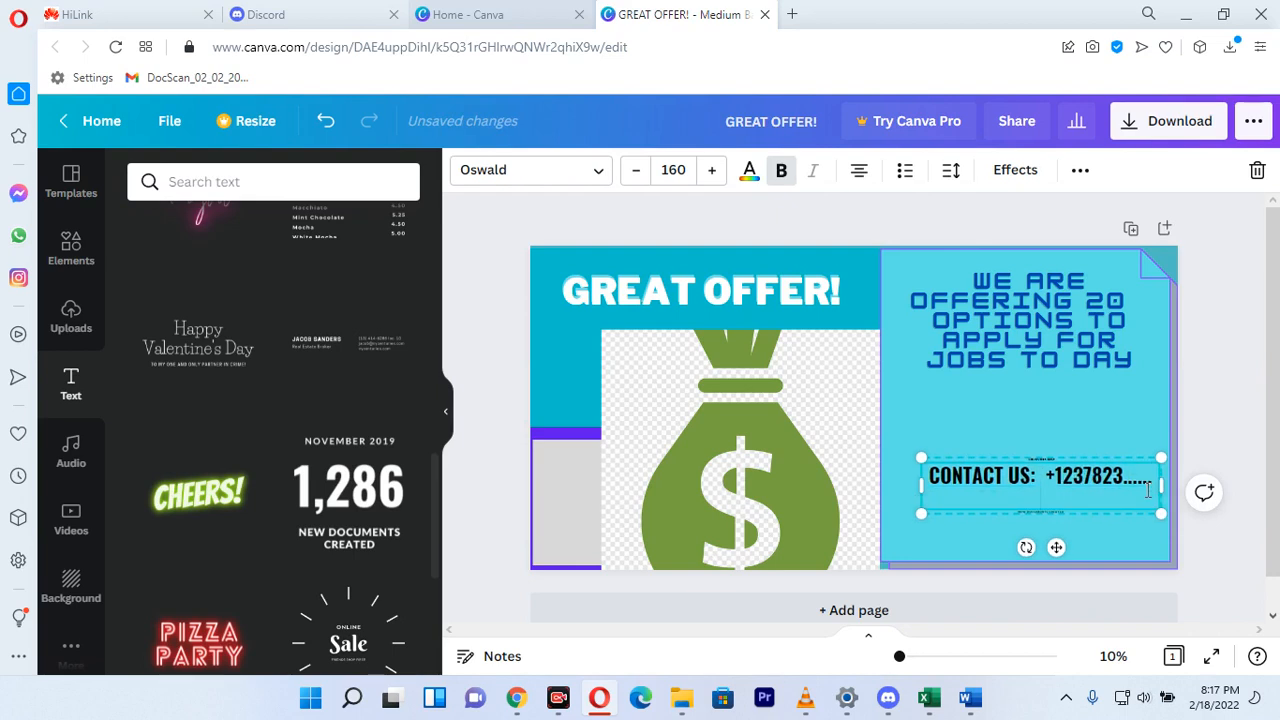
# - Add an EMAIL: line with a partial contact e-mail address and trailing dots beneath the CONTACT US: line
pyautogui.write('E')
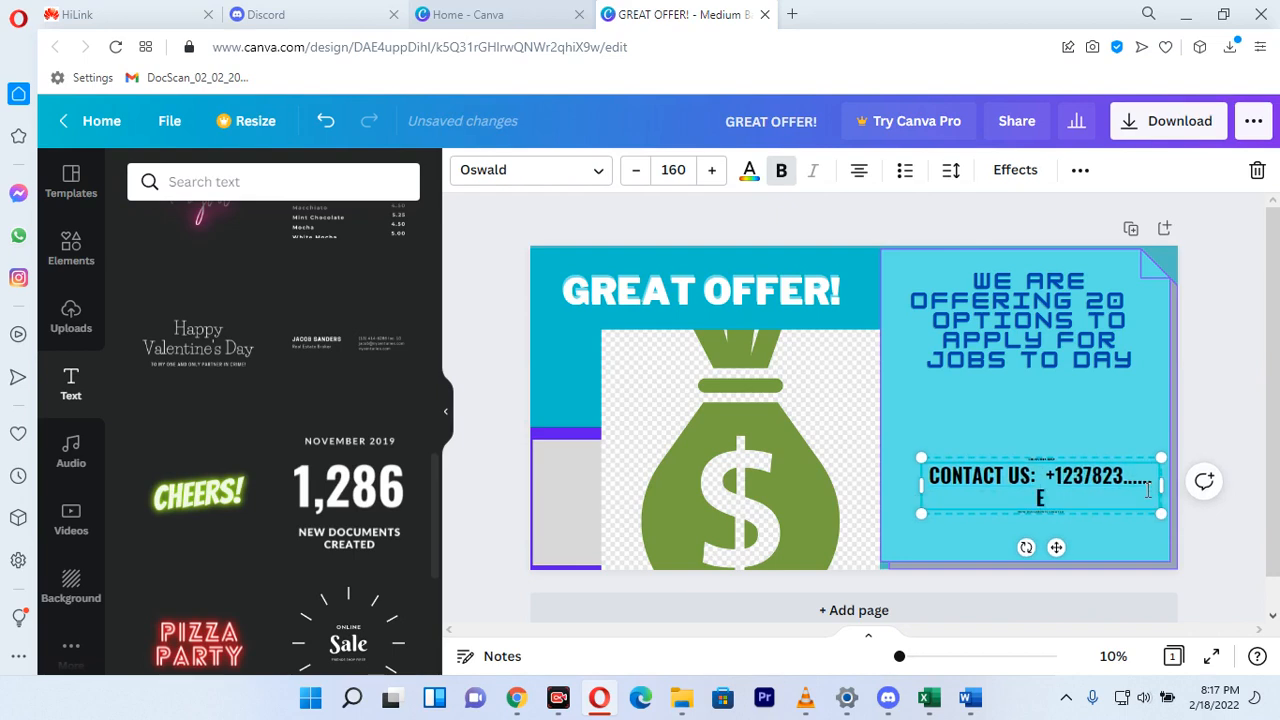
pyautogui.write('MAIL: ING')
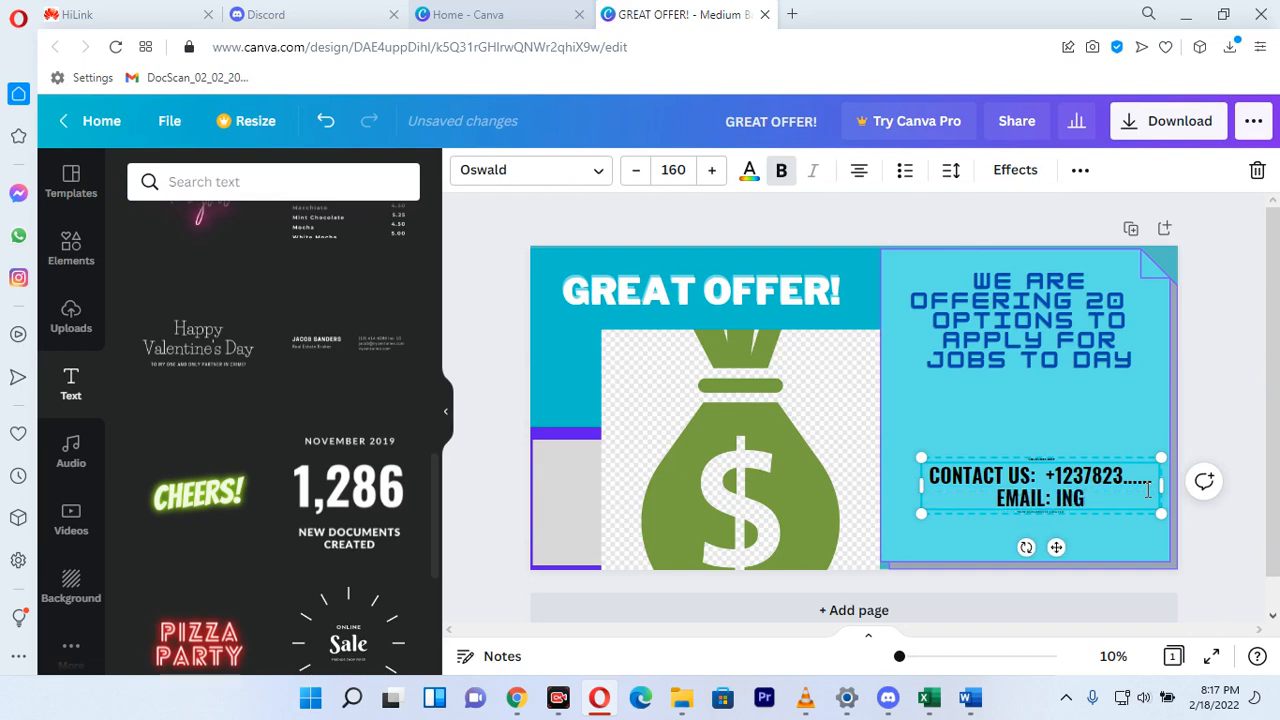
pyautogui.press('BackSpace')
pyautogui.write('FO')
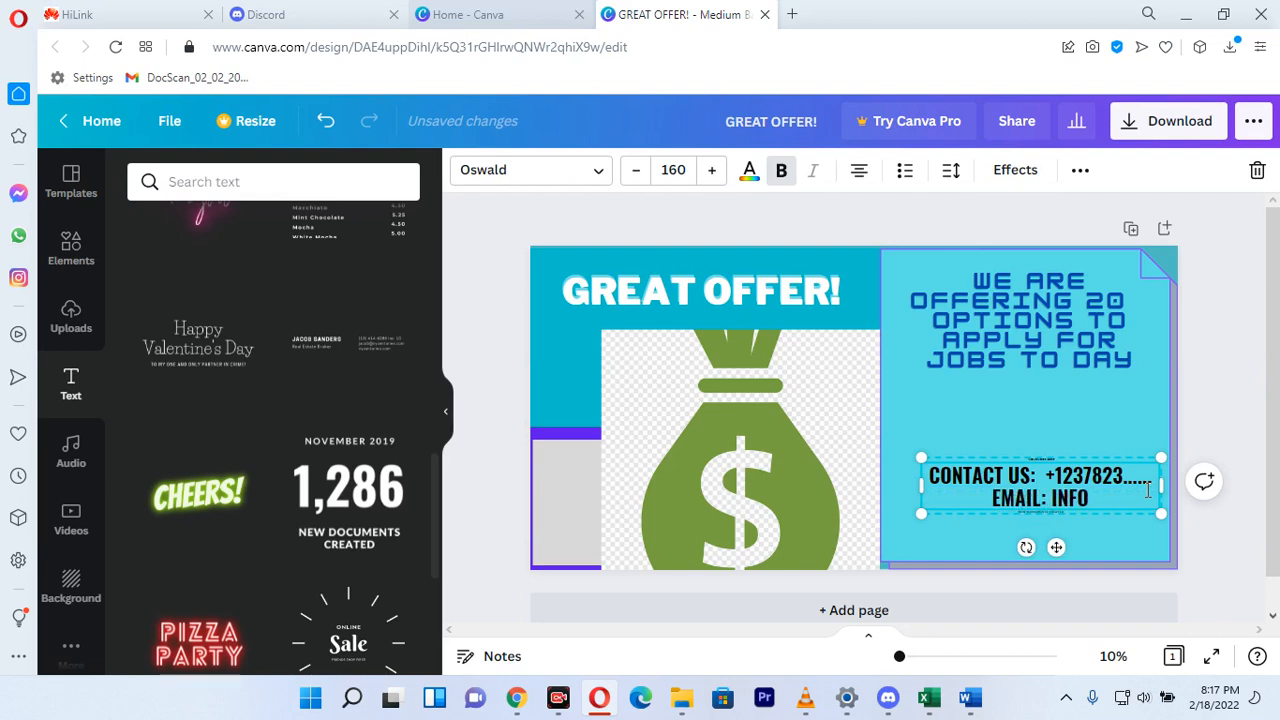
pyautogui.write('@.....')
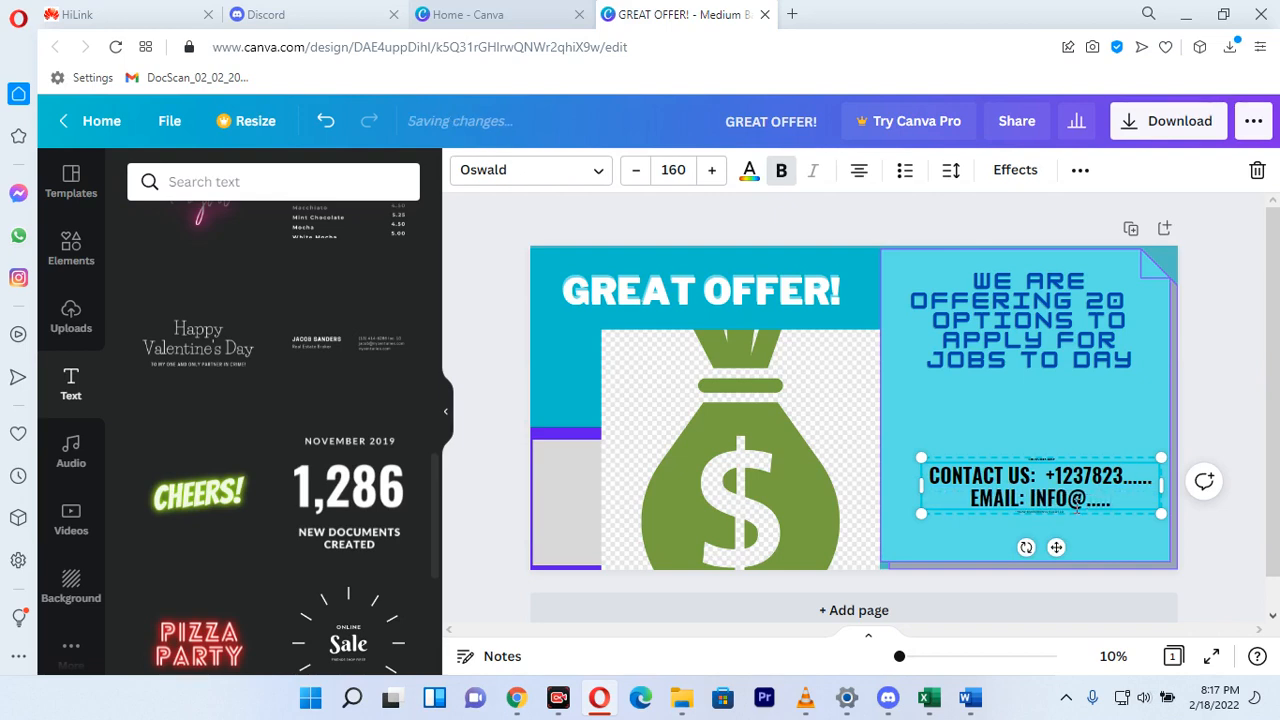
pyautogui.click(1043, 517)
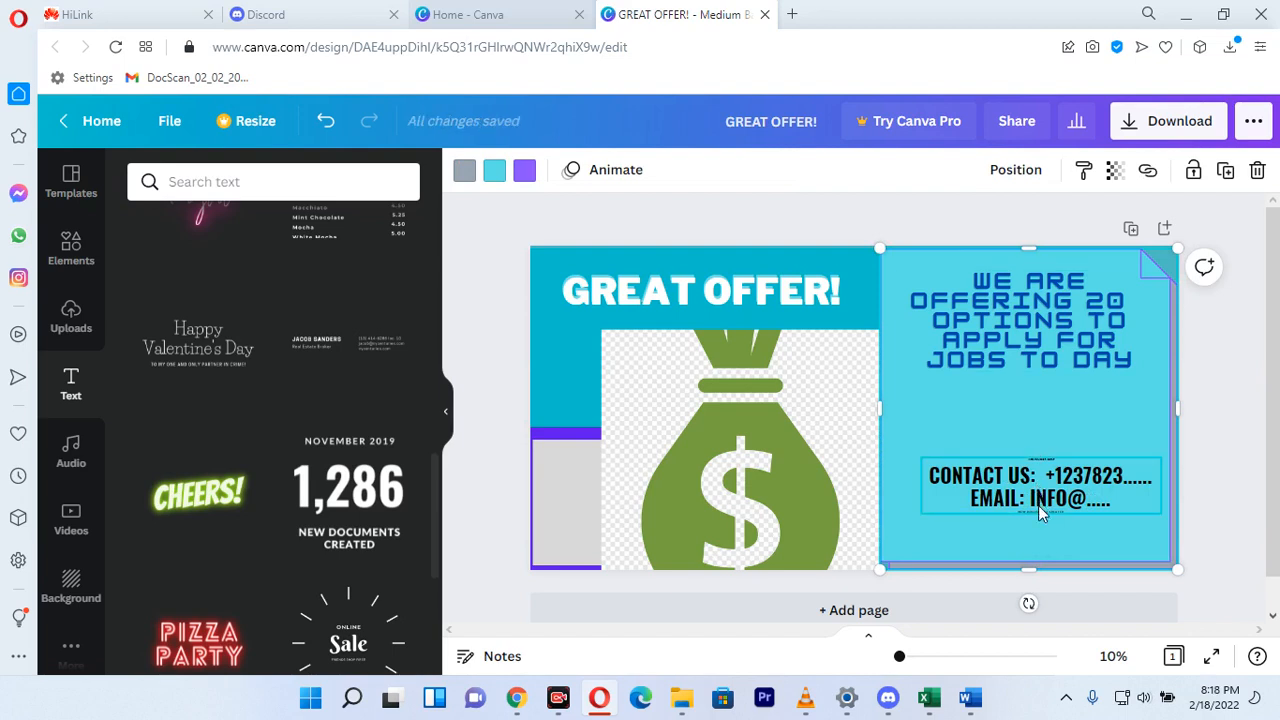
pyautogui.click(1041, 512)
pyautogui.click(1041, 517)
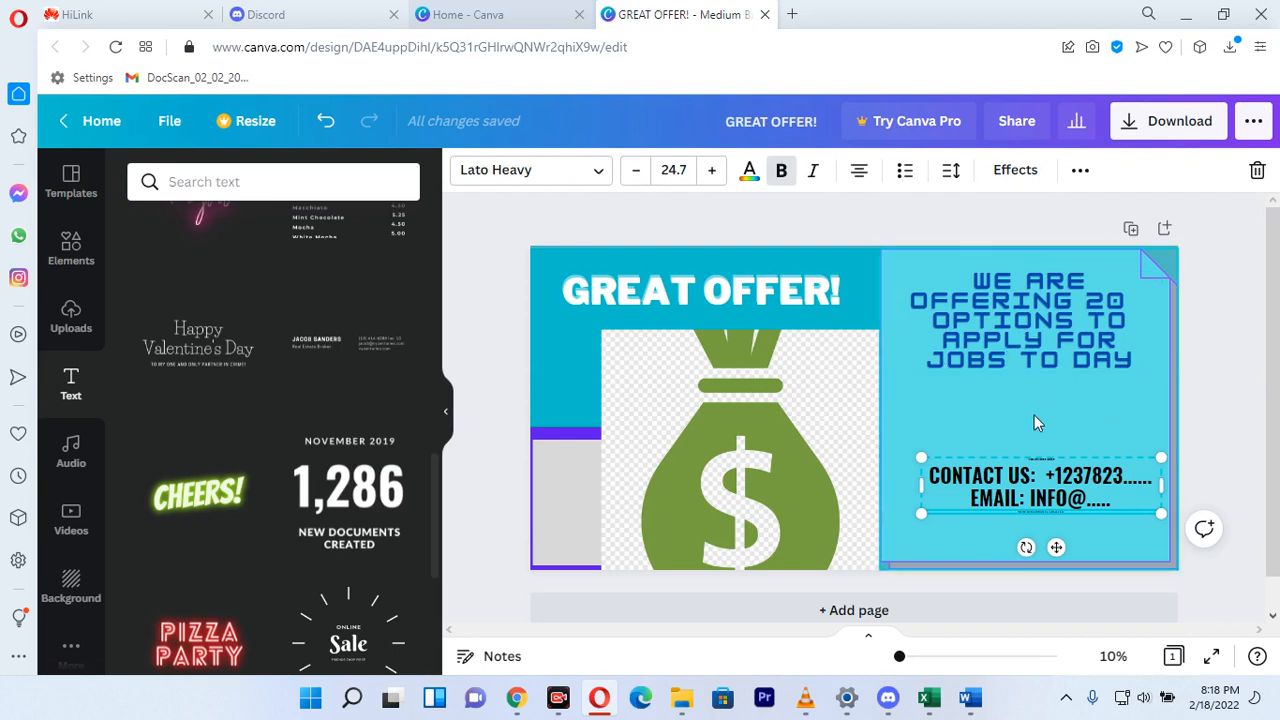
# - Set the download file type of the banner design to JPG
pyautogui.click(1175, 123)
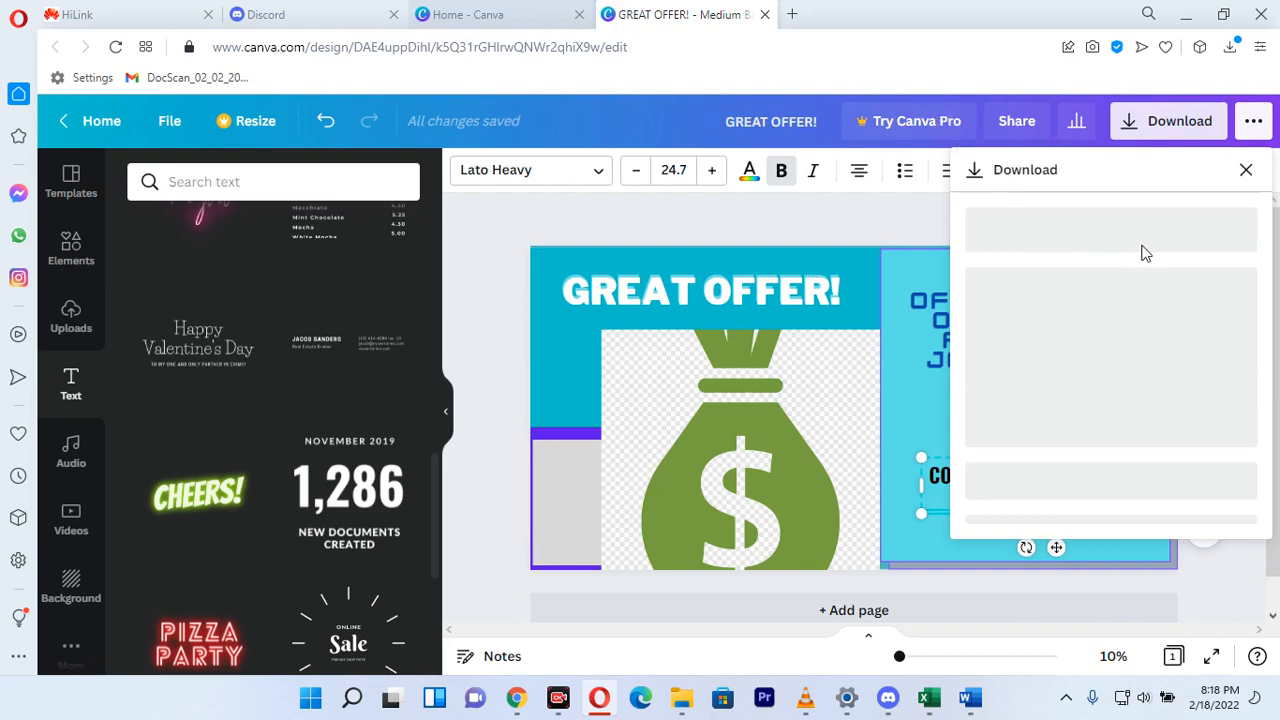
pyautogui.click(1186, 133)
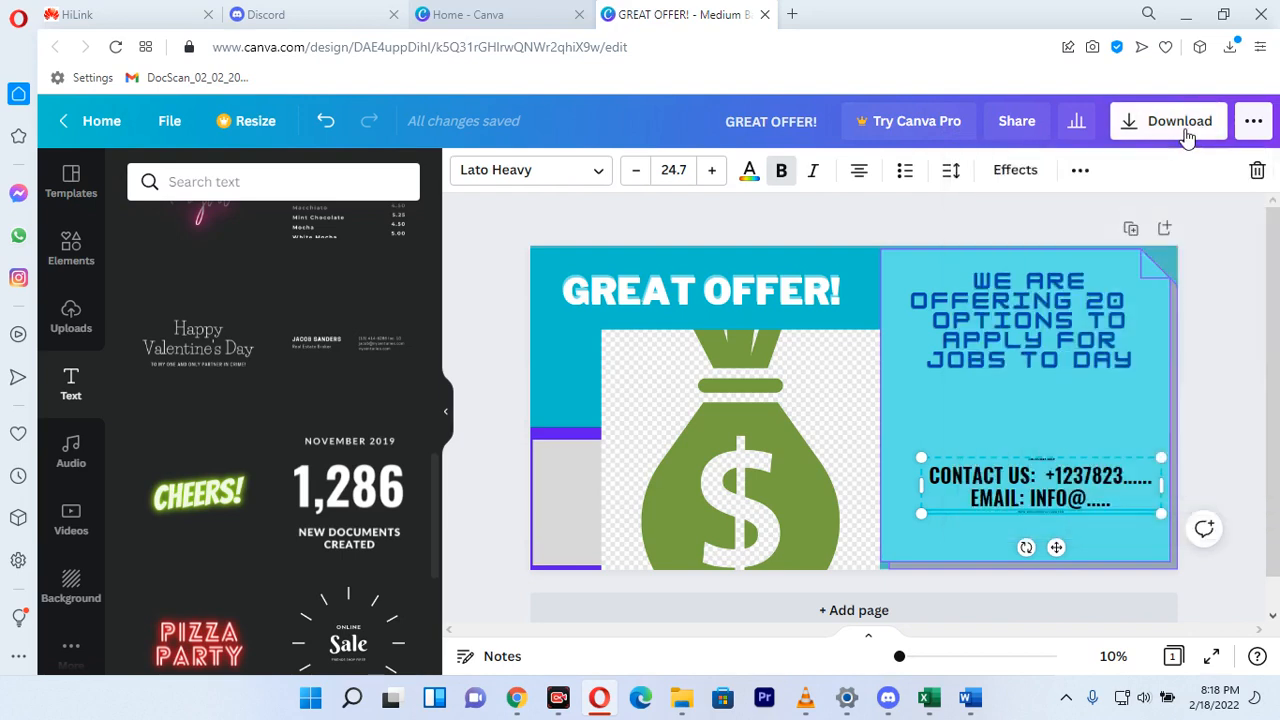
pyautogui.click(1186, 135)
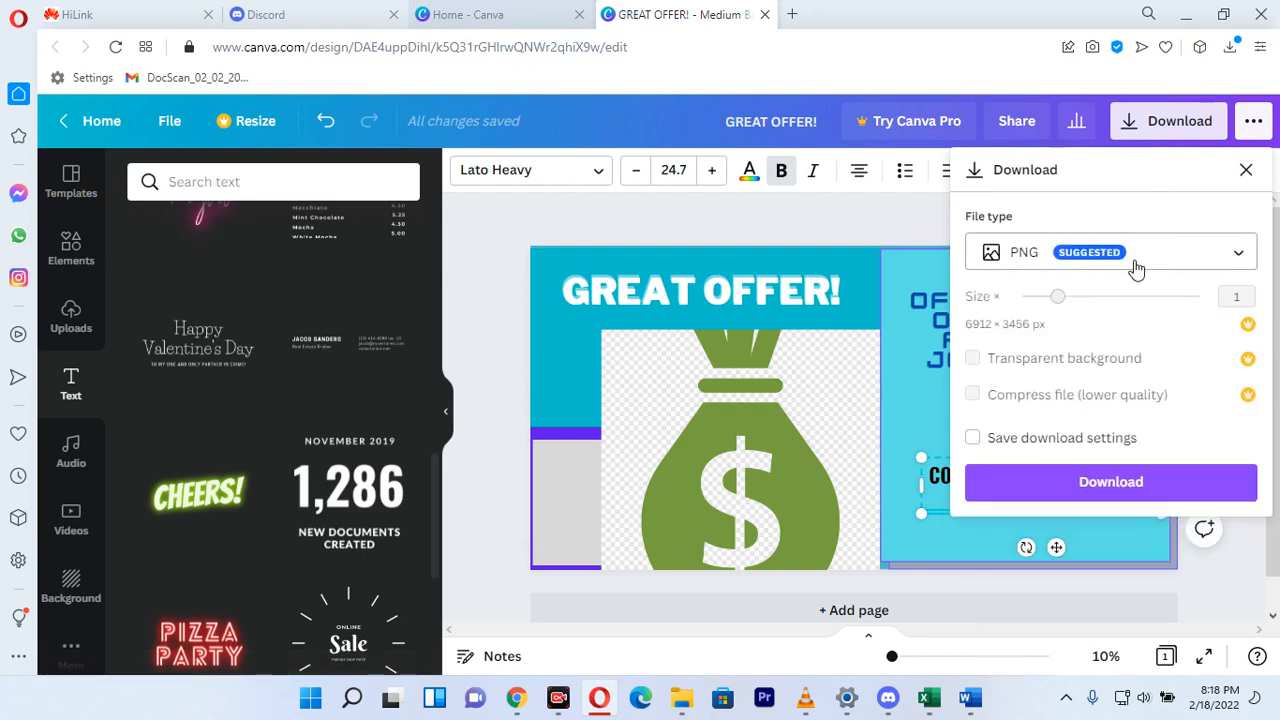
pyautogui.click(1186, 252)
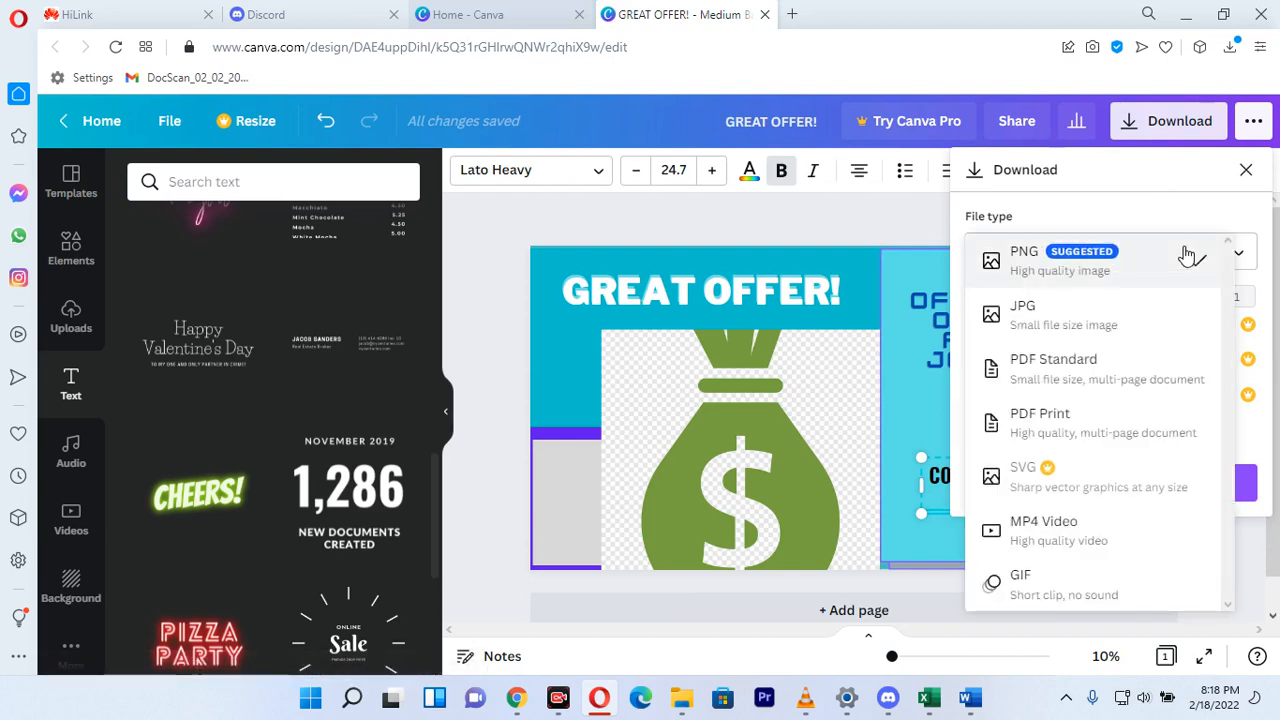
pyautogui.click(1038, 318)
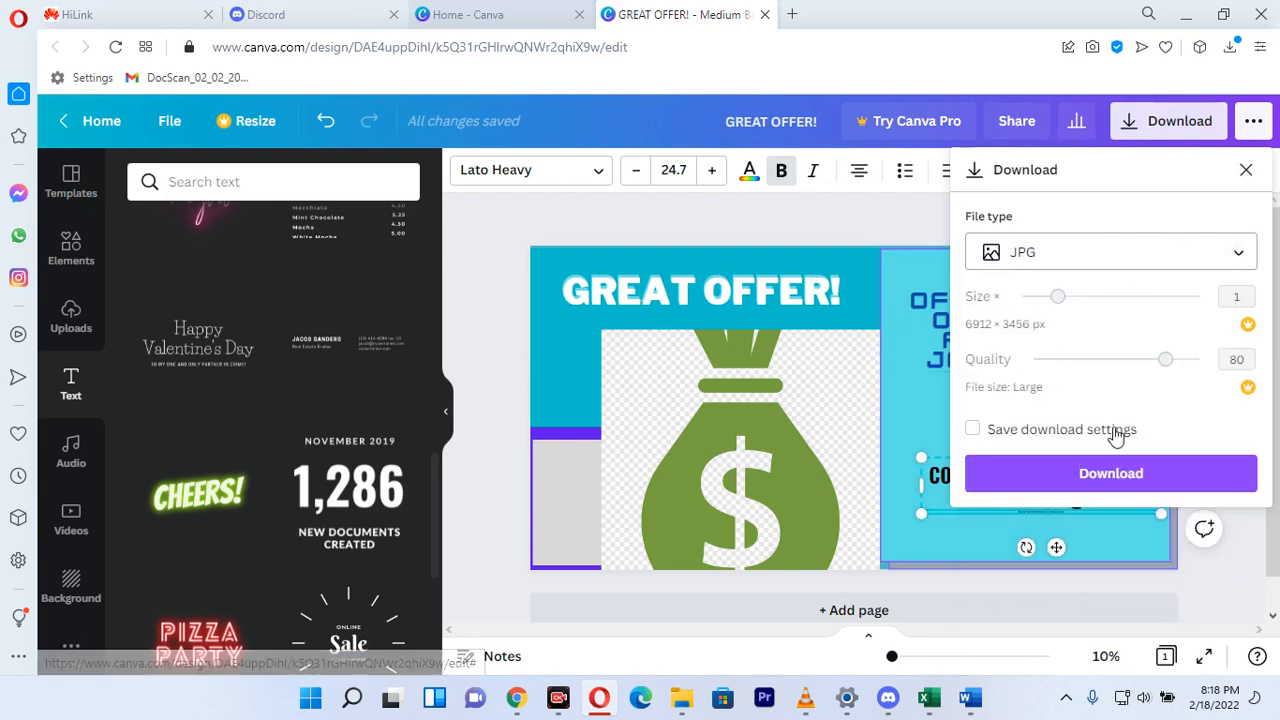
pyautogui.click(1080, 473)
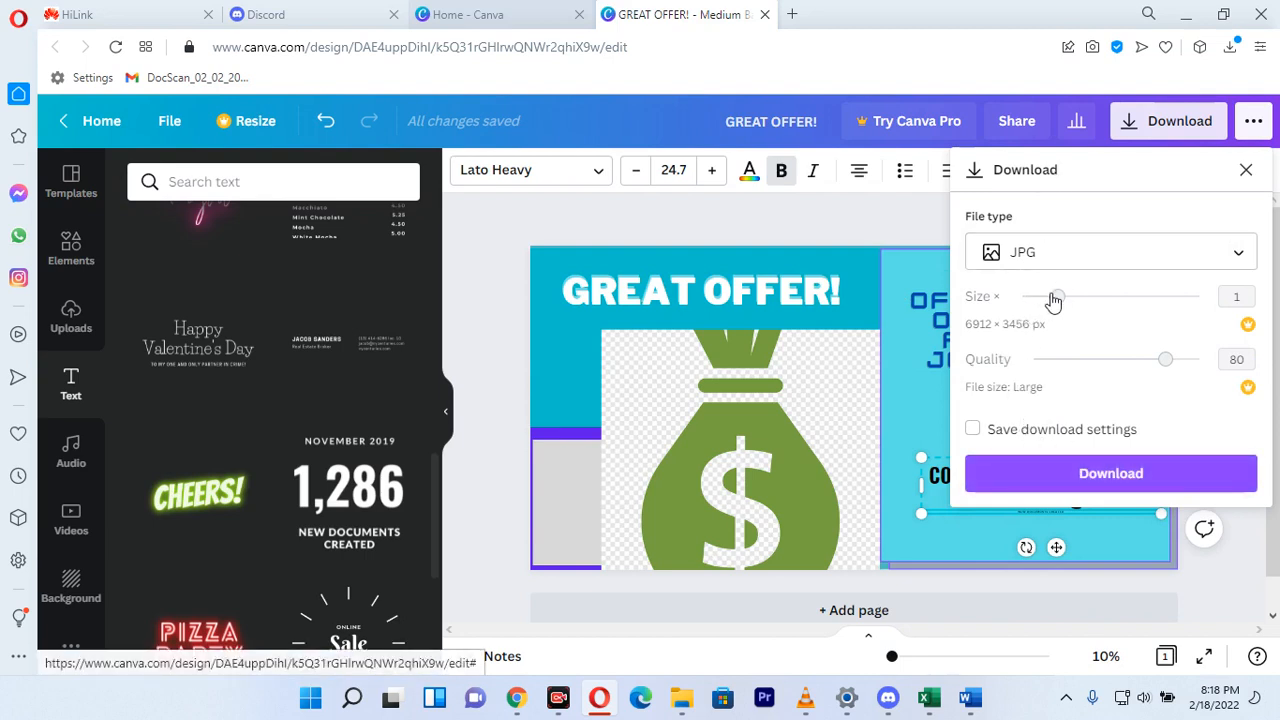
# - Download the banner at the standard size and quality without a Pro trial, and show the file among the browser's downloads
pyautogui.click(1236, 336)
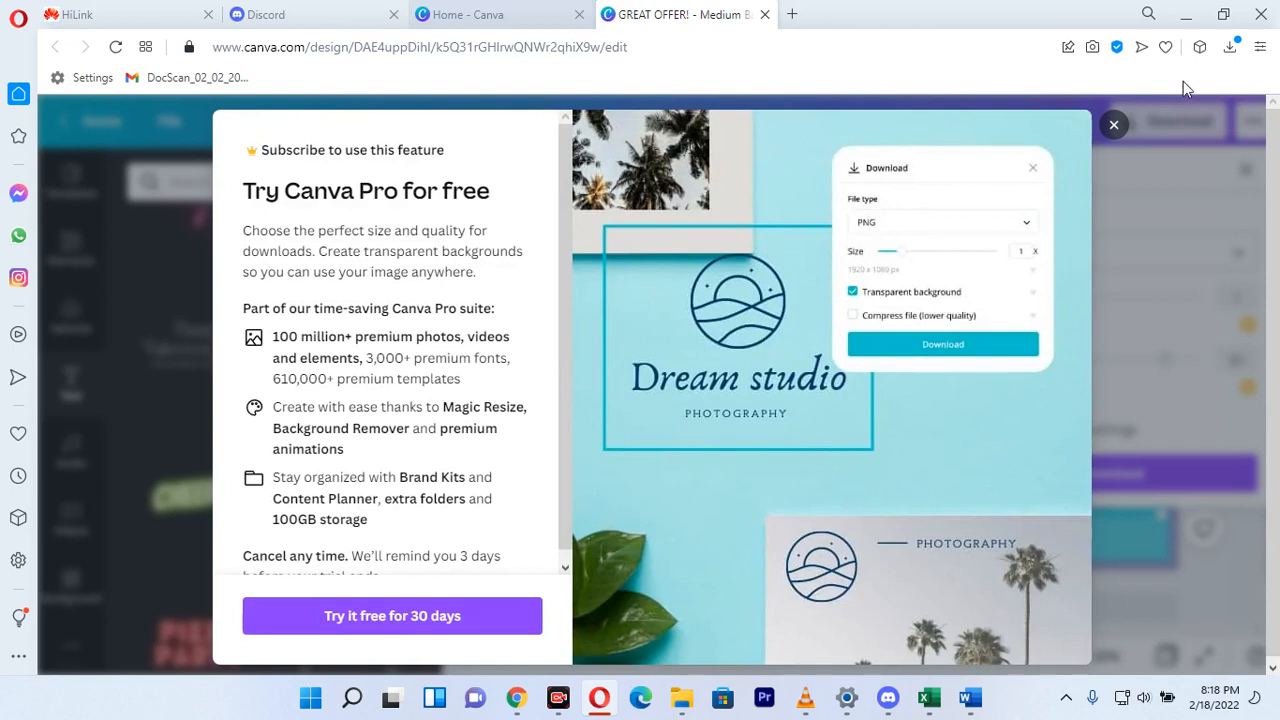
pyautogui.click(1115, 126)
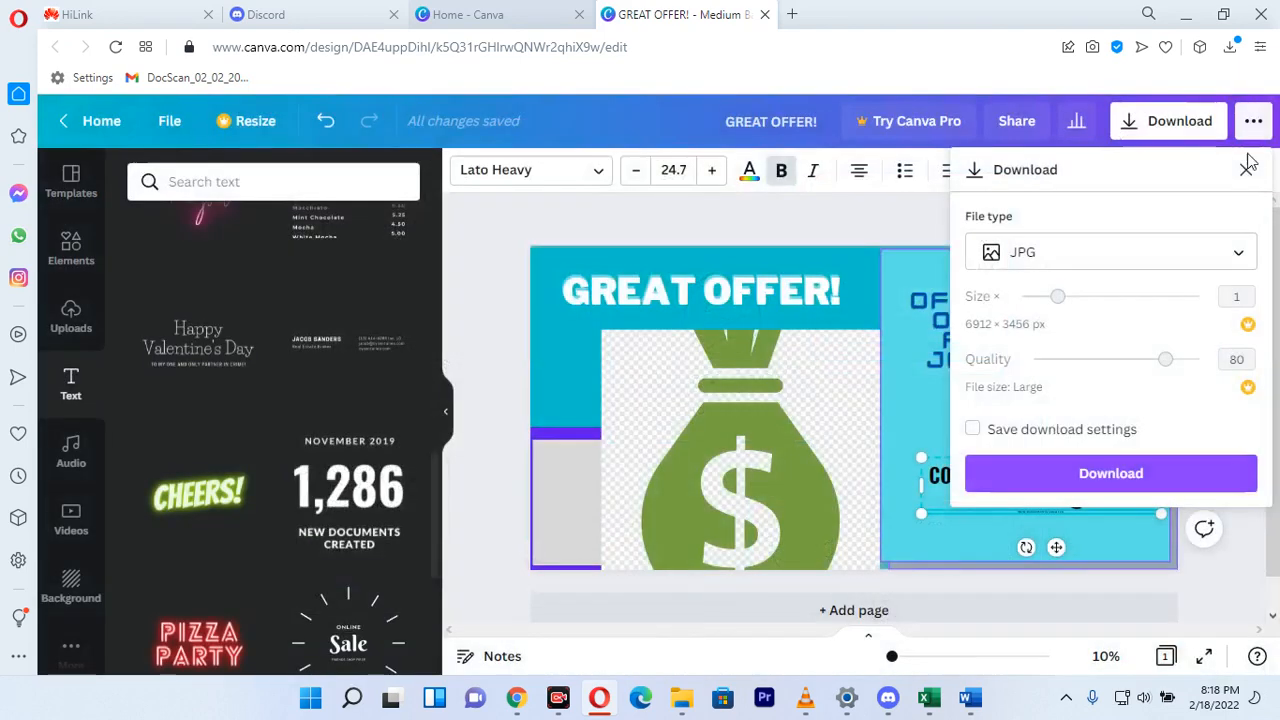
pyautogui.click(1118, 478)
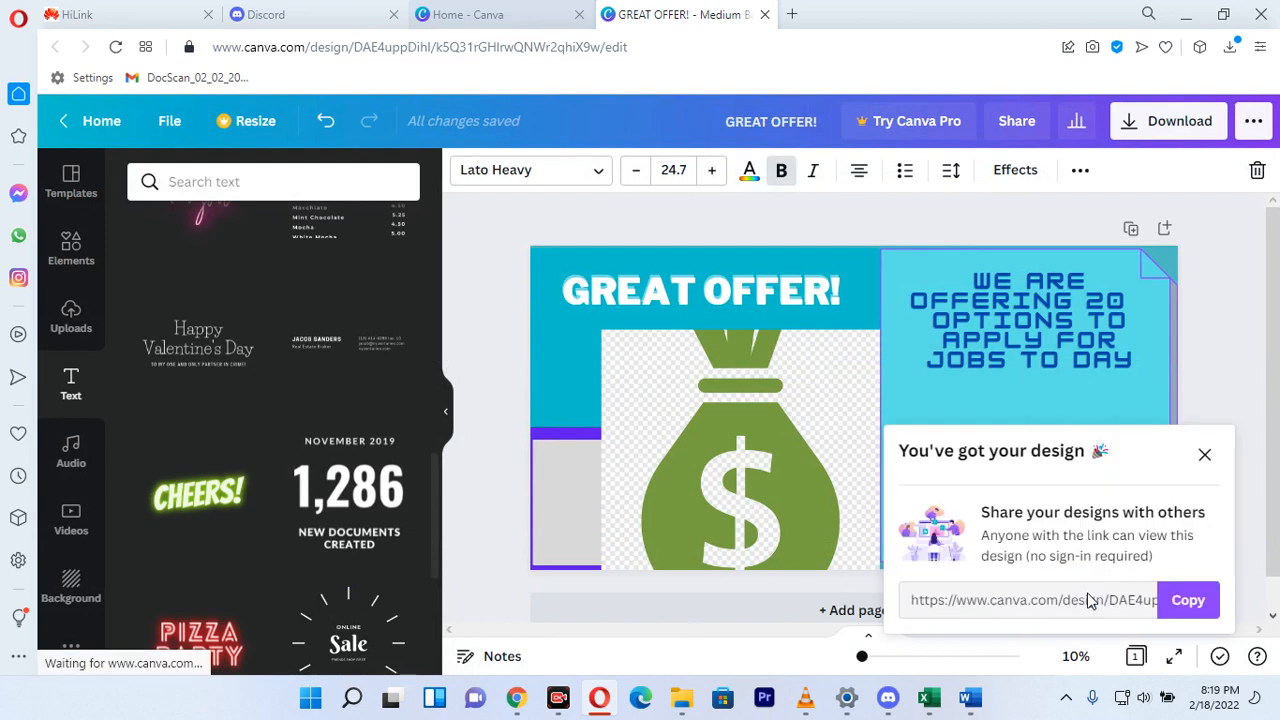
pyautogui.click(1203, 456)
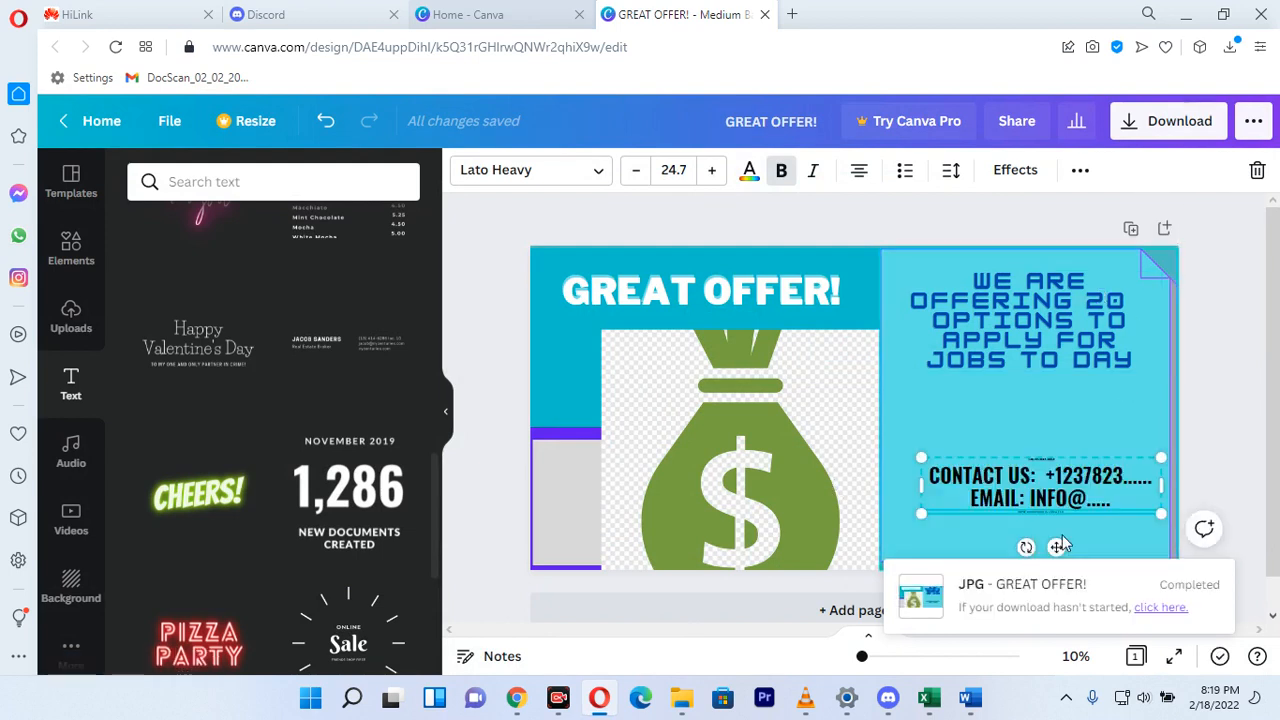
pyautogui.click(1229, 47)
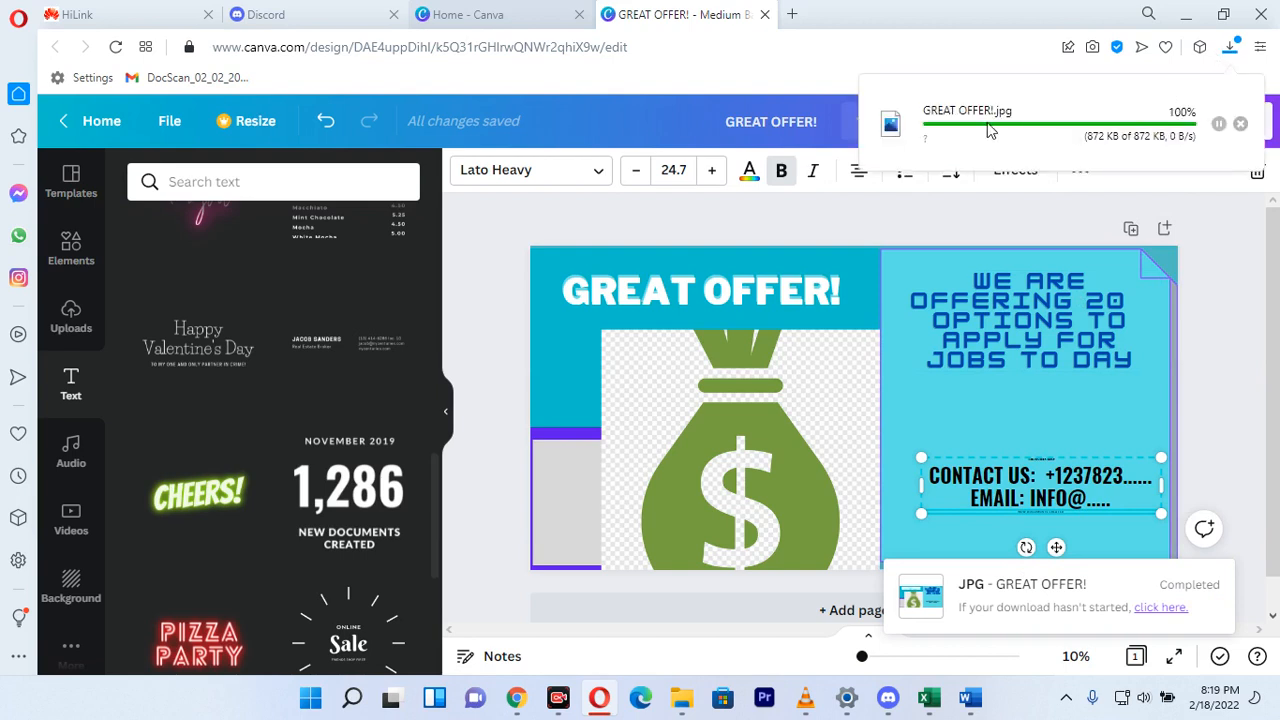